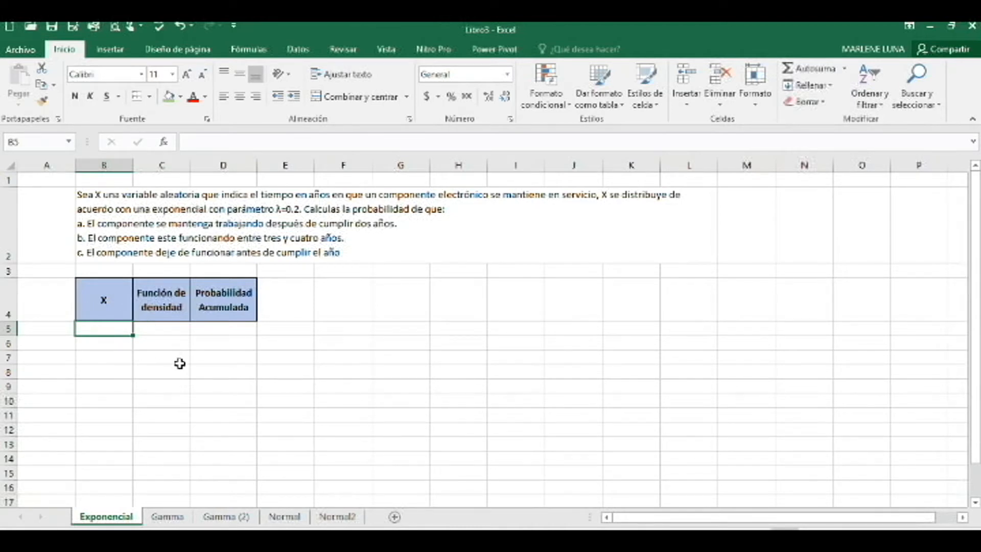
Step: Enter 0 in B5 and =B5+0.2 in B6, and fill both cells down to B15 to build the X column
click(106, 353)
click(110, 333)
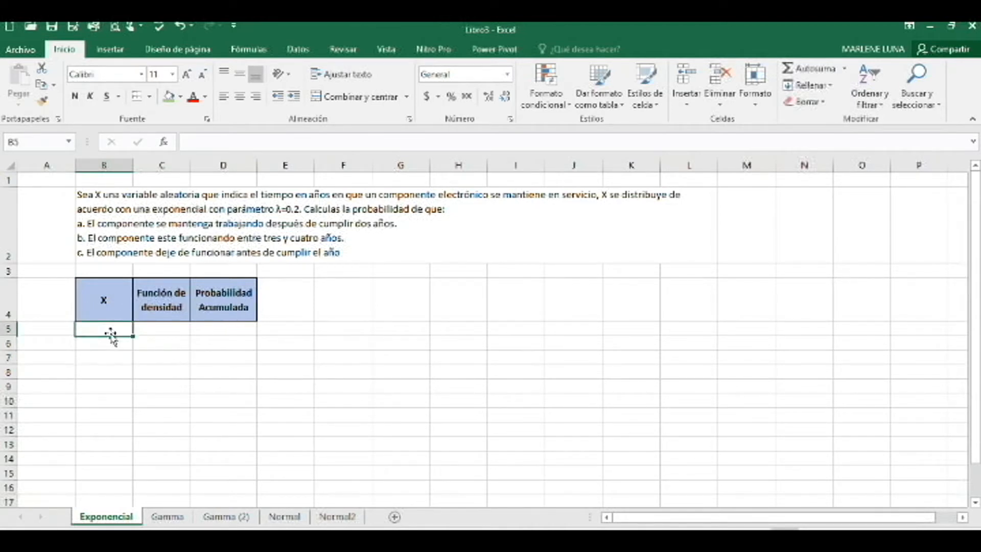
text(0)
key(Return)
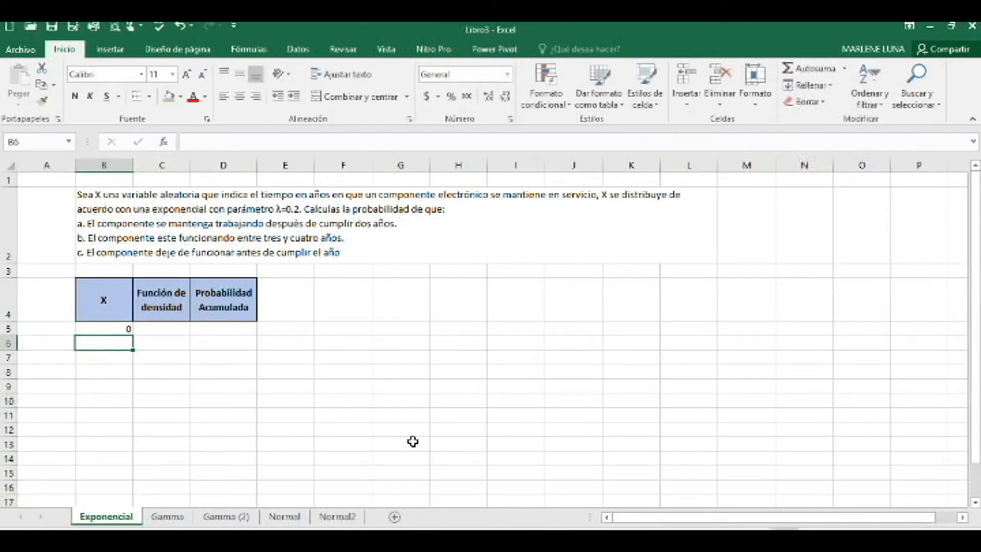
text(=B50)
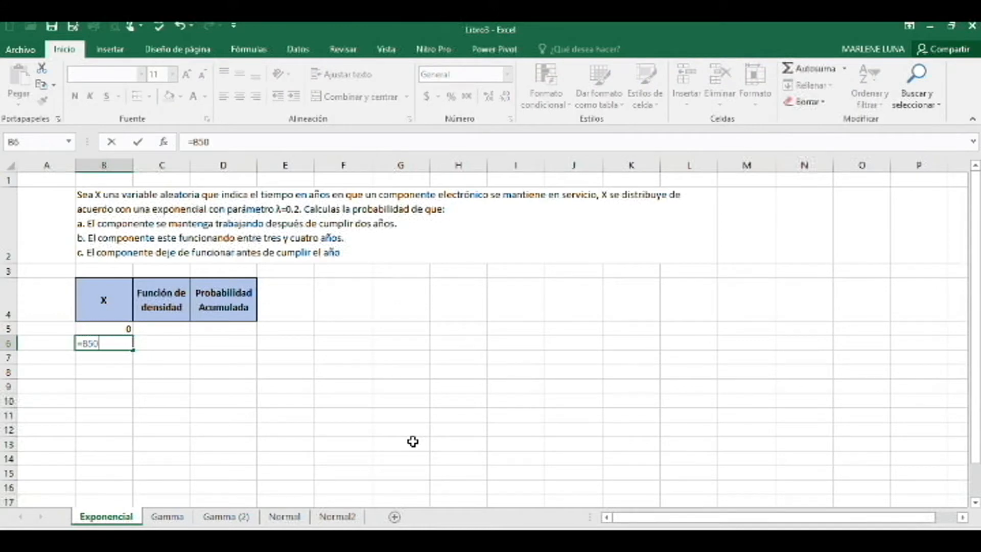
key(BackSpace)
text(+0.2)
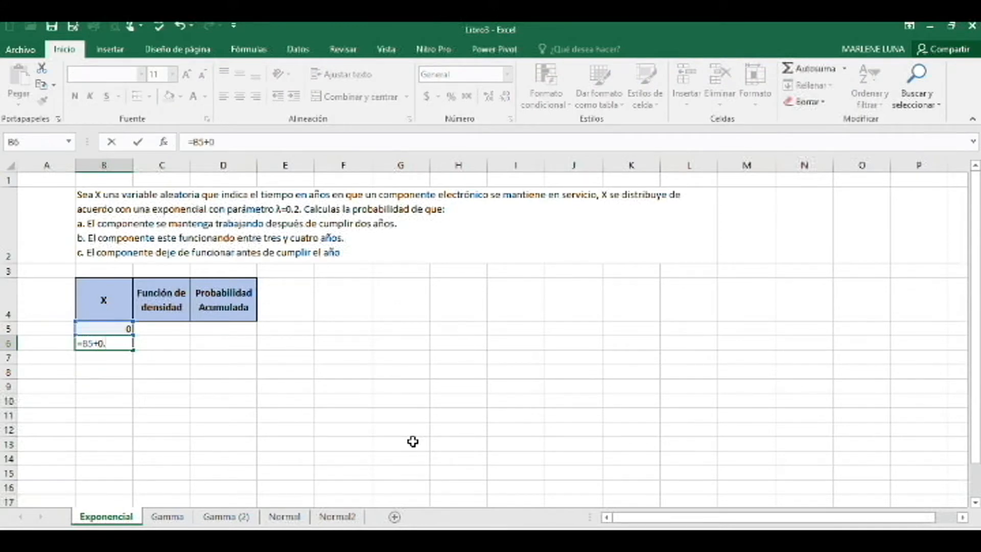
key(Return)
drag(122, 328, 107, 474)
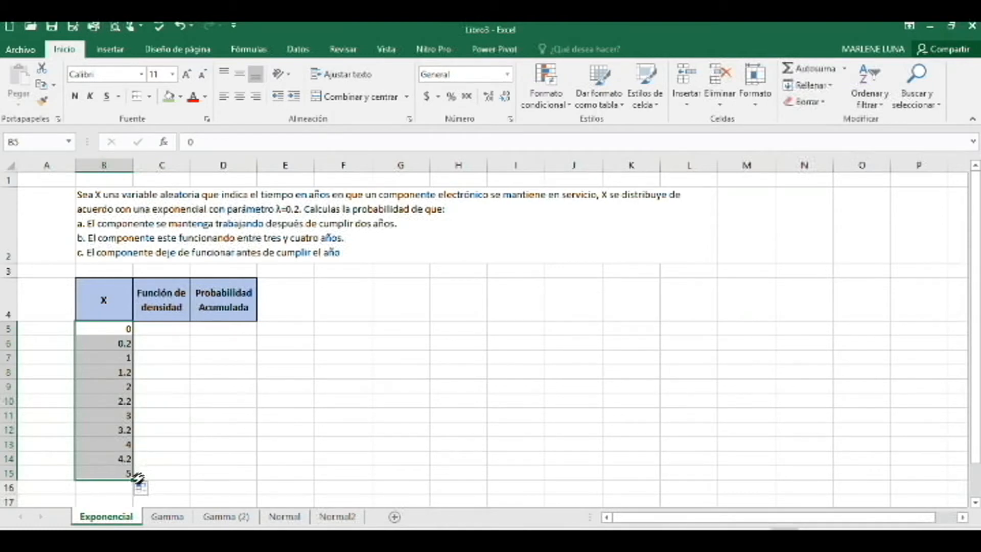
Step: Center the X values in B5:B15 horizontally and vertically, and apply all borders to them
click(240, 96)
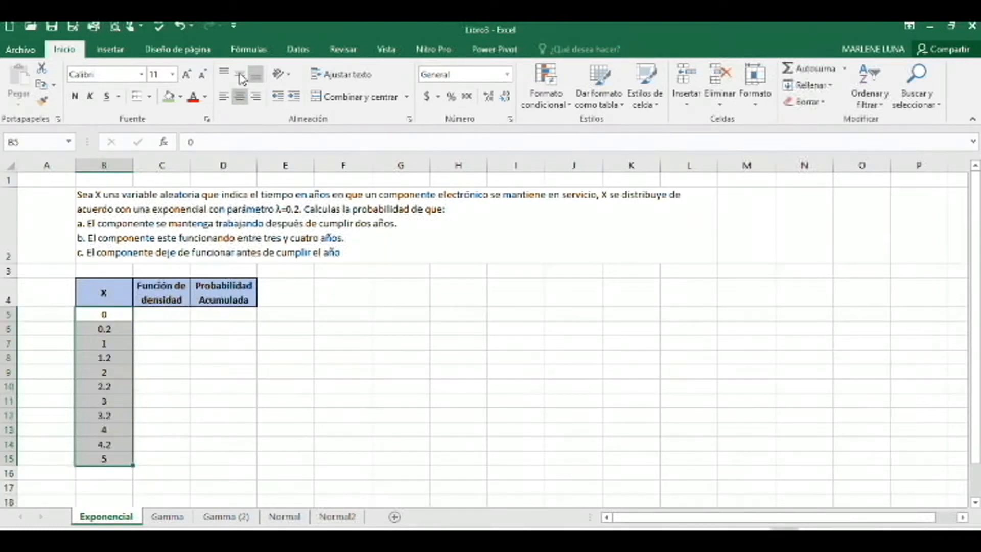
click(240, 74)
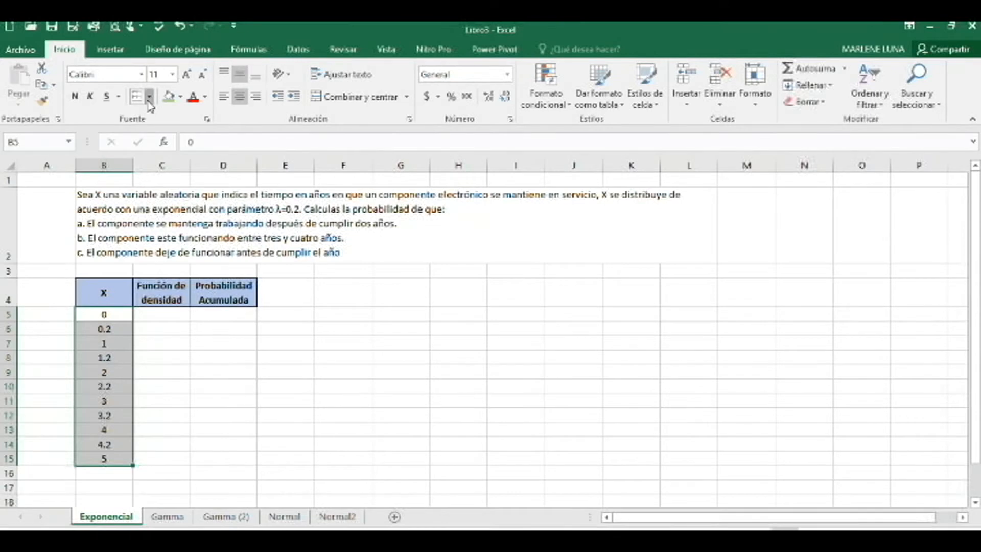
click(149, 96)
click(220, 236)
Step: Enter the exponential density formula =DISTR.EXP.N(B5,0.2,FALSO) in C5
click(170, 339)
click(166, 314)
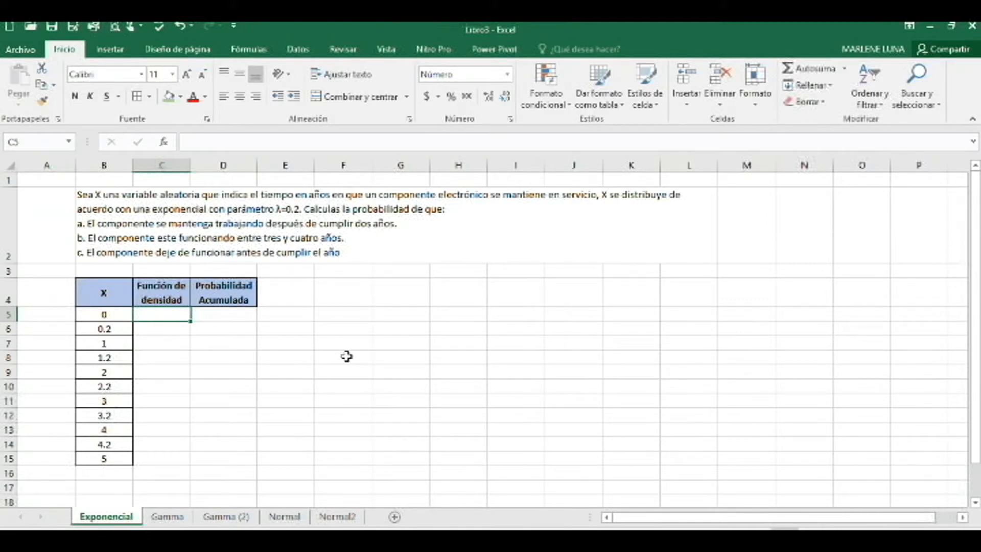
text(=)
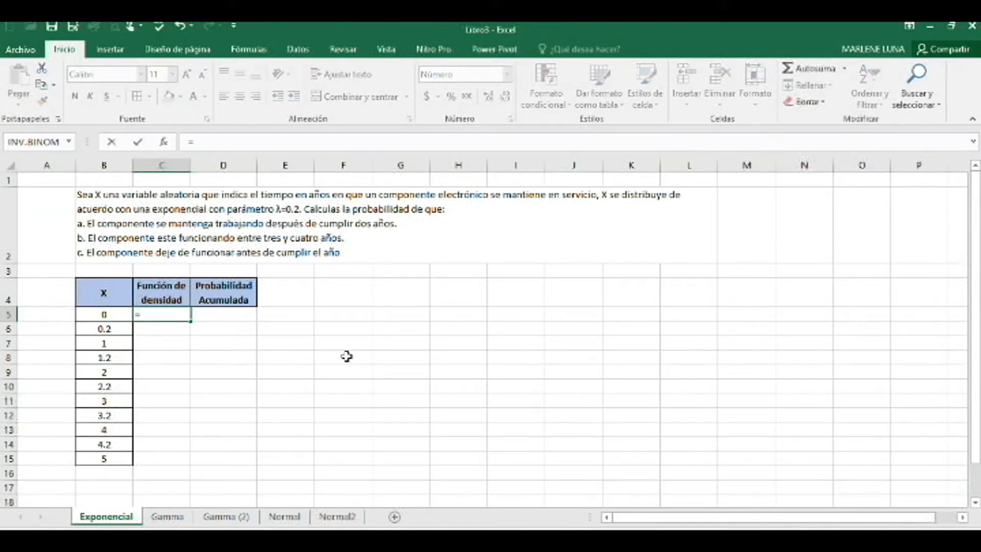
text(distr)
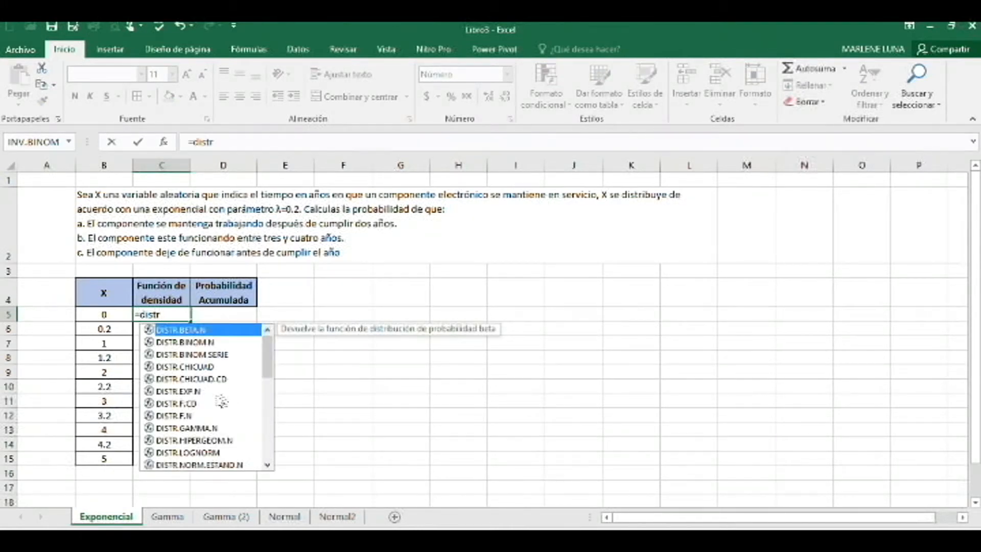
click(199, 394)
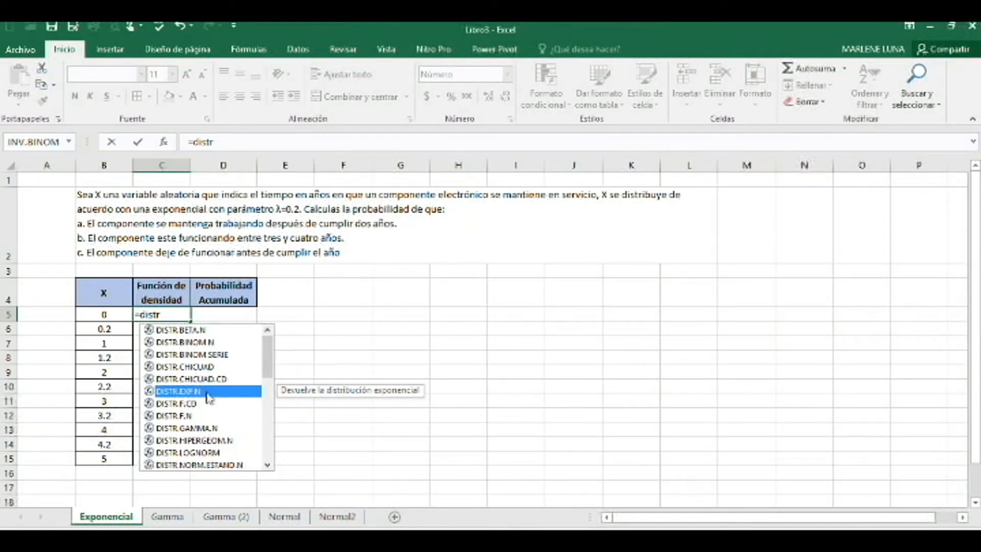
double_click(207, 392)
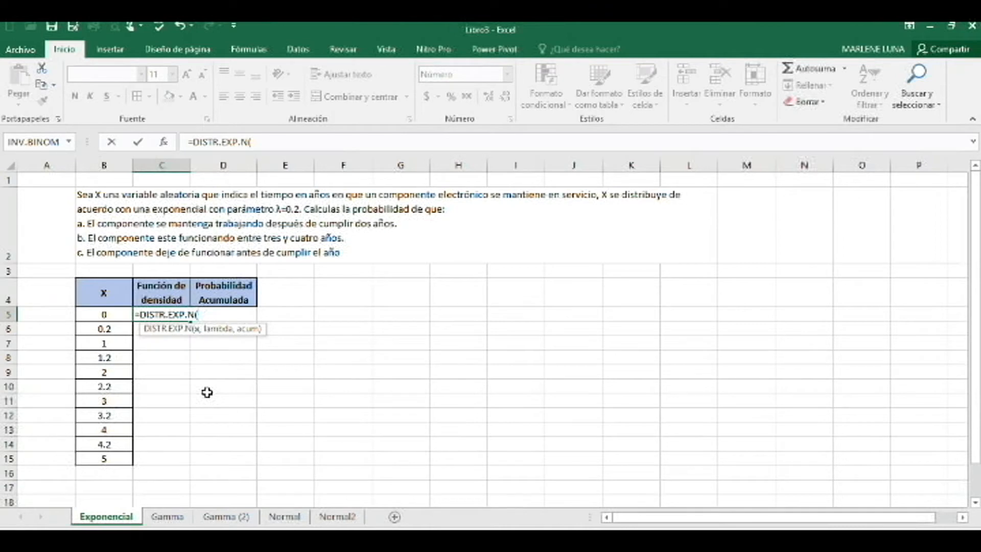
click(108, 314)
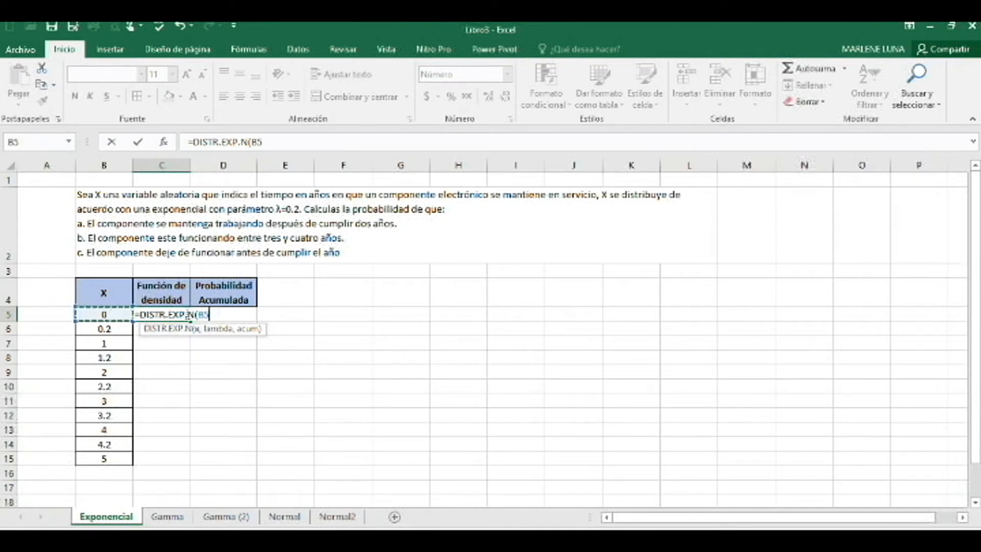
text(,)
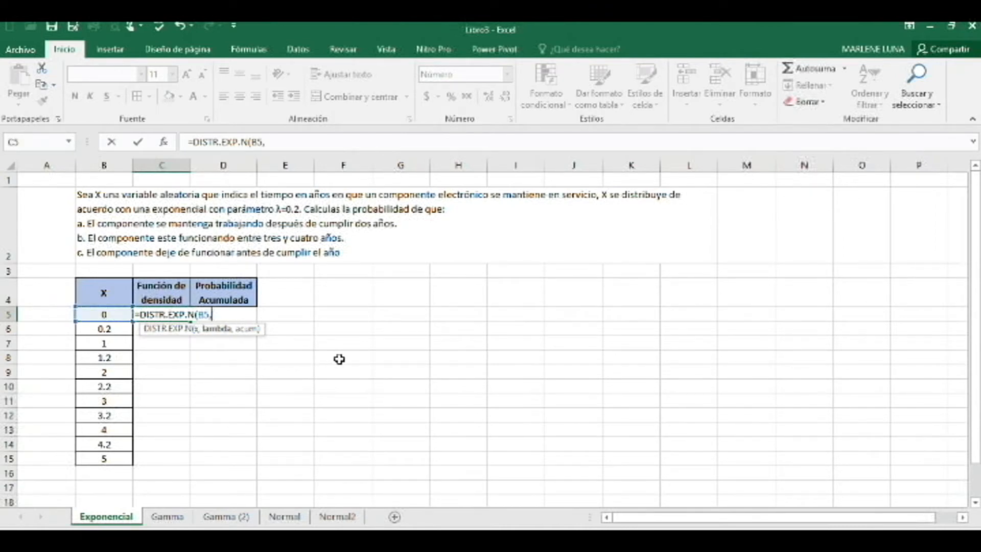
text(0.2,)
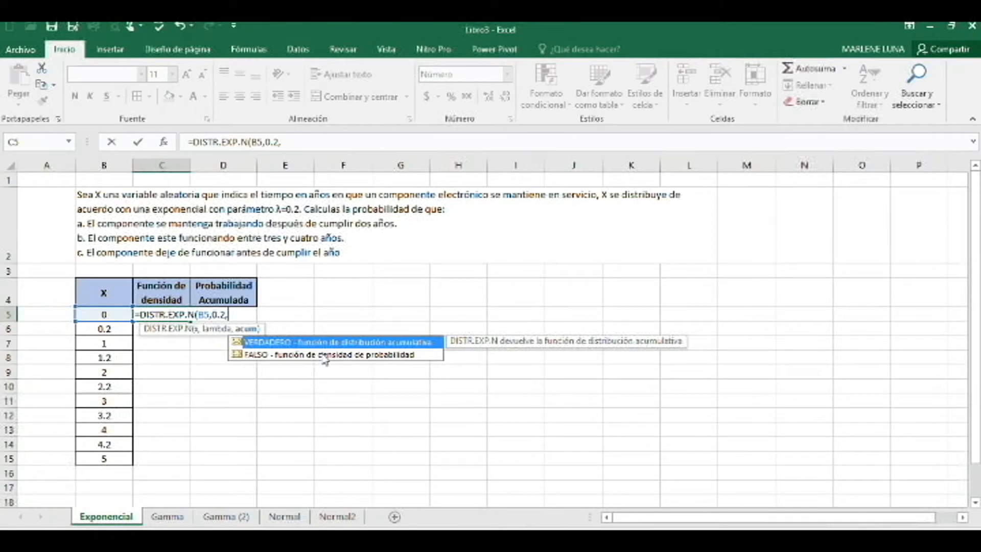
double_click(325, 355)
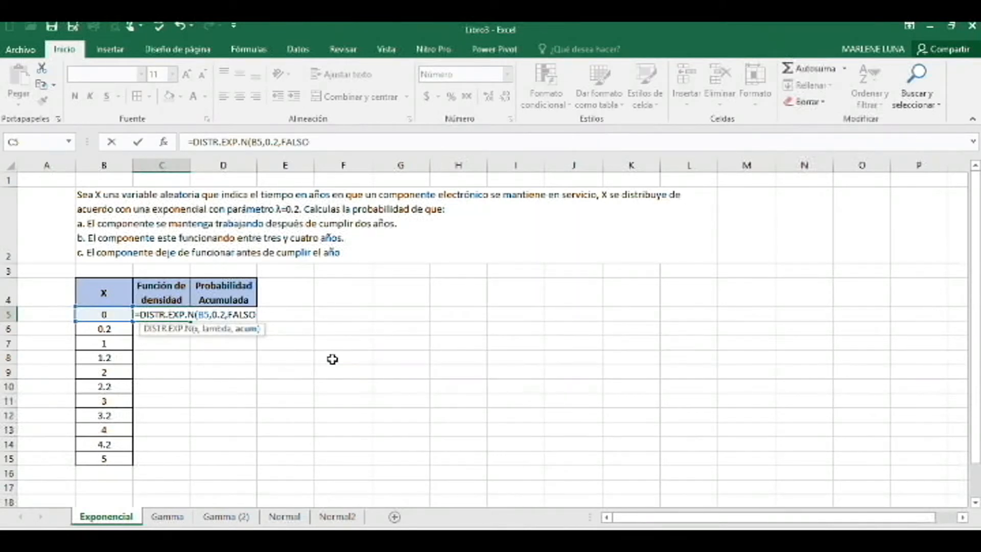
text())
key(Return)
Step: Enter the cumulative exponential probability formula =DISTR.EXP.N(B5,0.2,VERDADERO) in D5
key(Up)
key(Right)
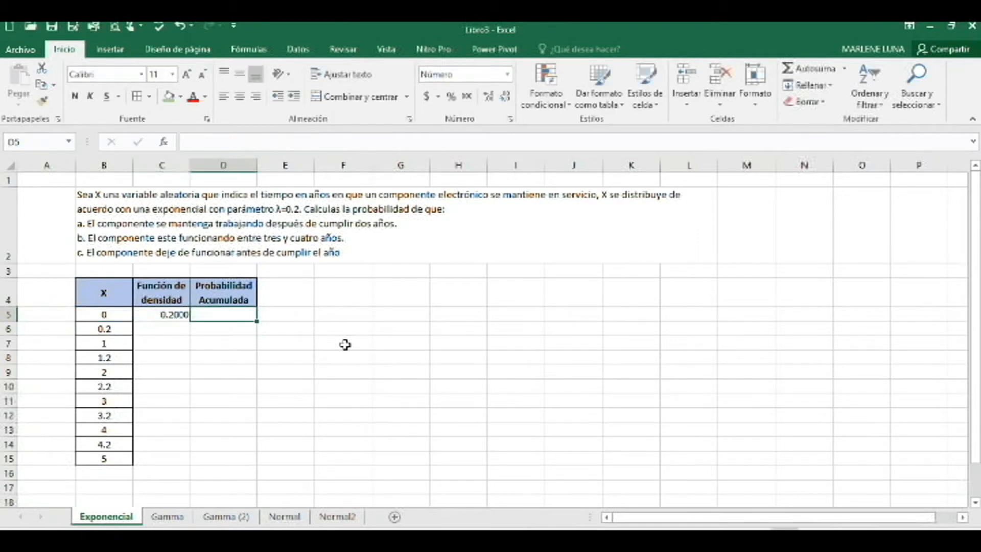
text(=d)
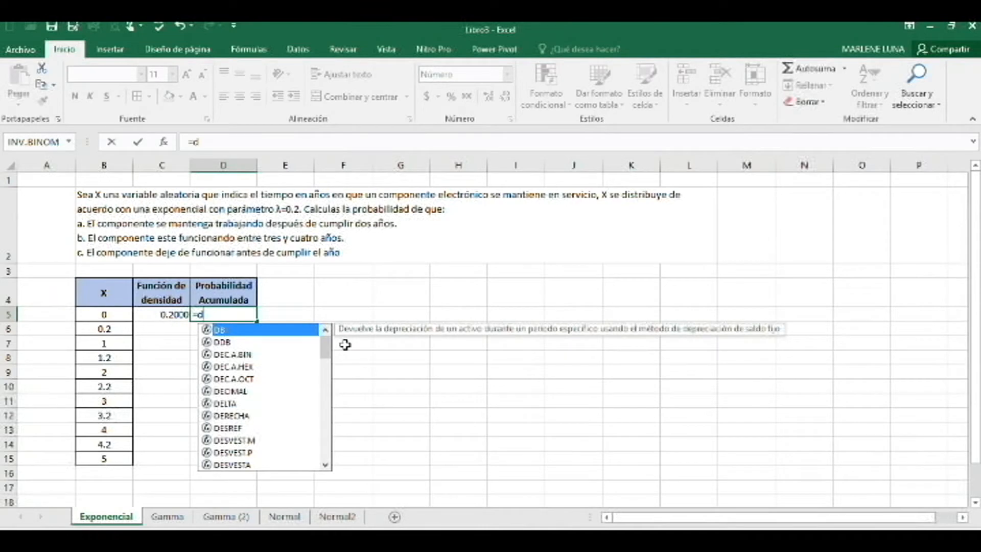
text(istr)
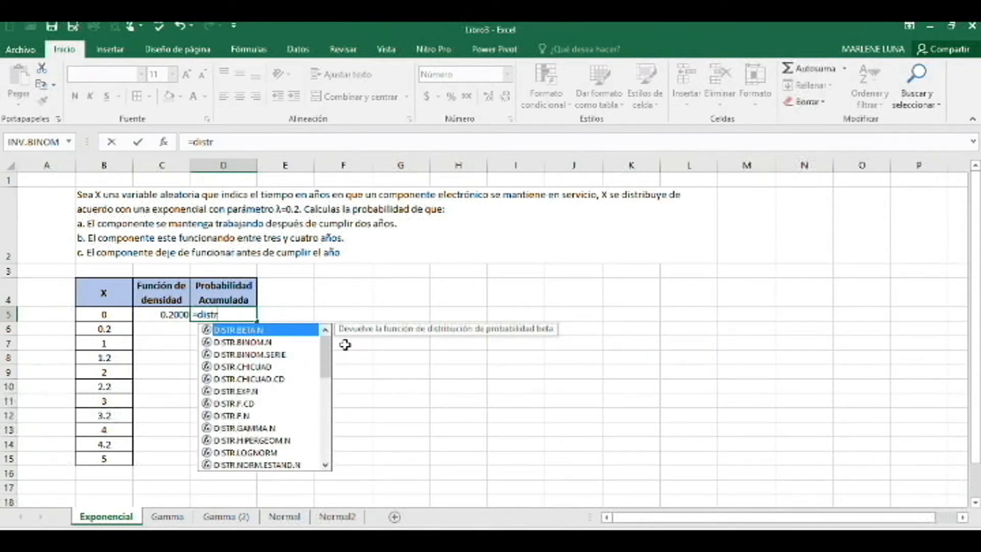
double_click(236, 392)
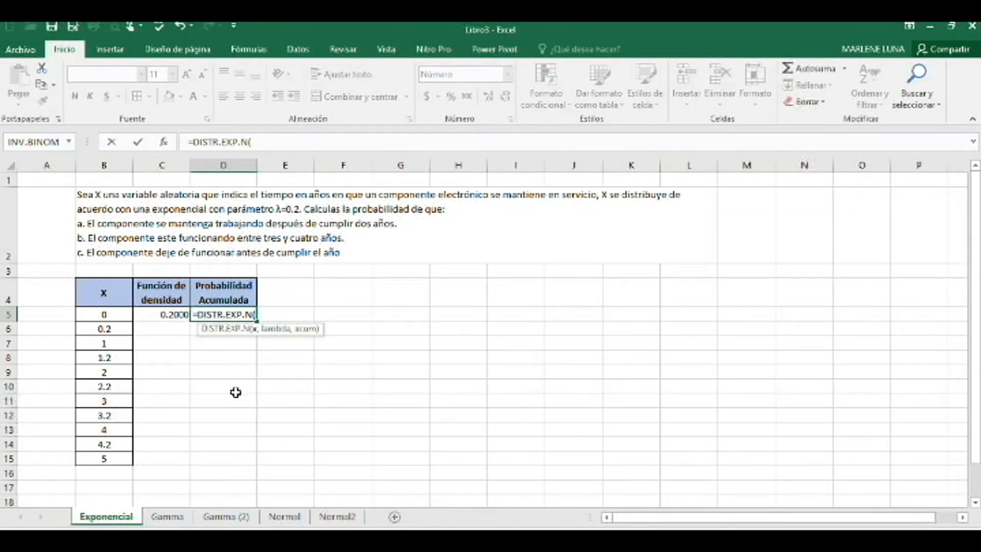
click(119, 313)
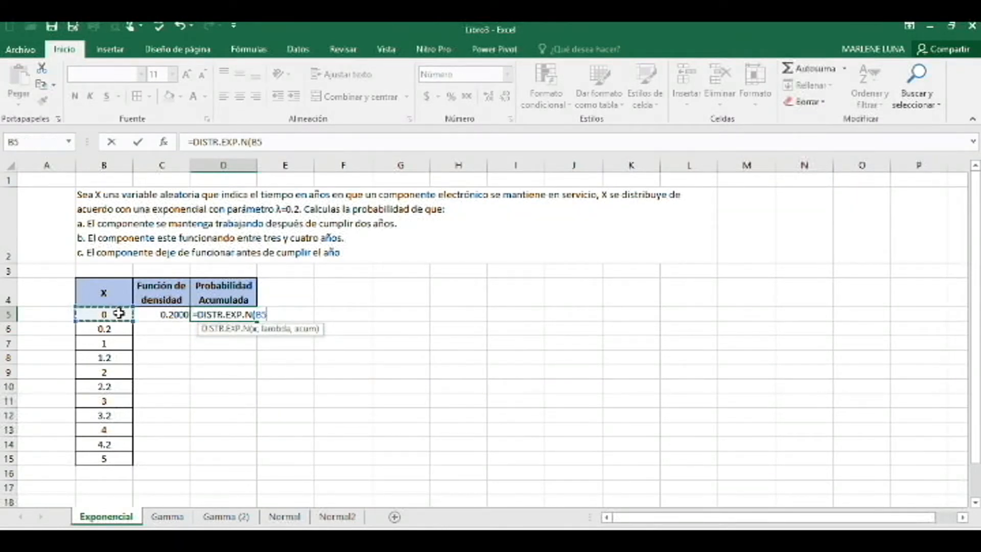
text(,0.2,)
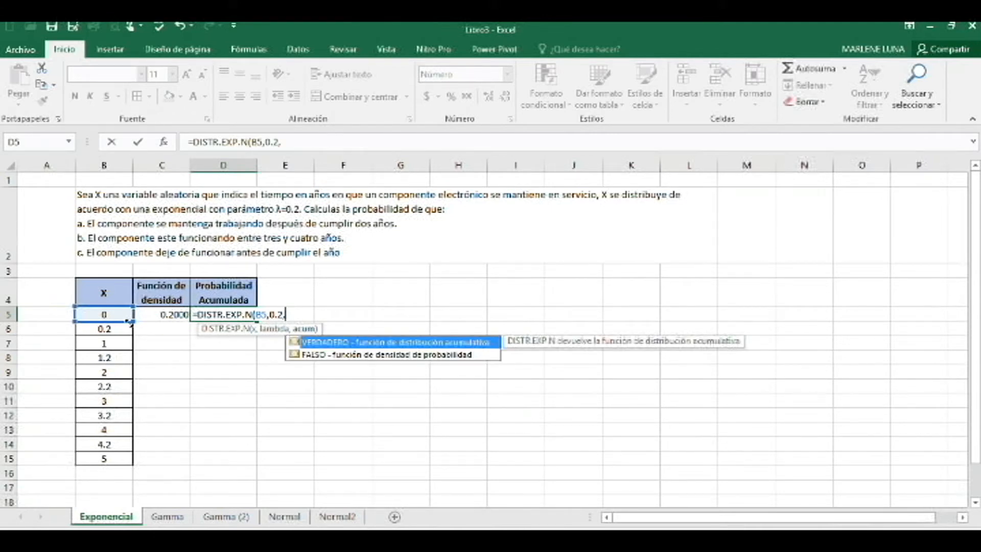
click(343, 355)
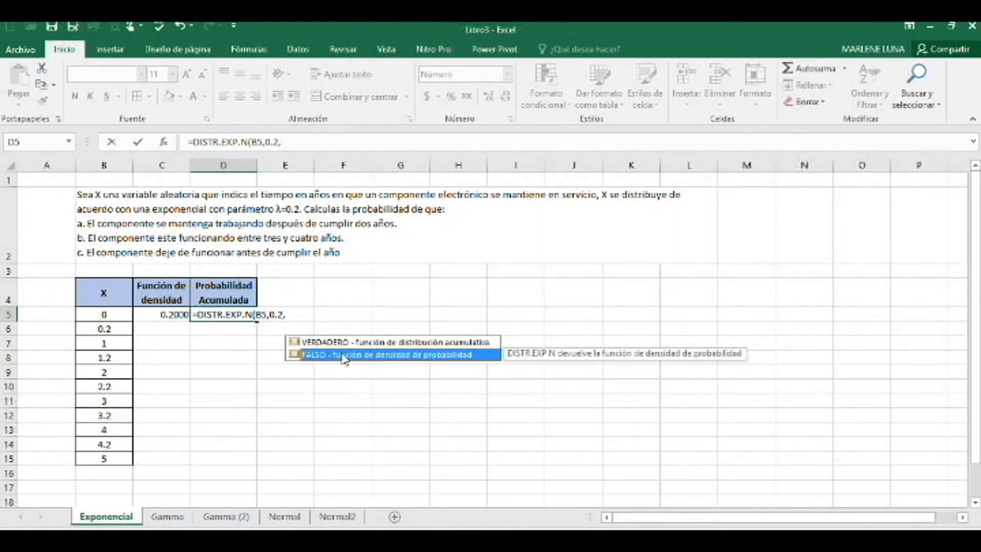
double_click(345, 341)
text())
key(Return)
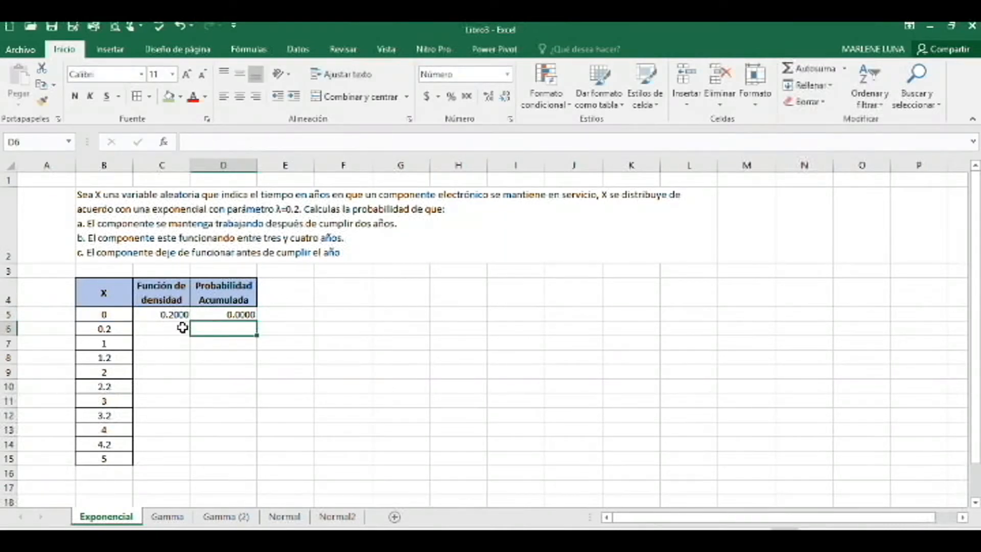
Step: Fill the formulas in C5:D5 down to row 15, and format the range with centered values and all borders
click(164, 314)
drag(164, 313, 218, 456)
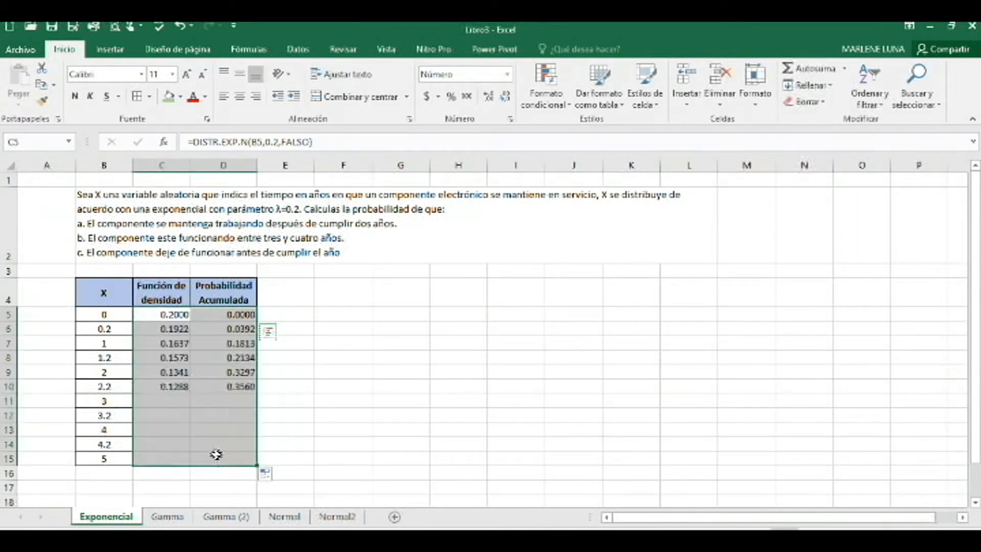
click(239, 75)
click(240, 96)
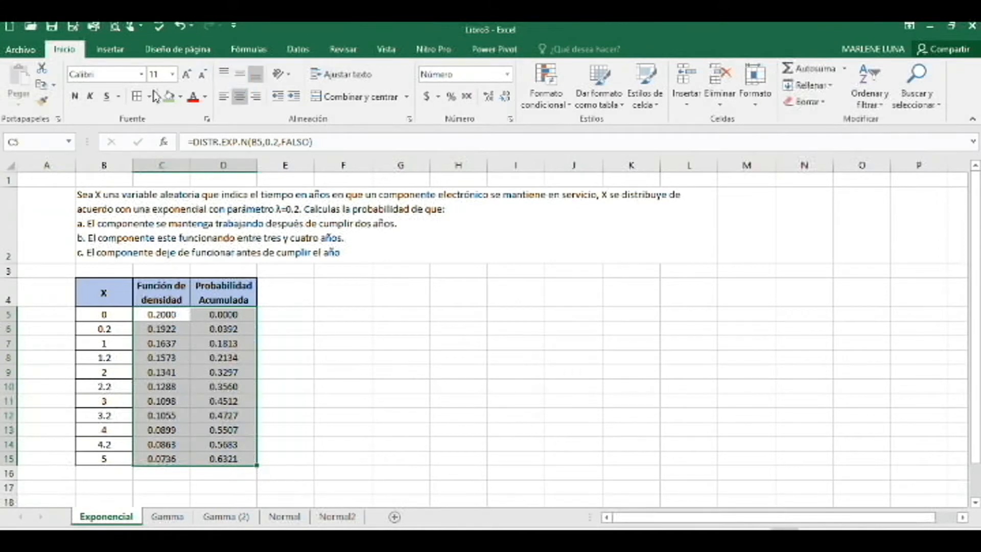
click(137, 96)
click(317, 359)
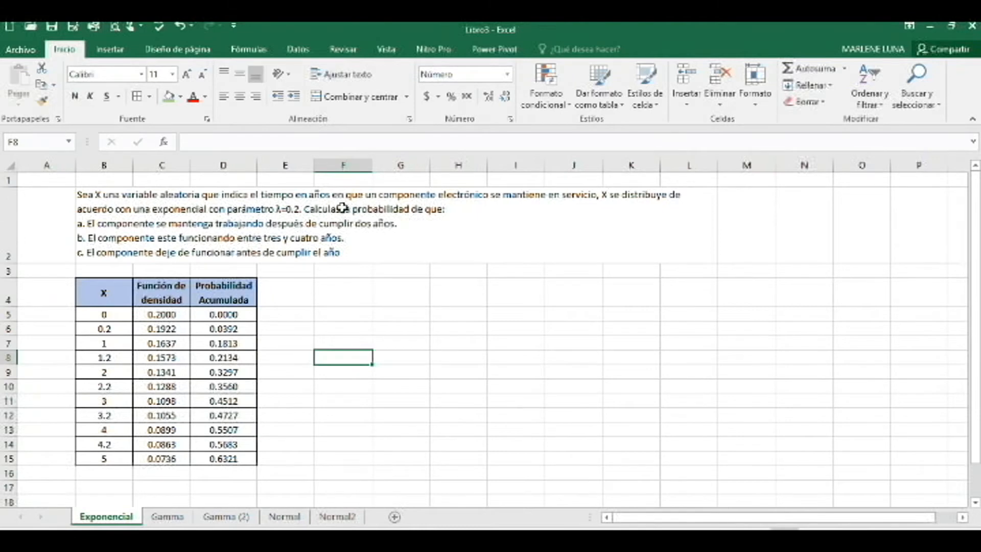
Step: Correct the word "Calculas" to "Calcula" in the problem statement in B2
double_click(342, 209)
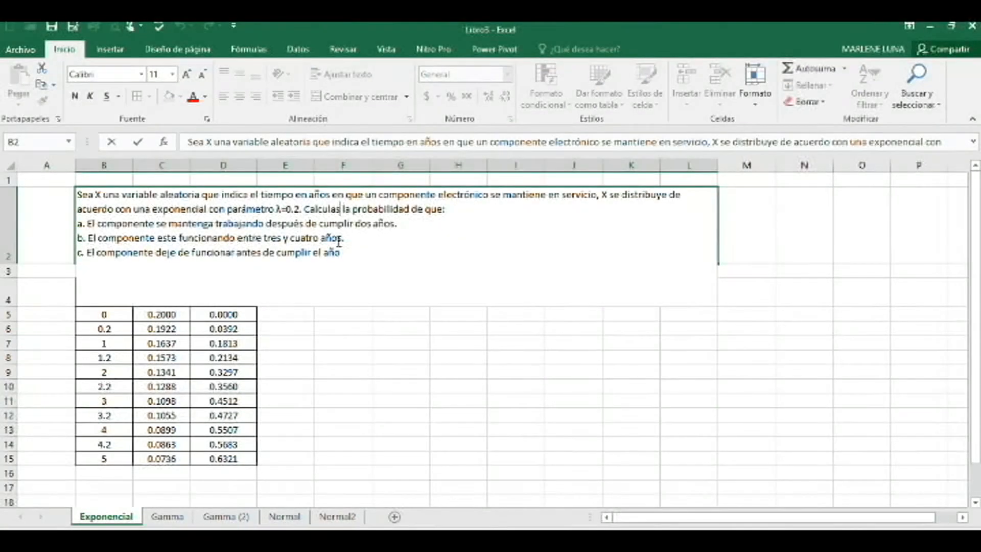
key(BackSpace)
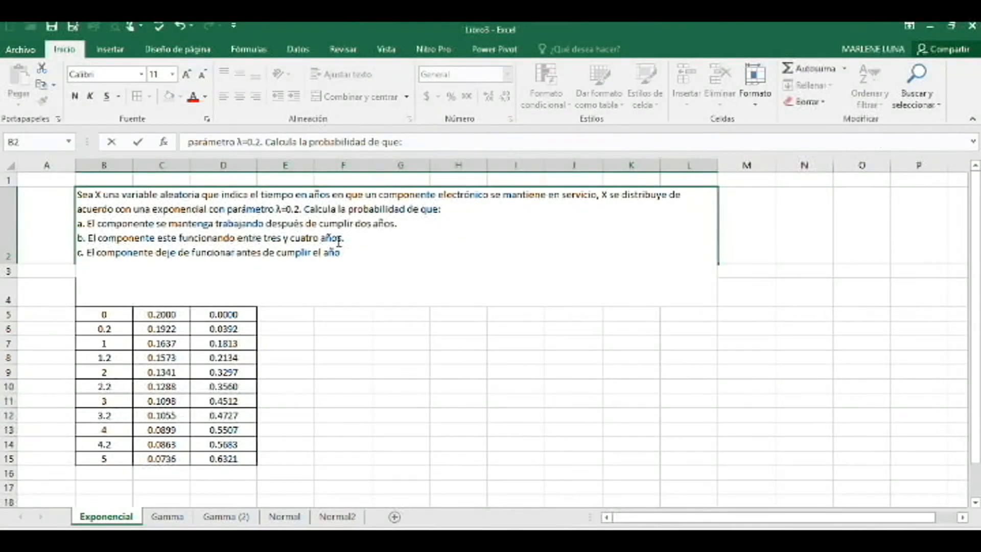
click(274, 400)
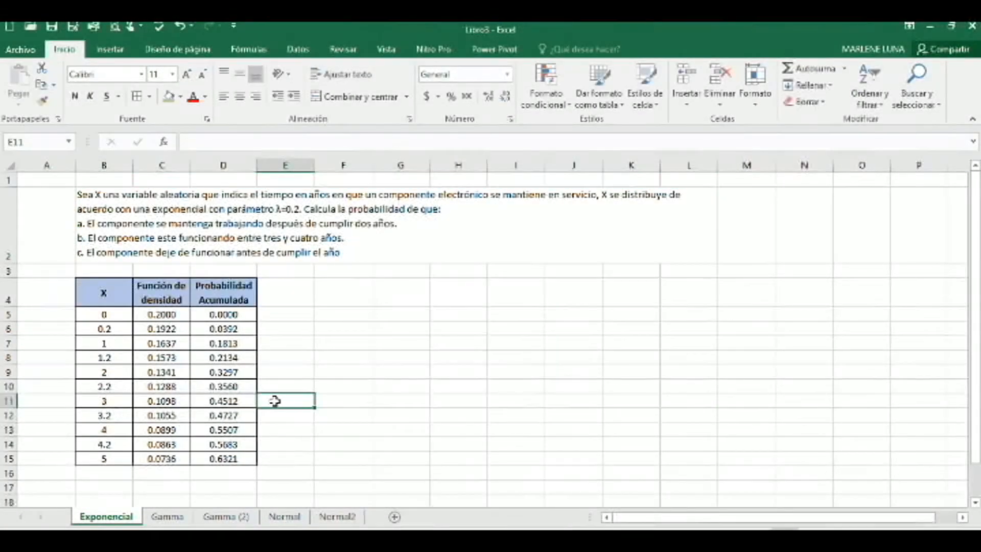
Step: Label F6 as "a)" and compute the probability of lasting beyond two years in G6 with =1-D9
click(346, 372)
click(336, 327)
text(a))
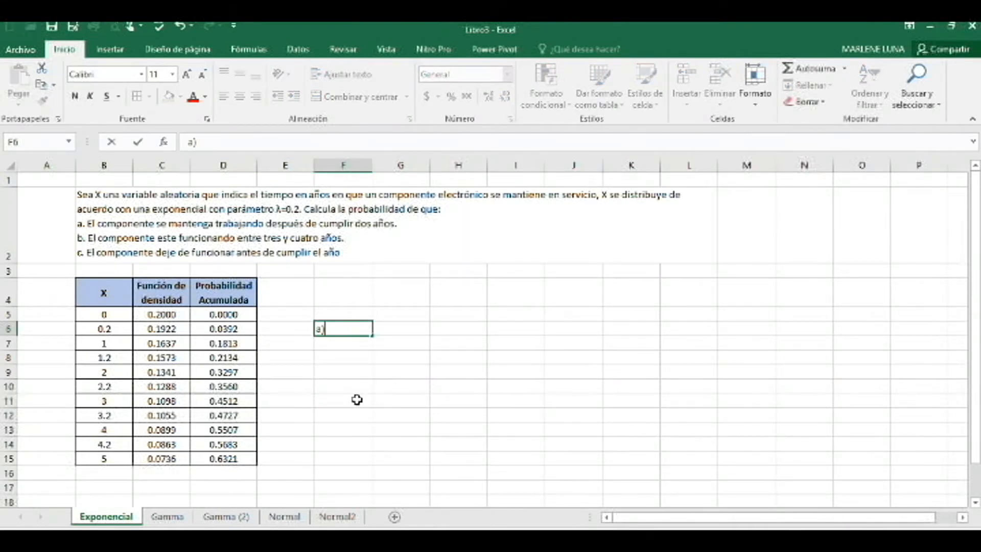
key(Tab)
text(=)
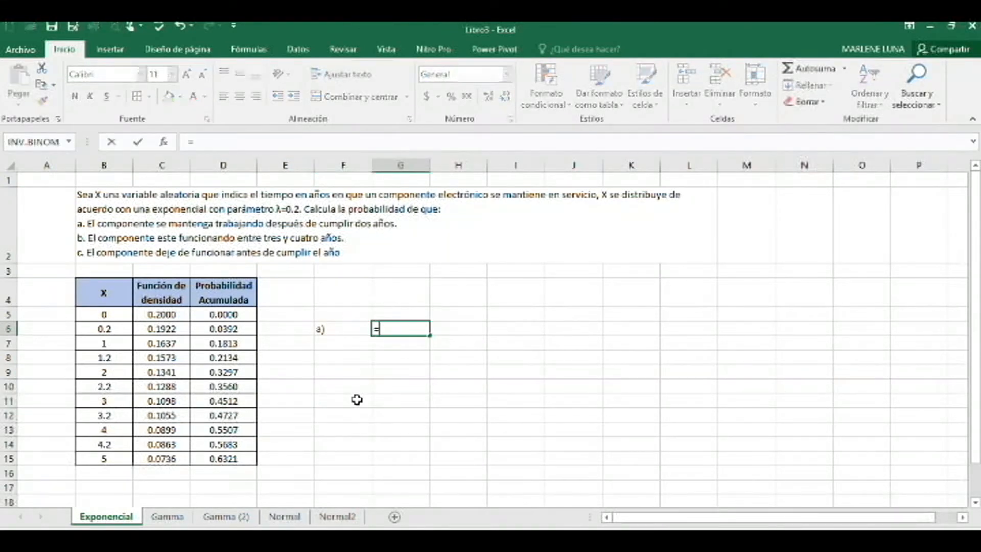
text(1-)
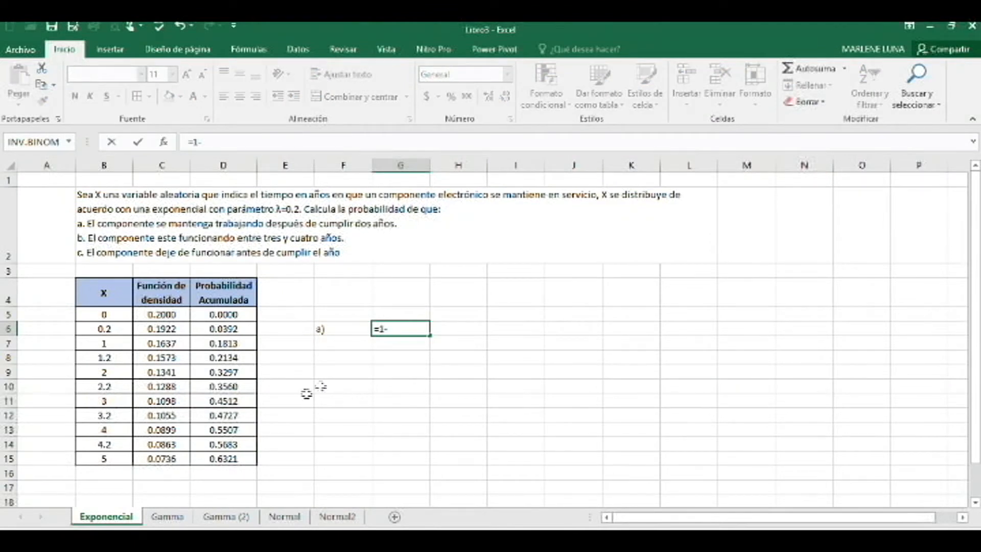
click(220, 369)
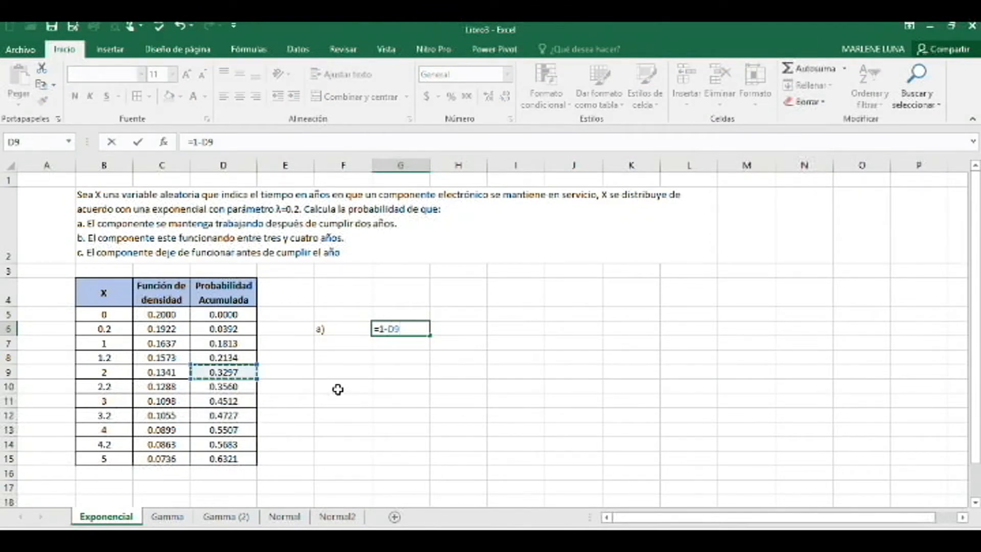
key(Return)
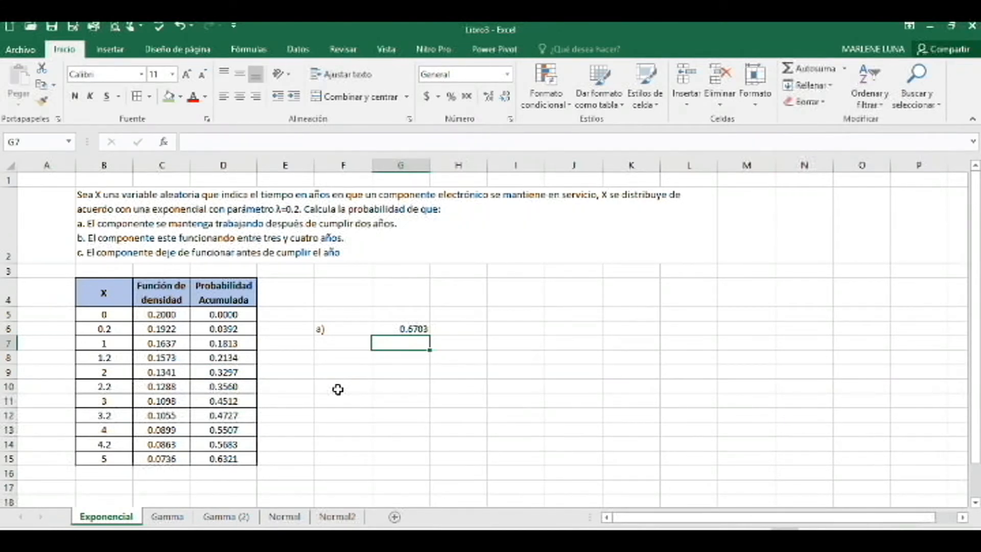
Step: Label F7 as "b)" and compute the probability of working between three and four years in G7 with =D13-D11
key(Left)
text(b))
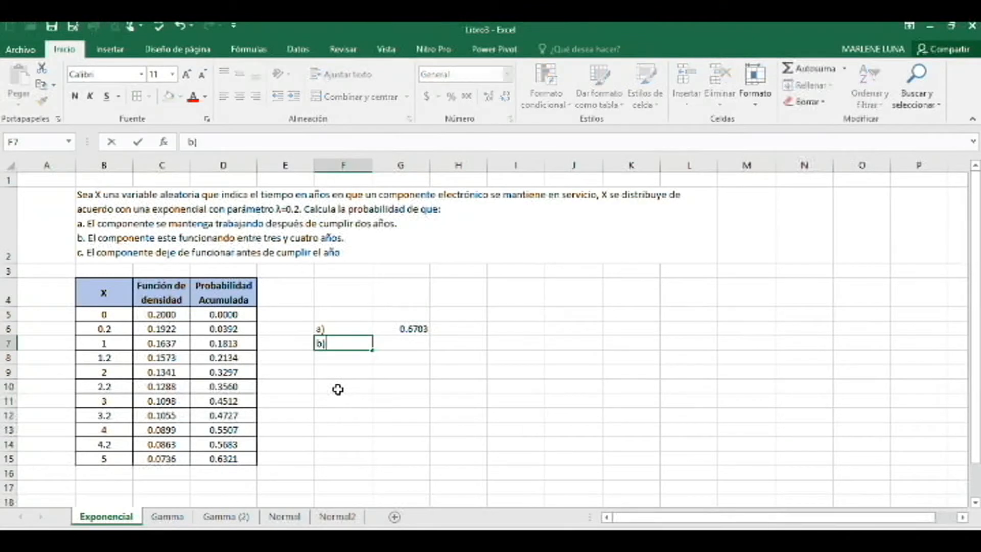
key(Tab)
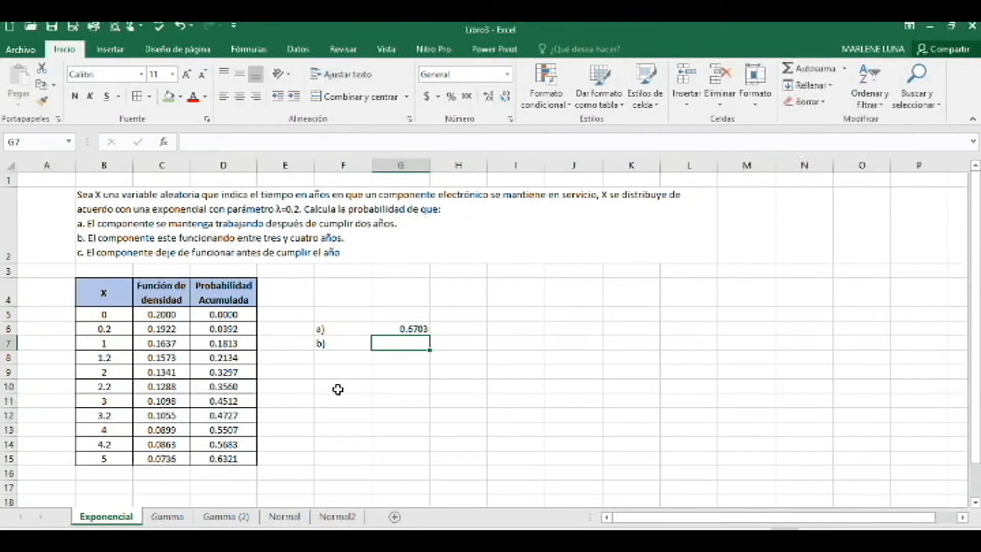
text(=)
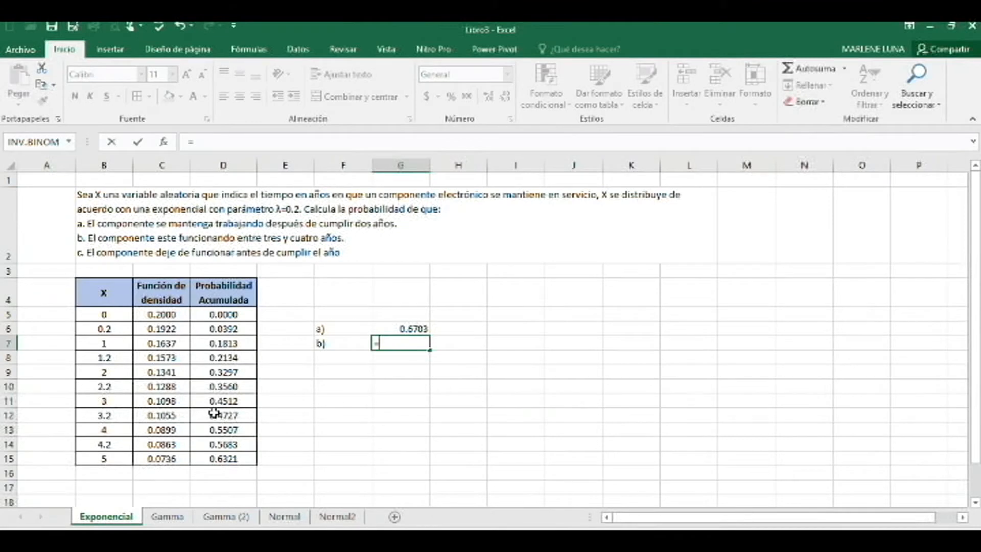
click(225, 434)
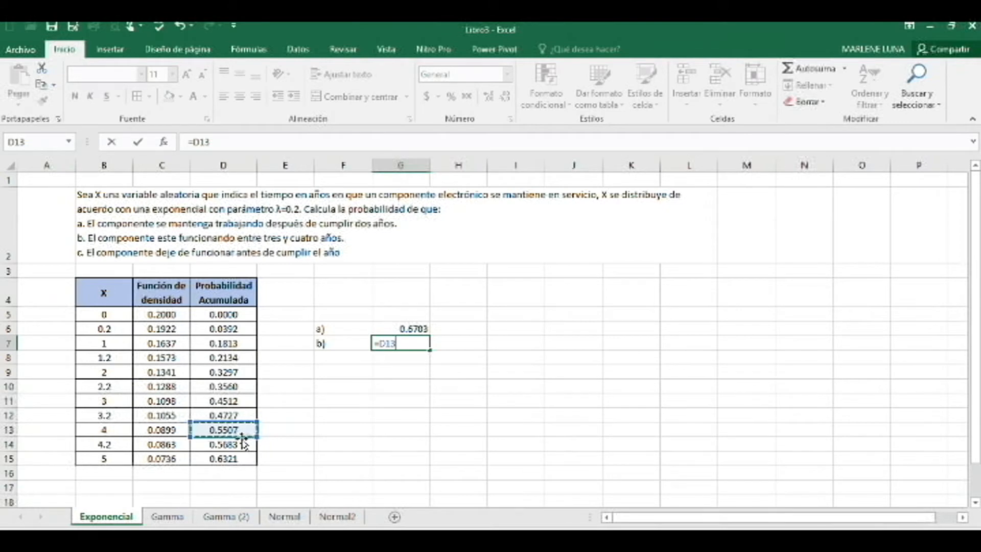
text(-)
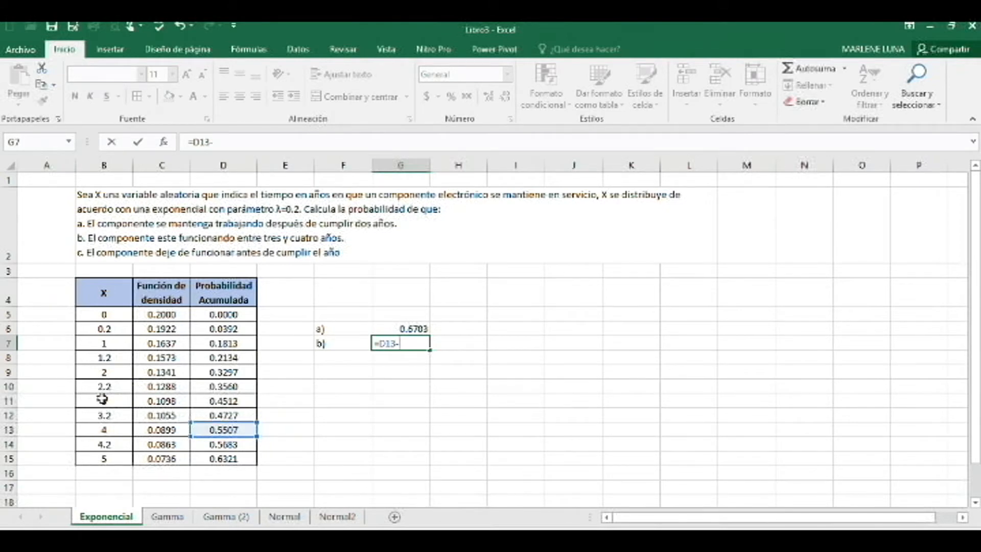
click(254, 406)
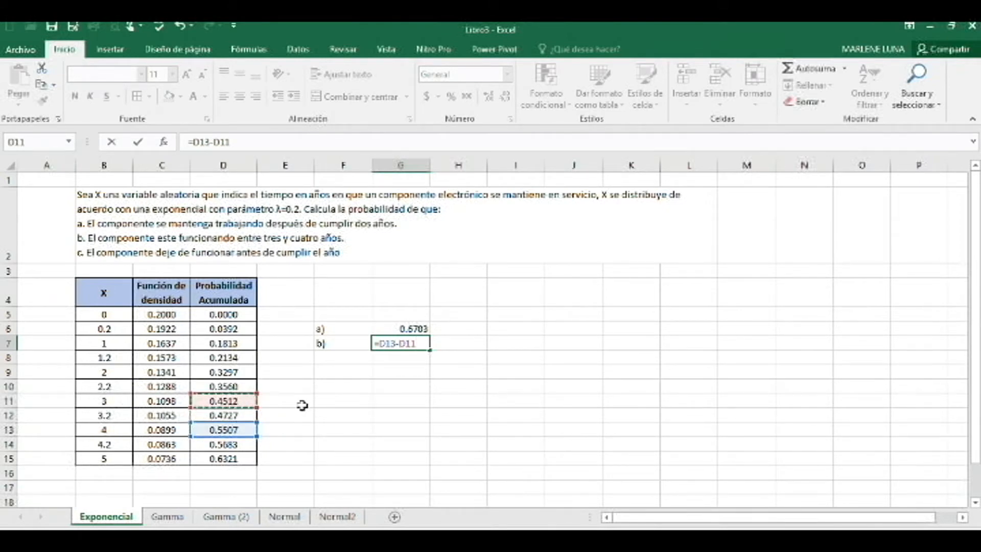
key(Return)
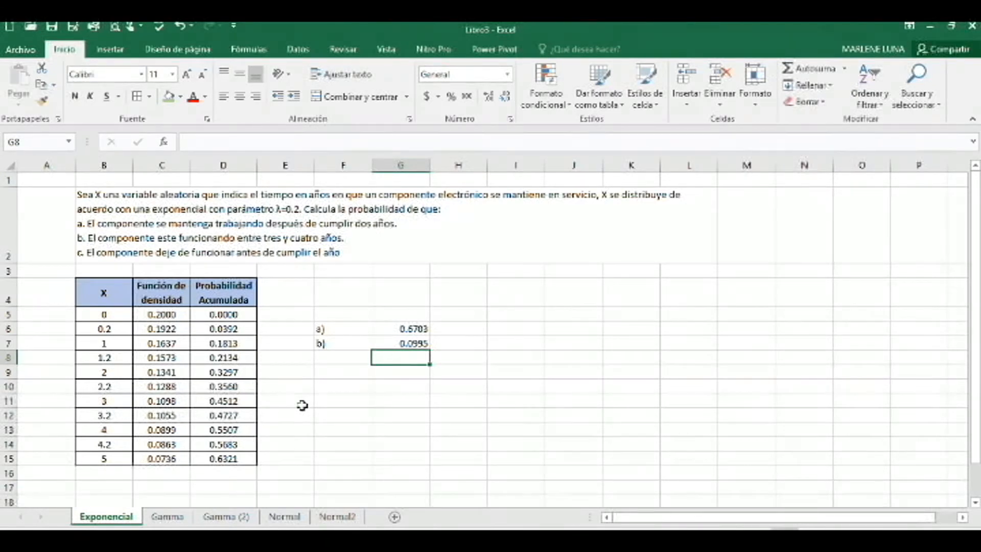
Step: Label F8 as "c)" and highlight the cumulative probability for X = 1 in D7 with a green fill
key(Left)
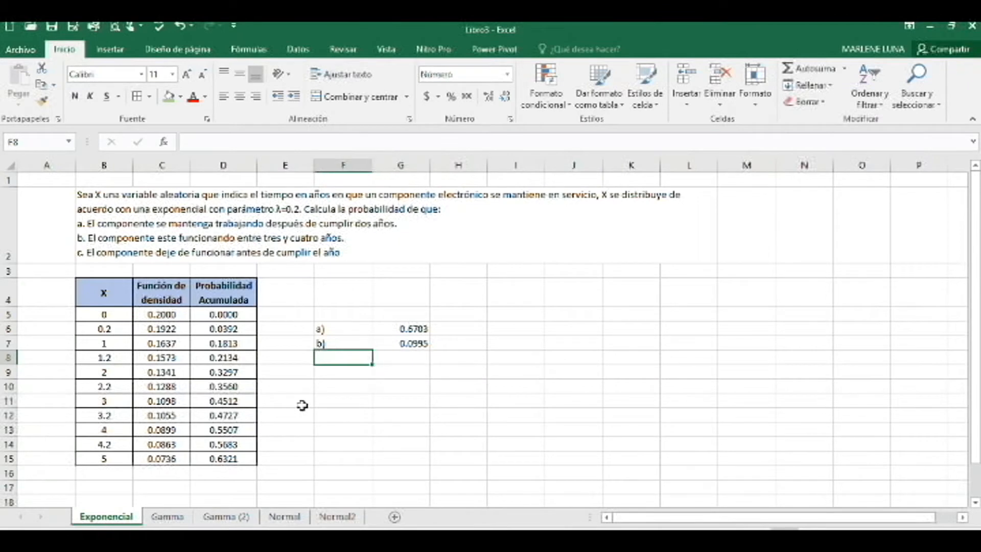
text(c))
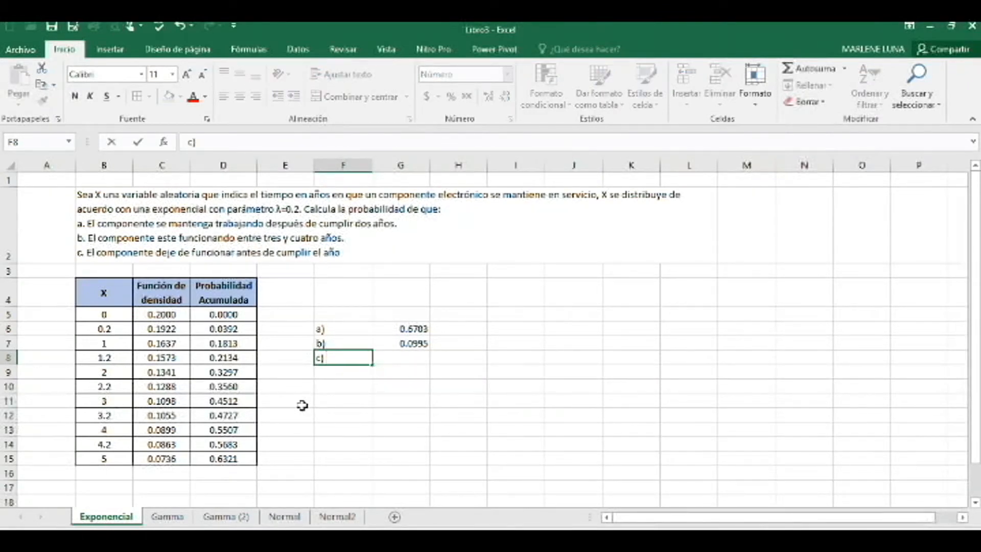
key(Right)
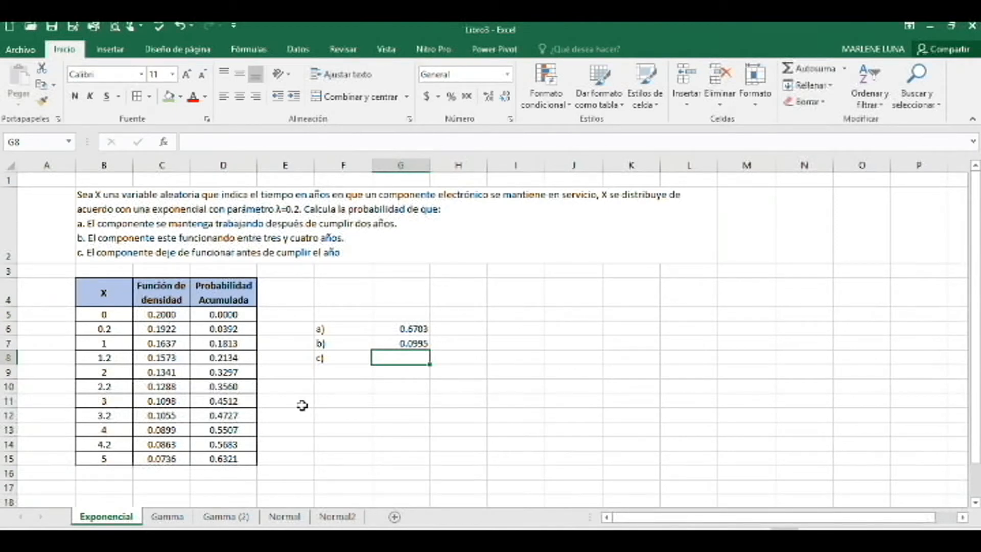
click(207, 341)
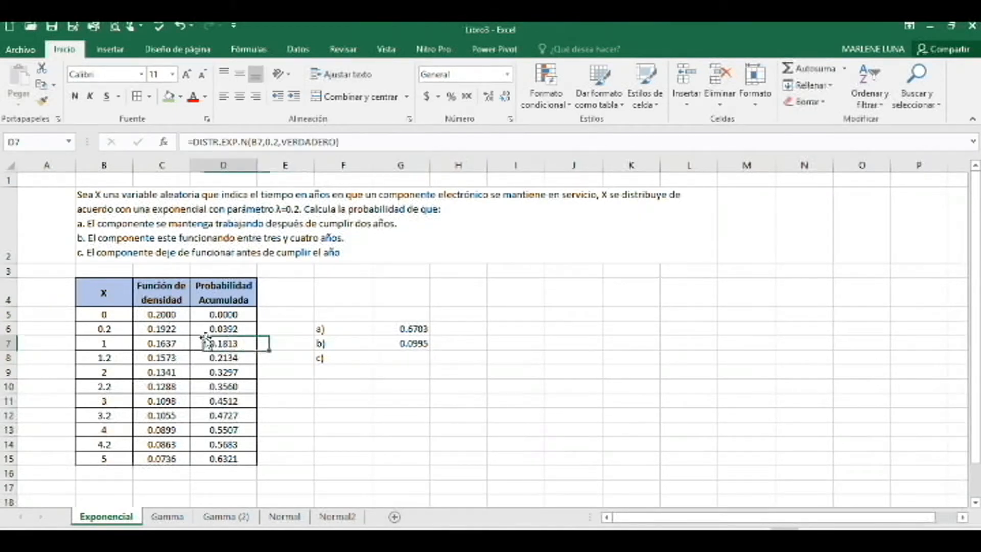
key(F2)
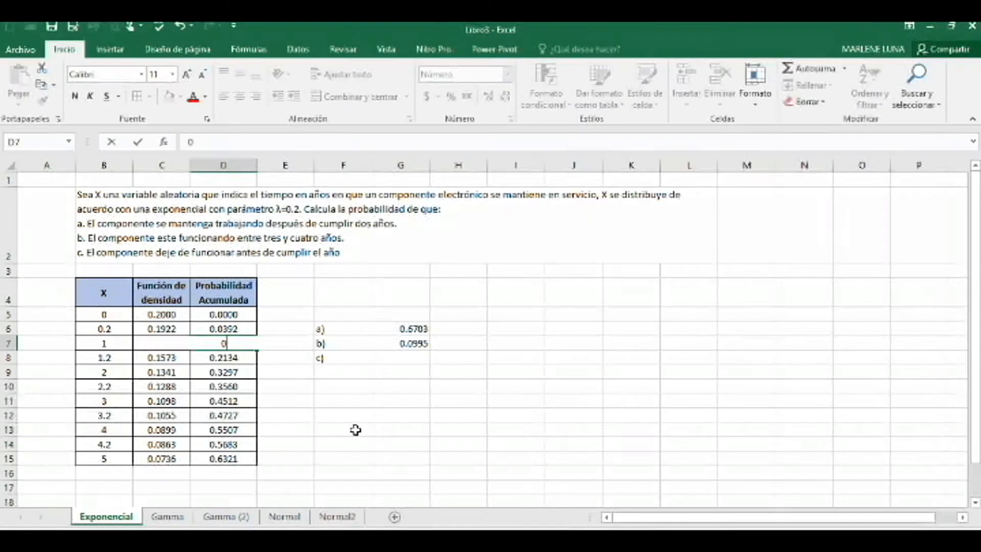
key(Escape)
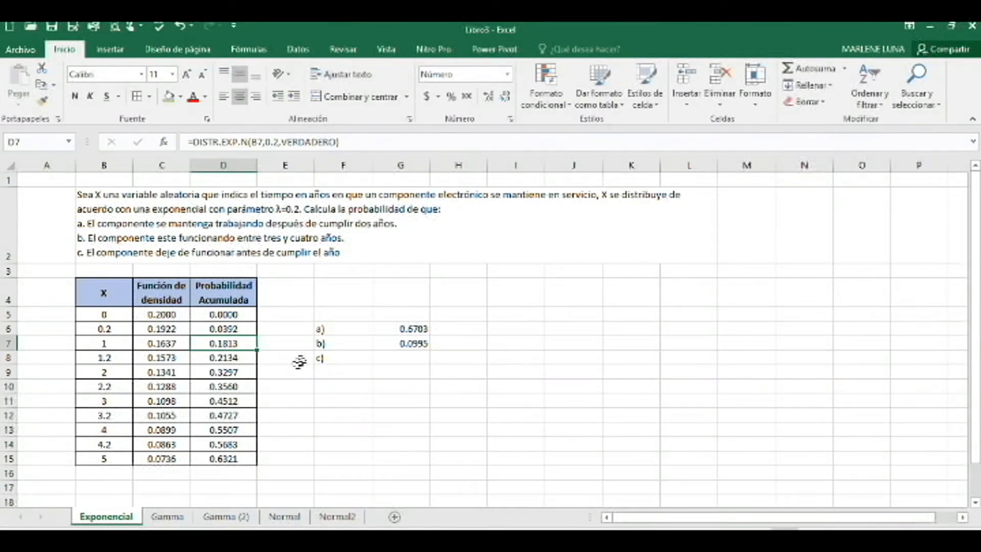
Step: Enter 0.1813 in G8 as the probability of failing before one year
click(397, 359)
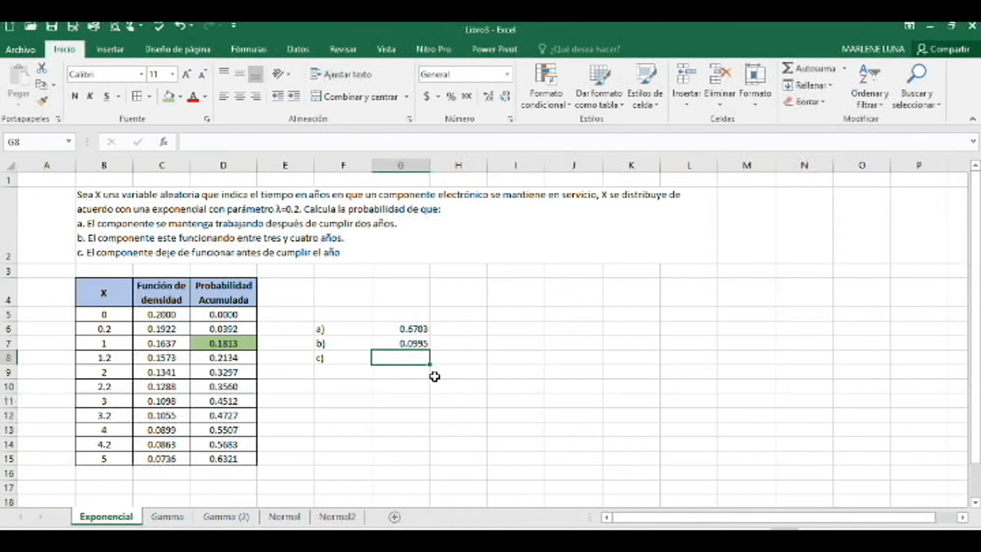
text(0.)
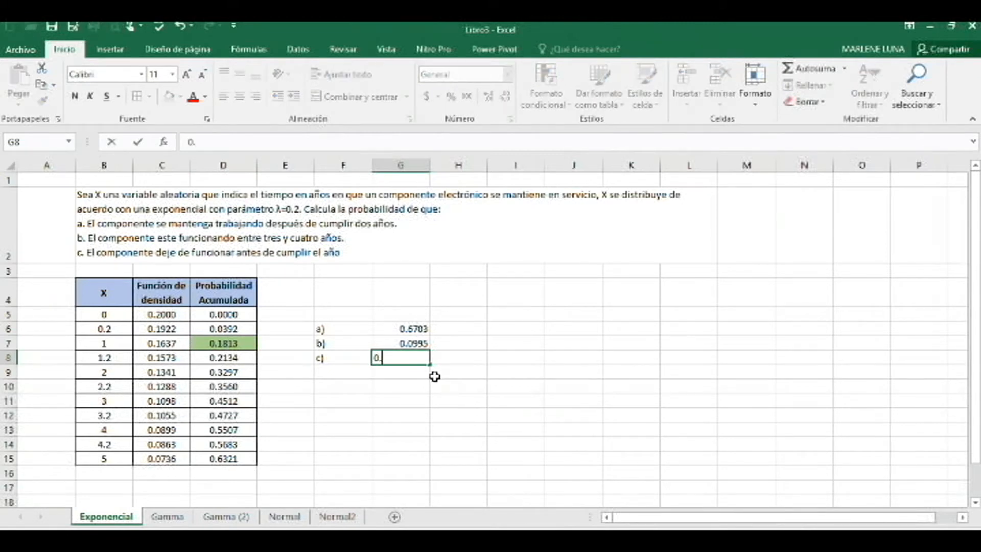
text(1813)
key(Return)
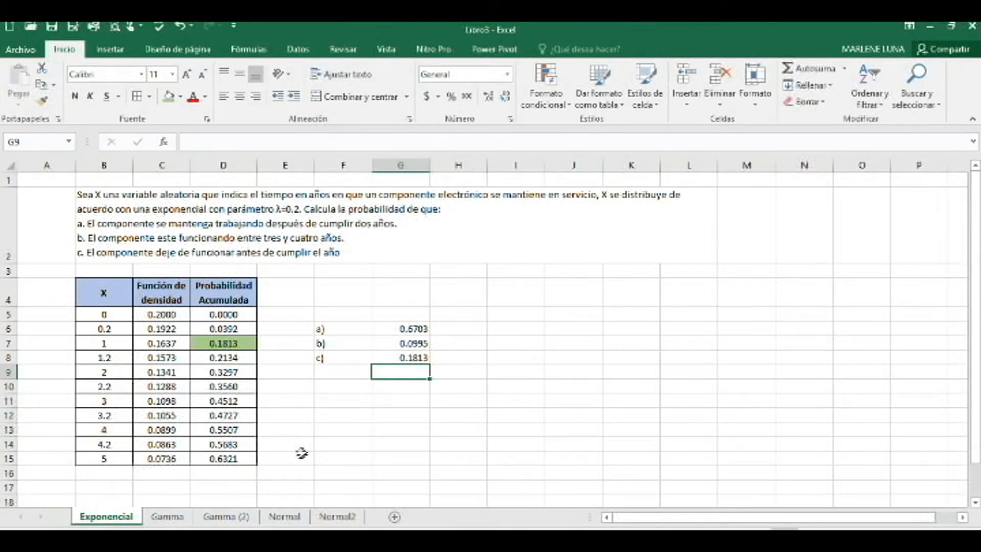
Step: On the Gamma sheet, start the X column with 3 in B7 and the formula =B7+0.2 in B8
click(186, 517)
click(149, 366)
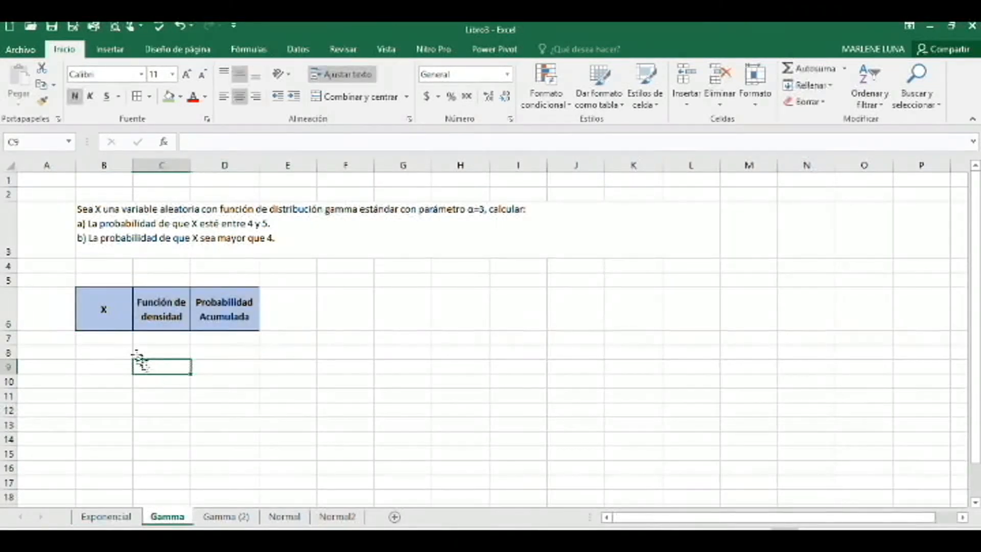
click(117, 336)
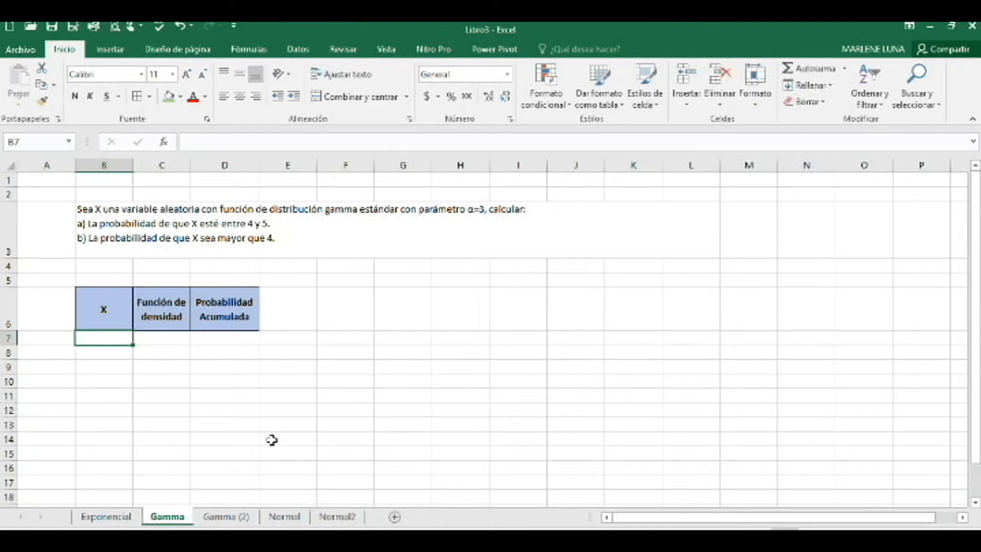
text(3)
key(Return)
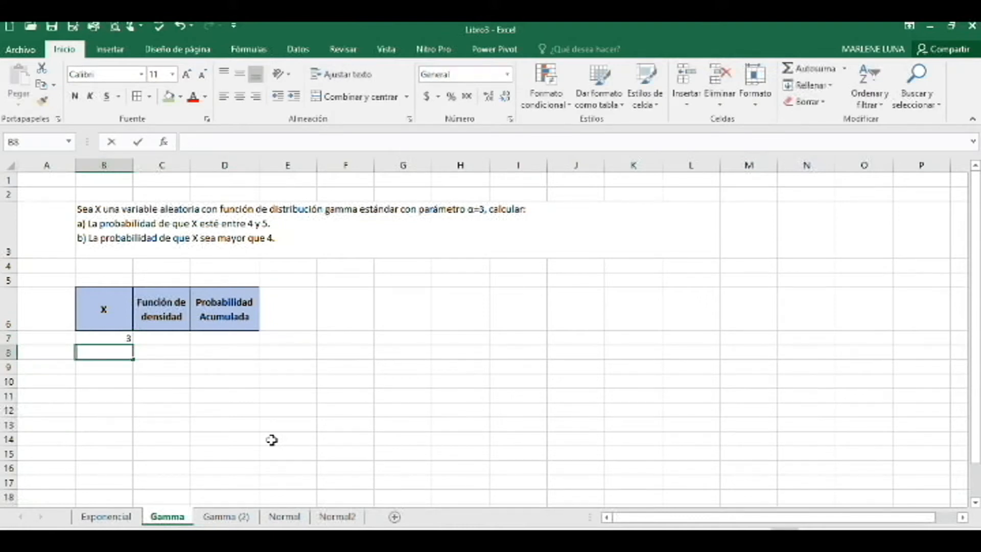
text(=)
key(Up)
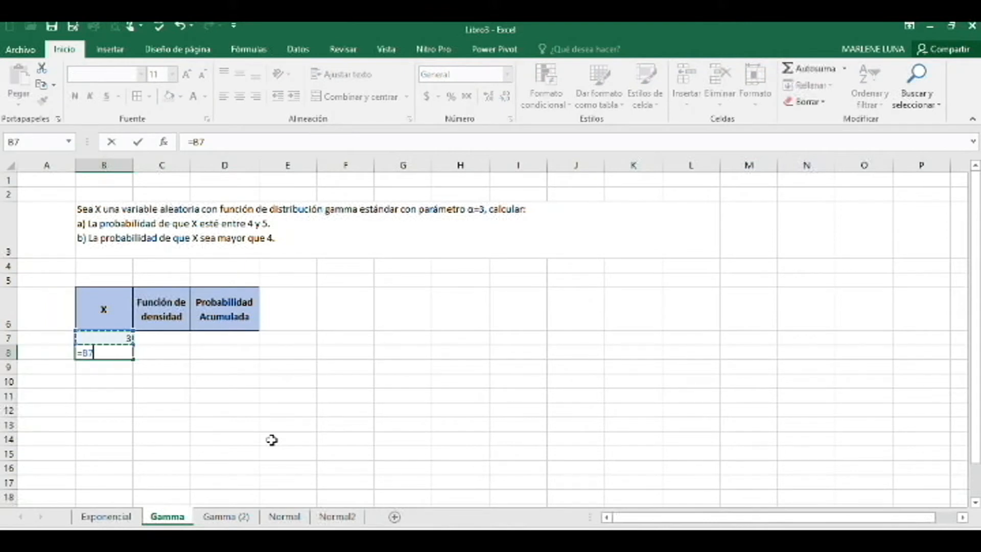
text(+0.2)
key(Return)
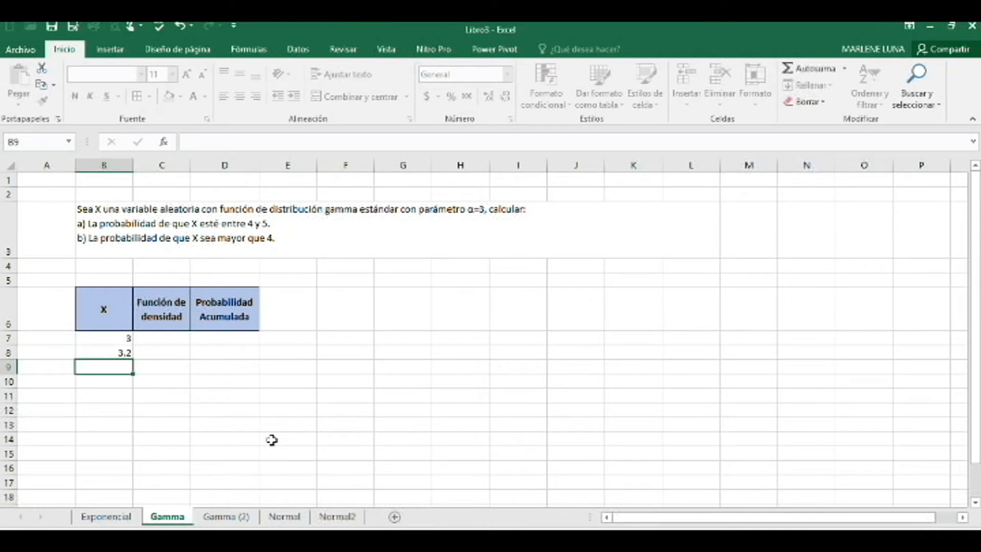
Step: Fill the X values from B7:B8 down to row 17, and format them with centered alignment and all borders
drag(121, 338, 137, 494)
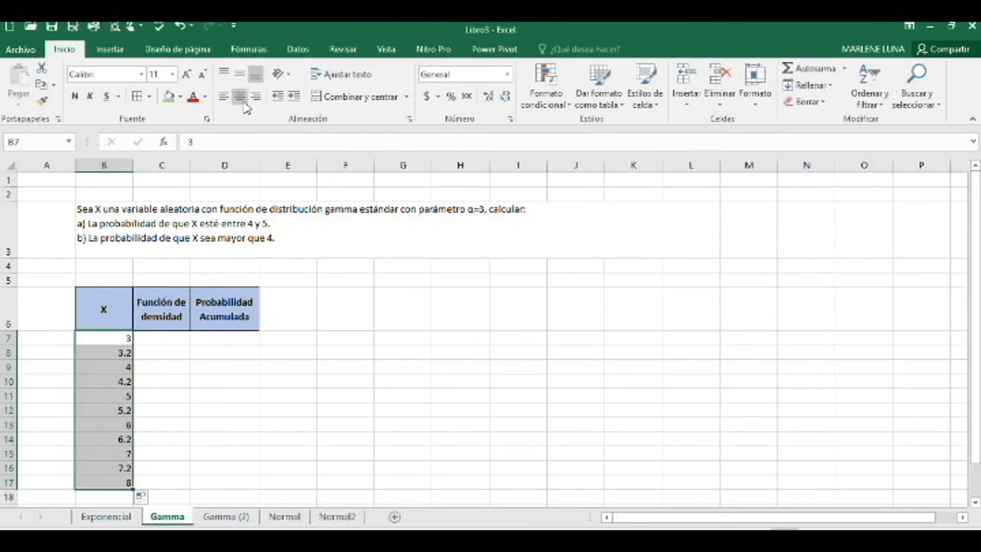
click(239, 96)
click(239, 74)
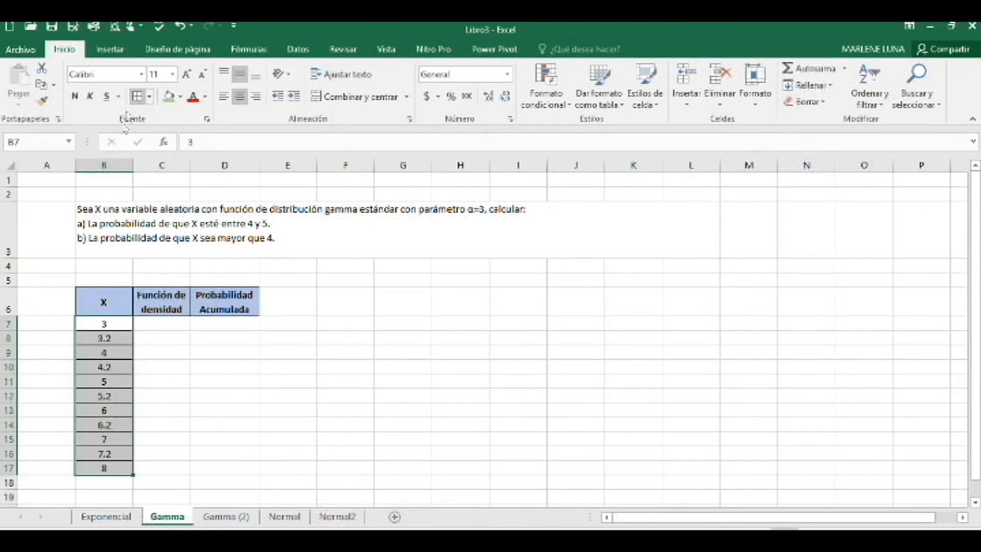
click(153, 391)
Step: Enter the gamma density formula =DISTR.GAMMA.N(B7,3,1,FALSO) in C7
click(161, 324)
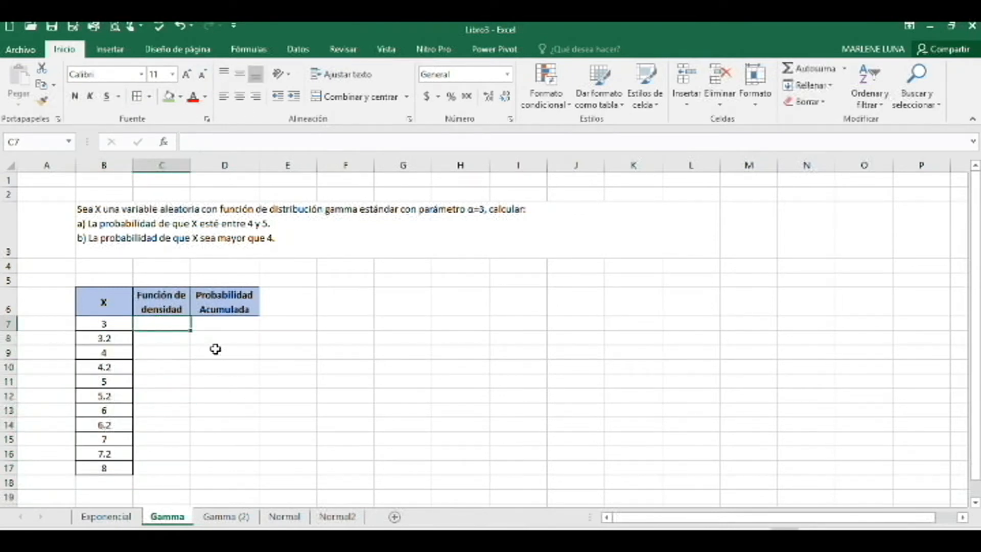
text(=dis)
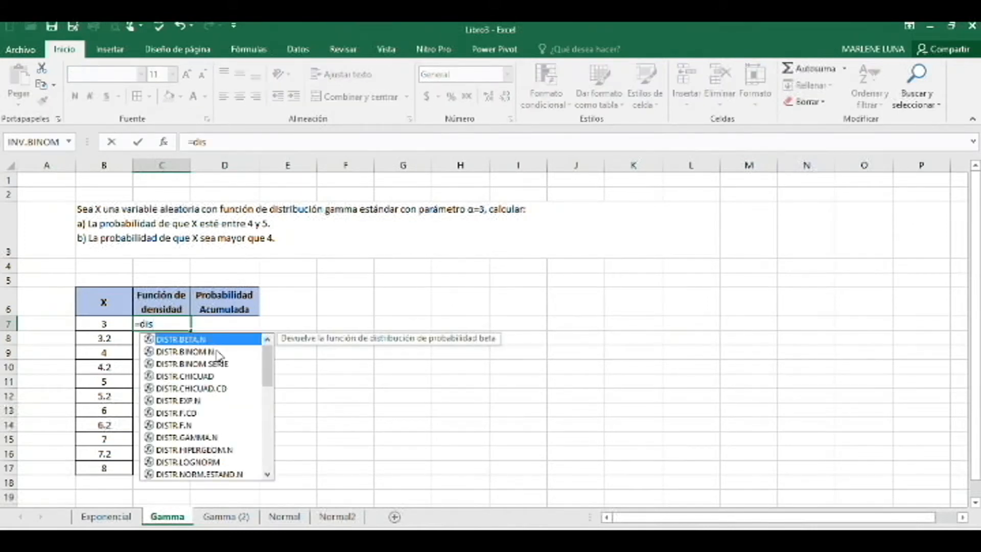
text(tr.)
click(202, 438)
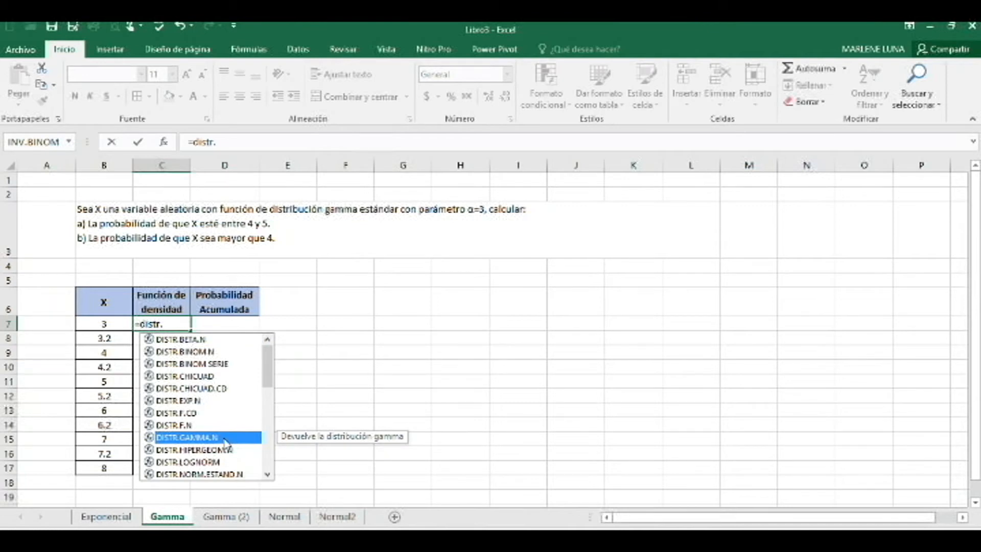
double_click(225, 439)
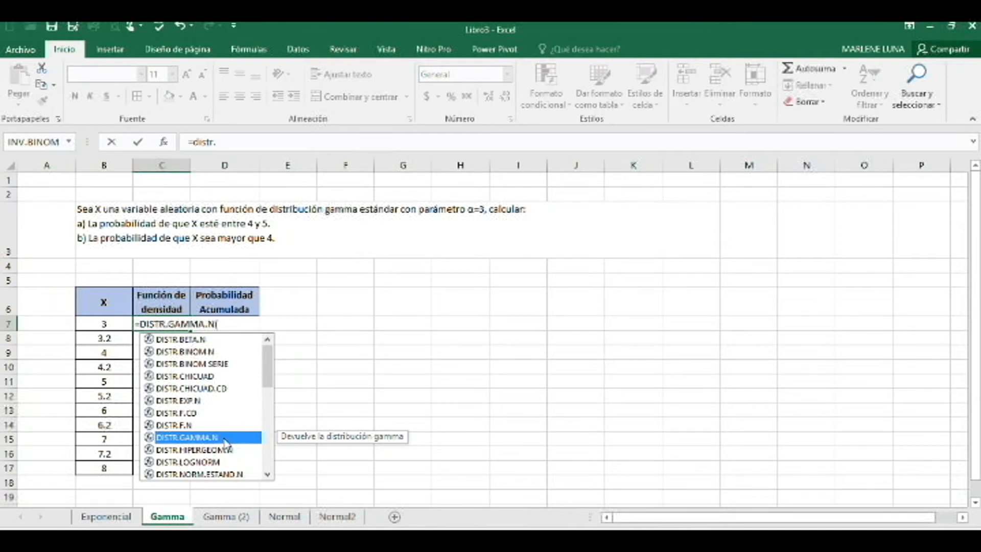
click(86, 325)
text(,)
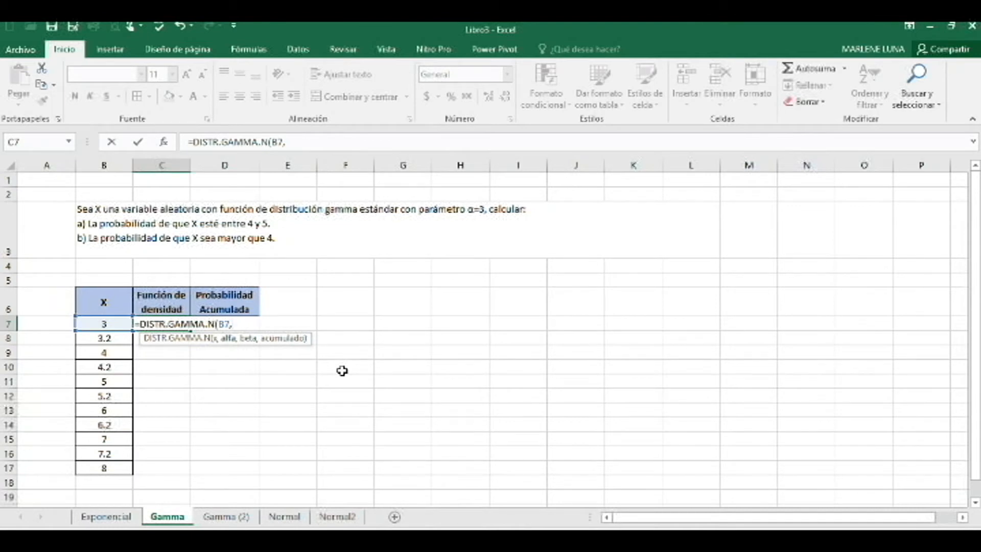
text(3,1,)
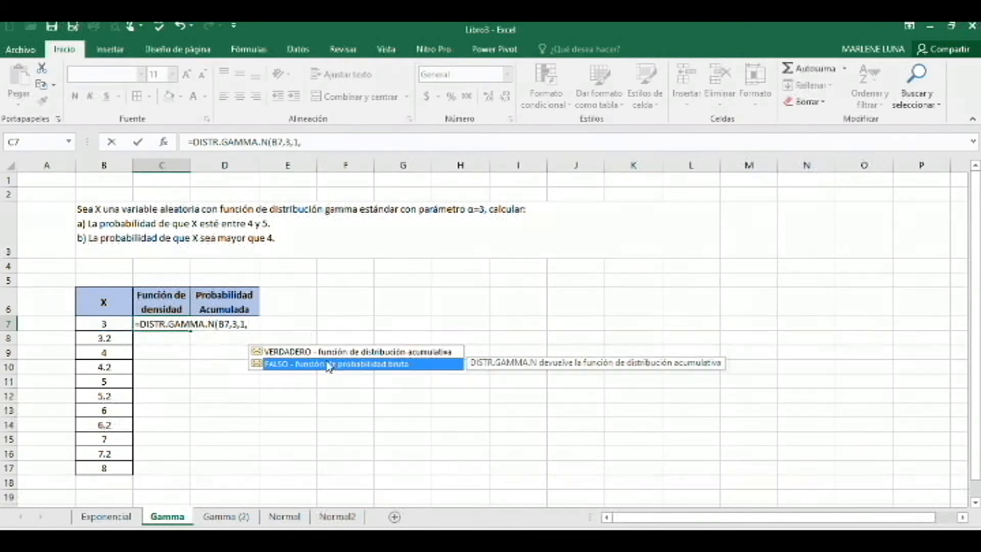
double_click(333, 364)
text())
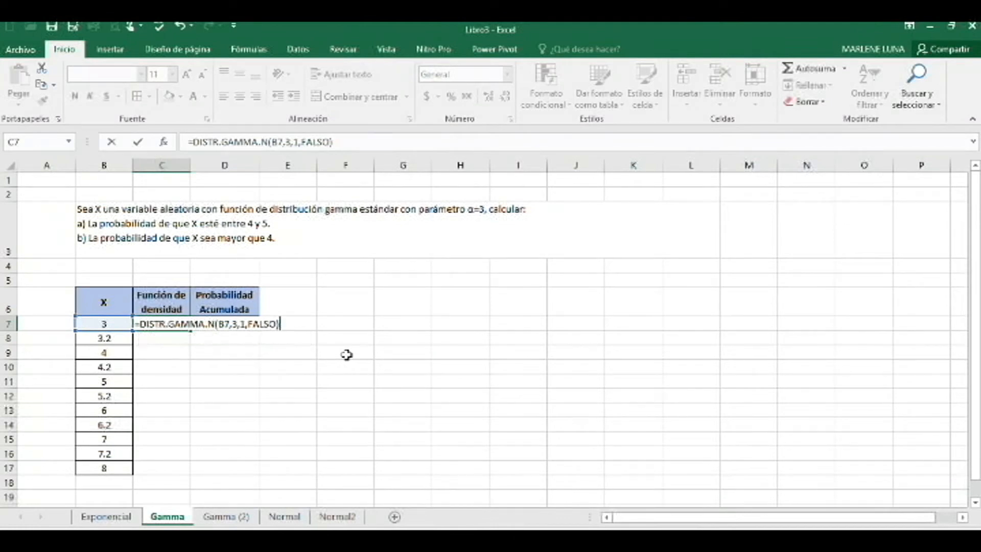
key(Return)
Step: Enter the cumulative gamma formula =DISTR.GAMMA.N(B7,3,1,VERDADERO) in D7
click(230, 322)
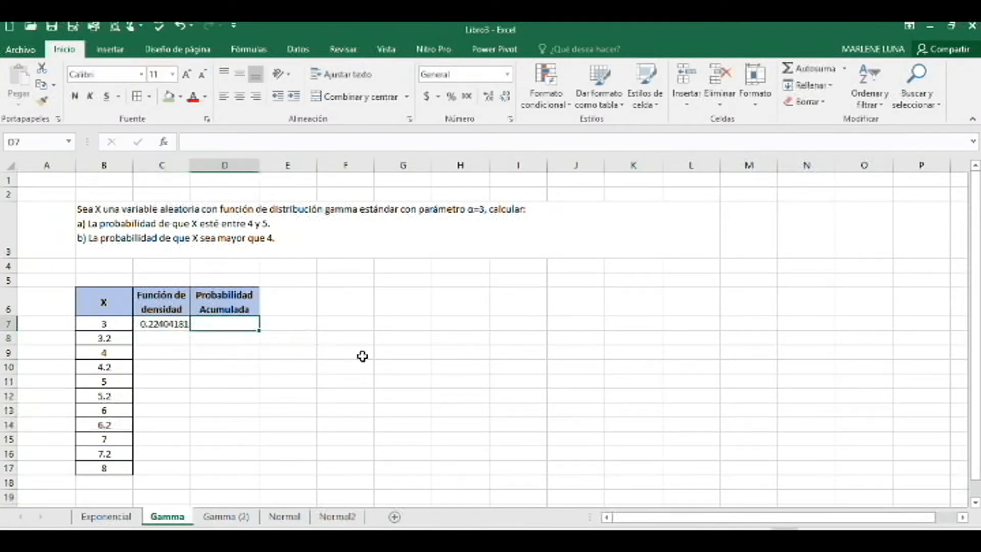
text(=)
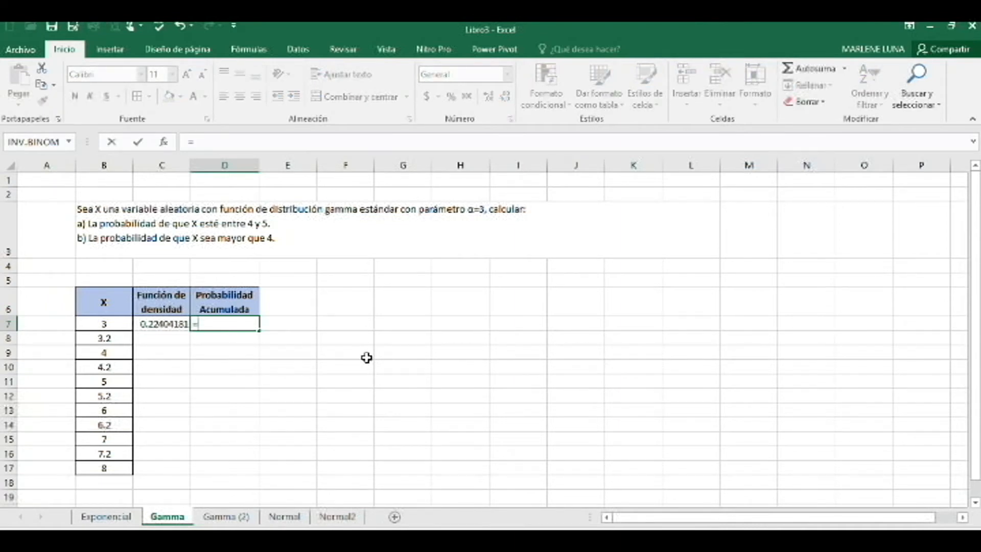
text(distr)
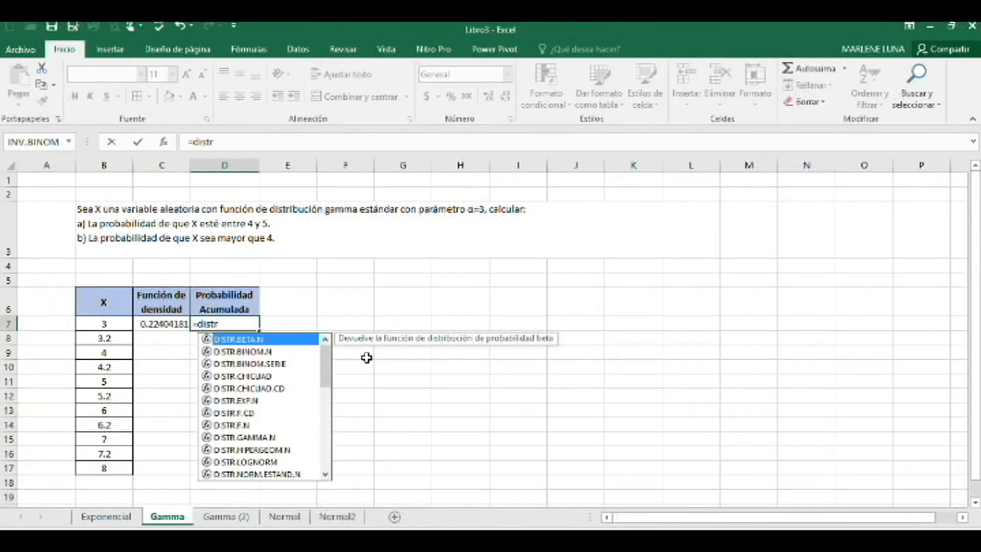
click(270, 438)
double_click(269, 438)
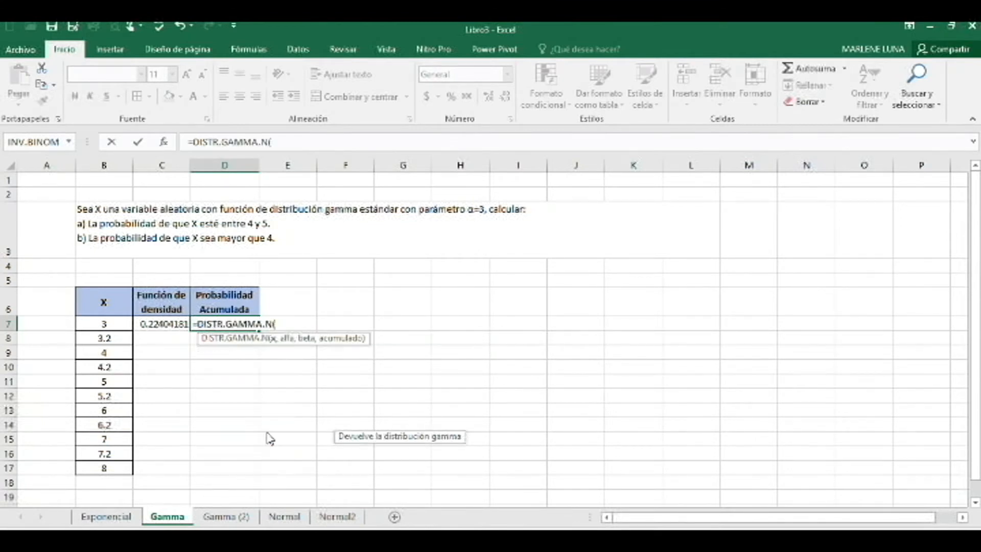
click(109, 323)
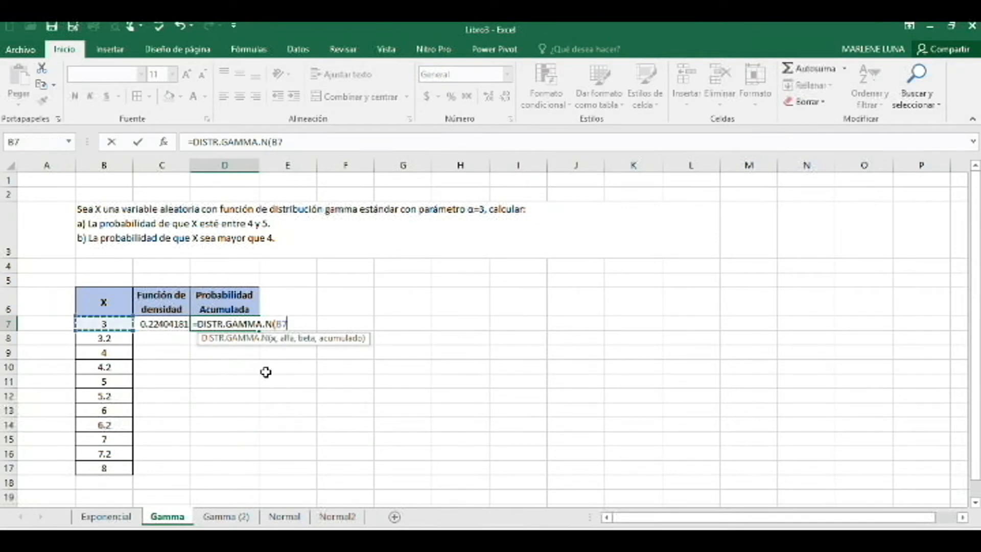
text(,3,1)
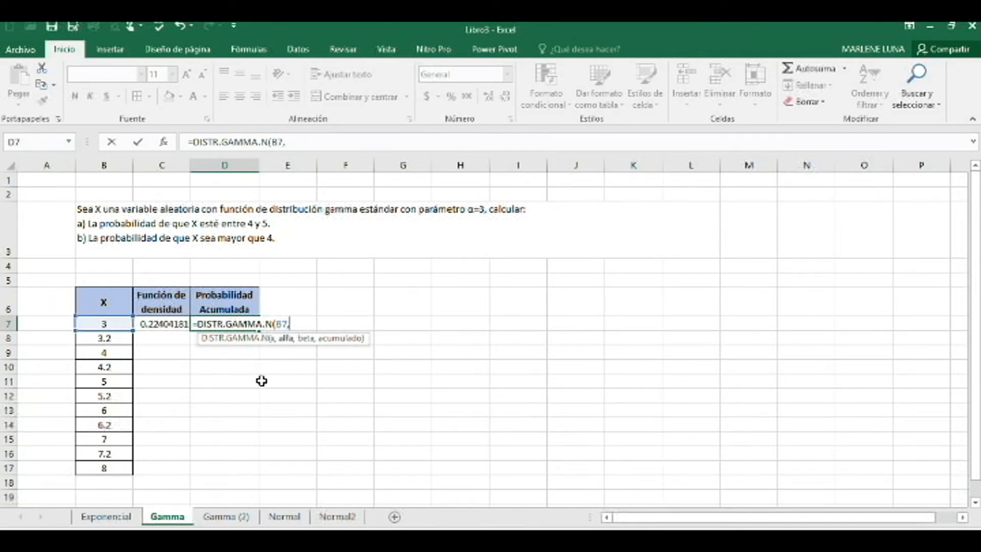
text(,)
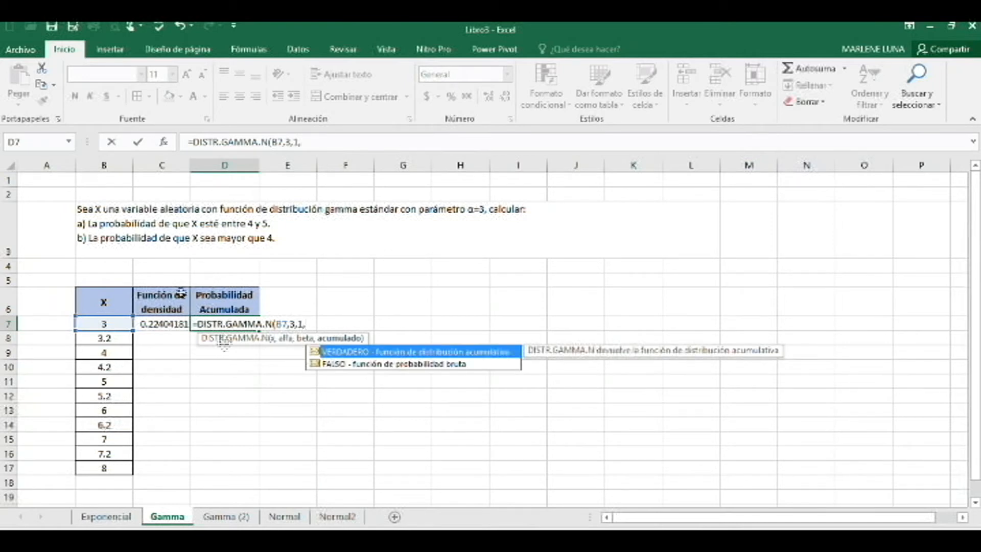
double_click(359, 352)
text())
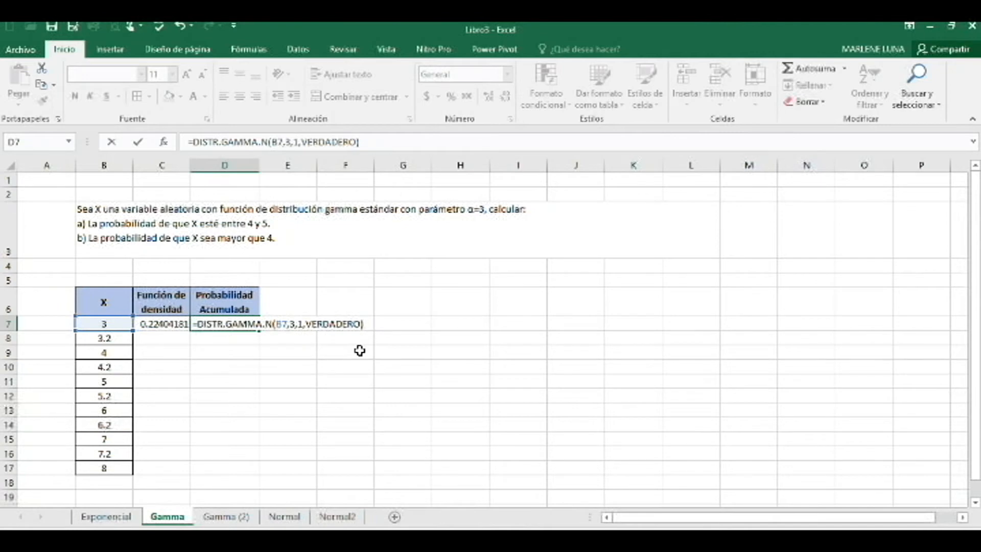
key(Return)
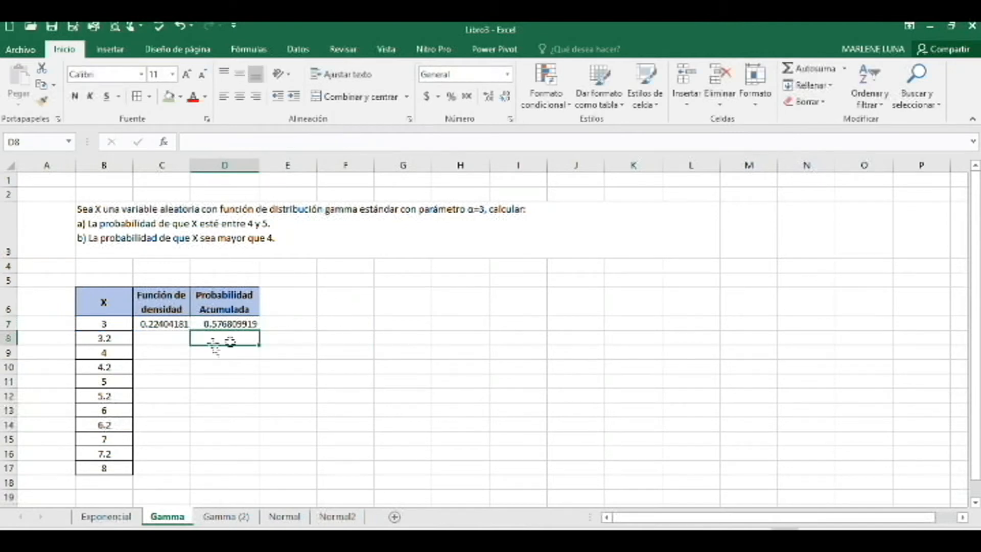
Step: Fill the density and cumulative formulas from C7:D7 down the table, and clear the extra cells C18:D18
click(175, 322)
key(ctrl+c)
drag(175, 322, 252, 482)
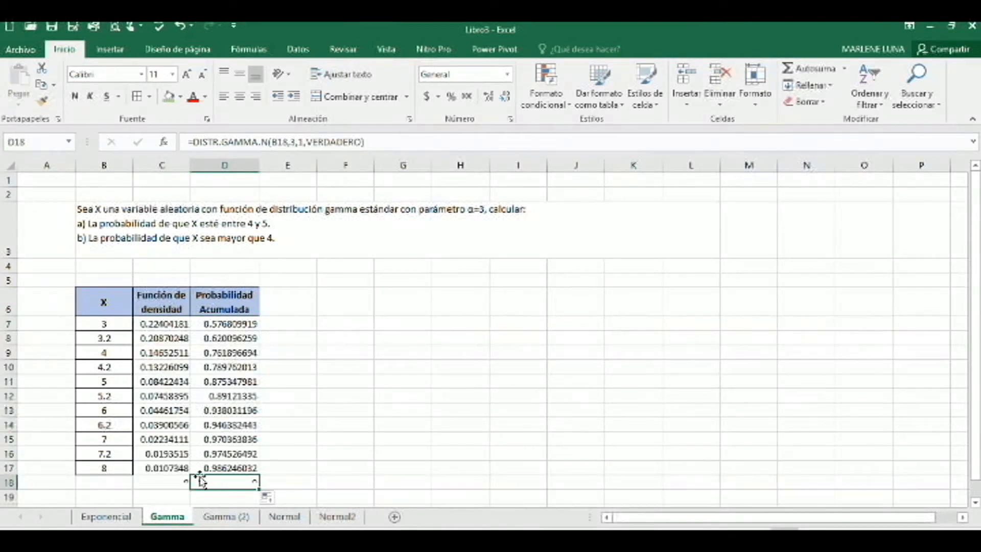
click(190, 483)
drag(190, 483, 219, 482)
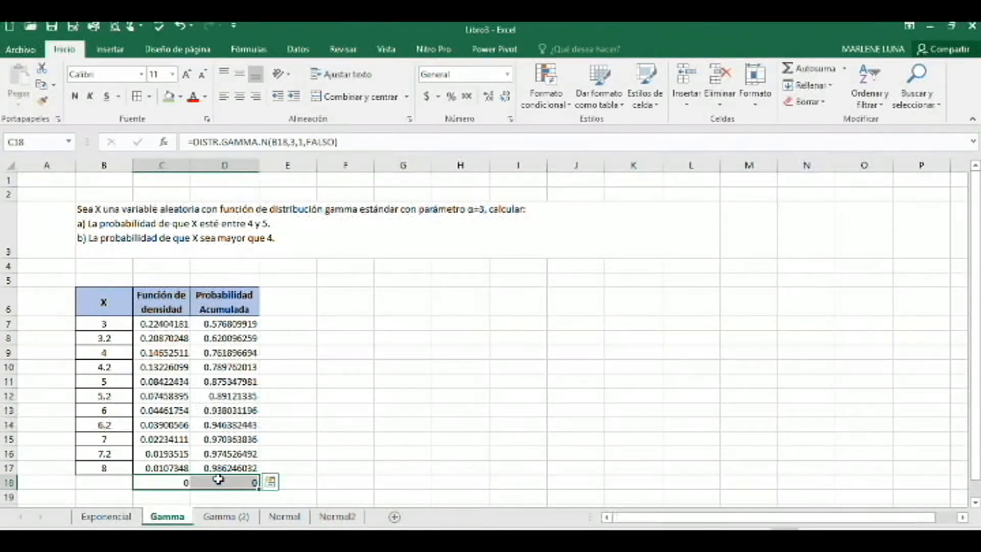
key(Delete)
Step: Format C7:D17 with all borders and four decimal places
drag(178, 327, 255, 473)
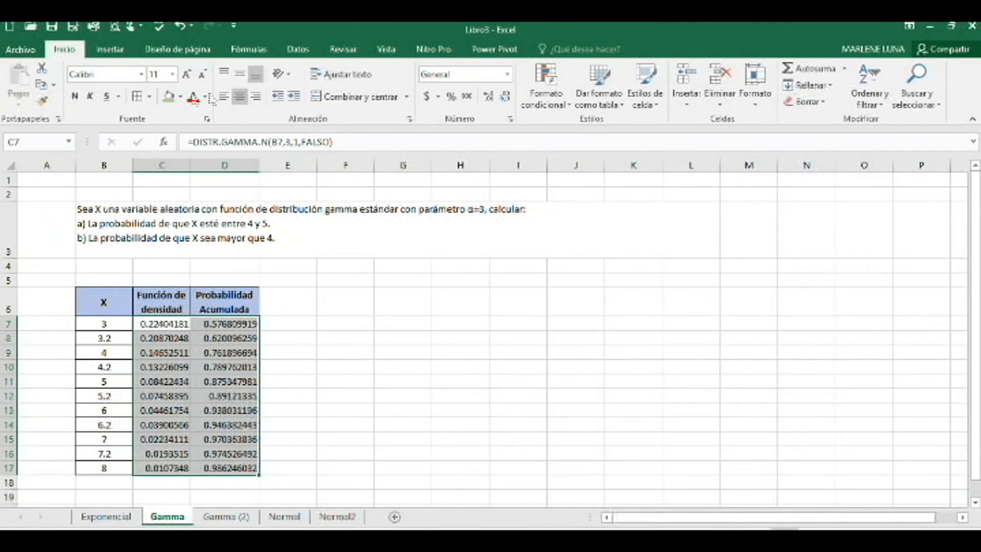
click(138, 96)
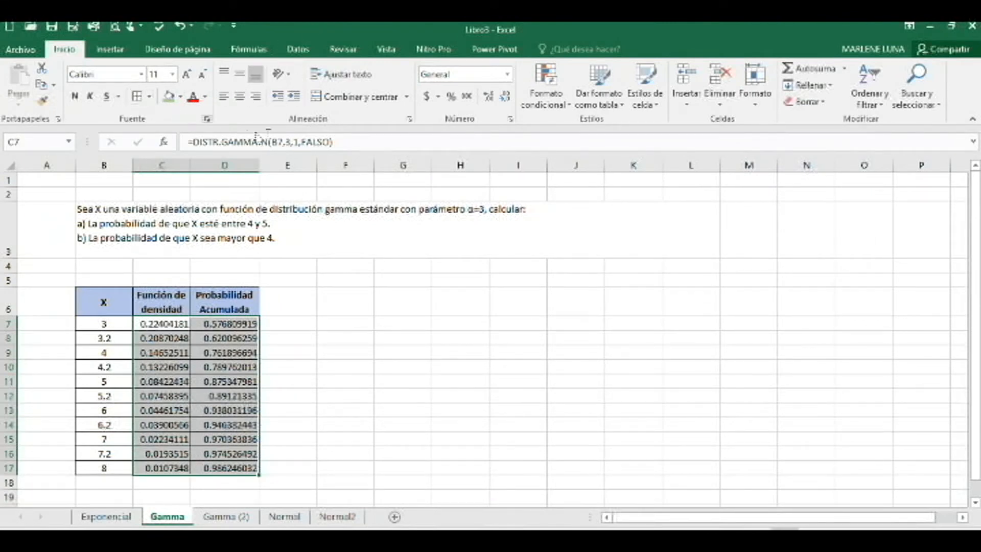
click(505, 96)
click(505, 96)
click(506, 97)
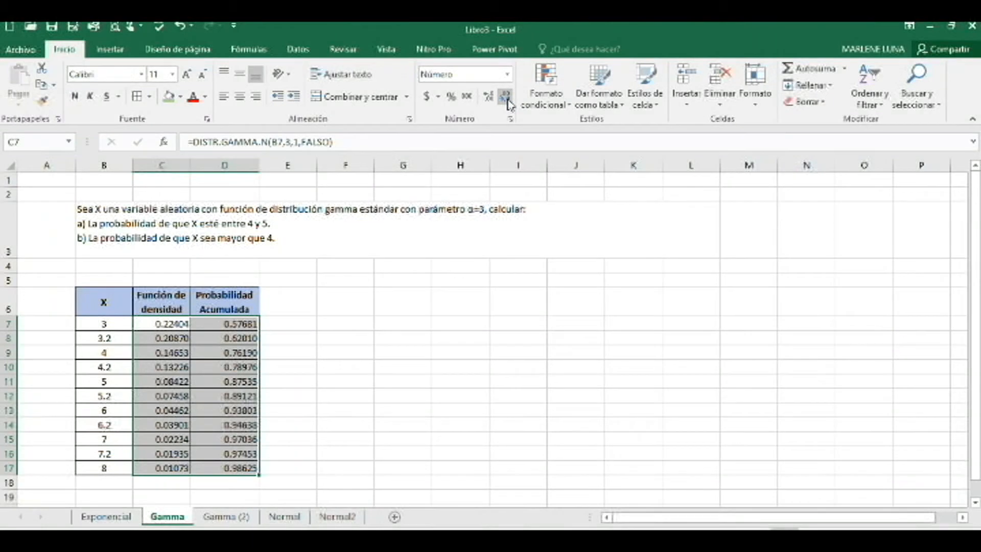
click(505, 97)
click(319, 382)
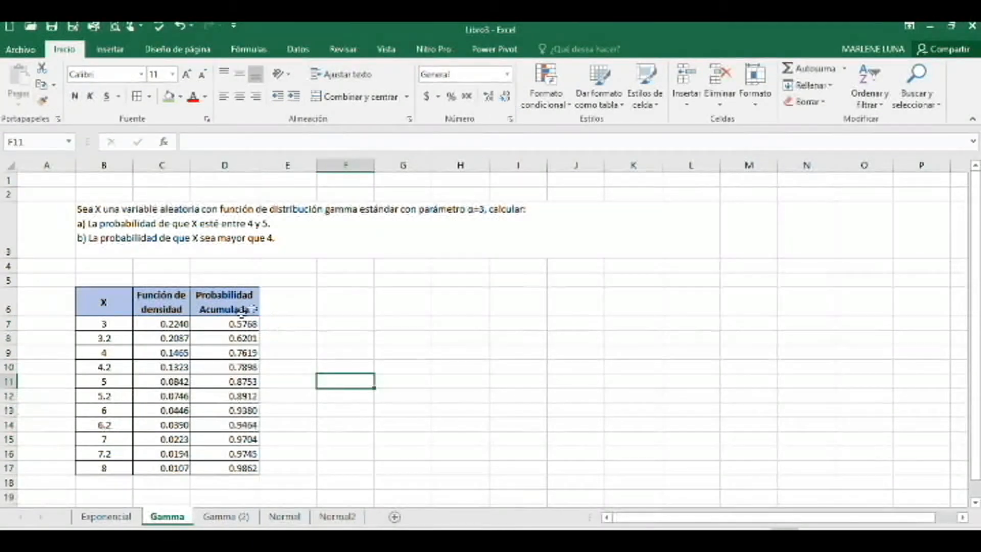
drag(178, 297, 238, 465)
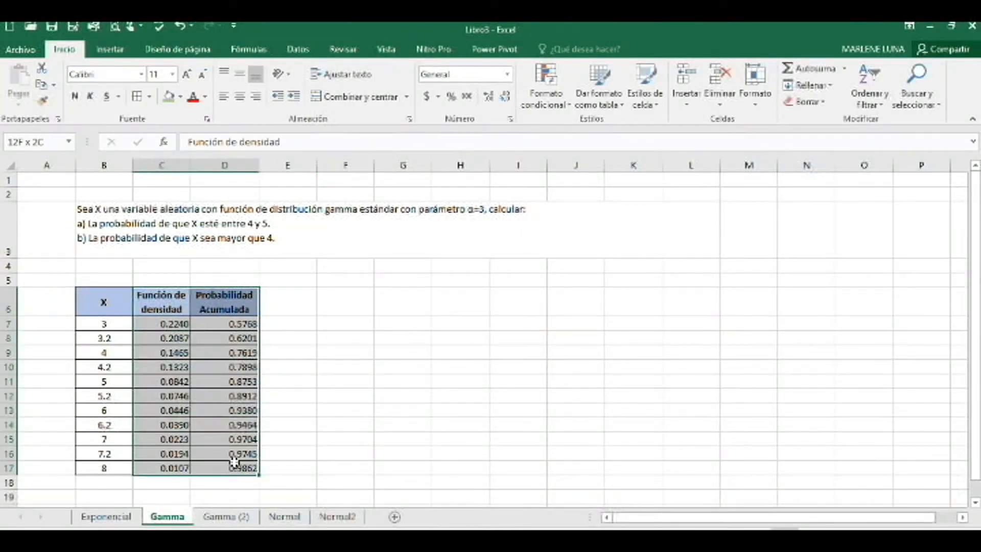
click(372, 391)
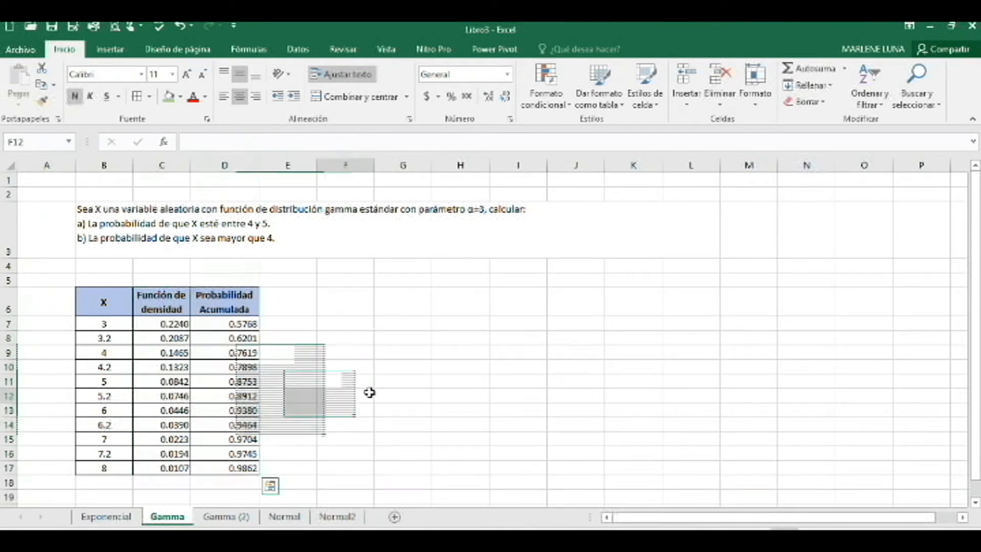
click(307, 336)
click(321, 310)
Step: Label F9 as a) and enter =D11-D9 in G9 for the probability that X is between 4 and 5
click(332, 353)
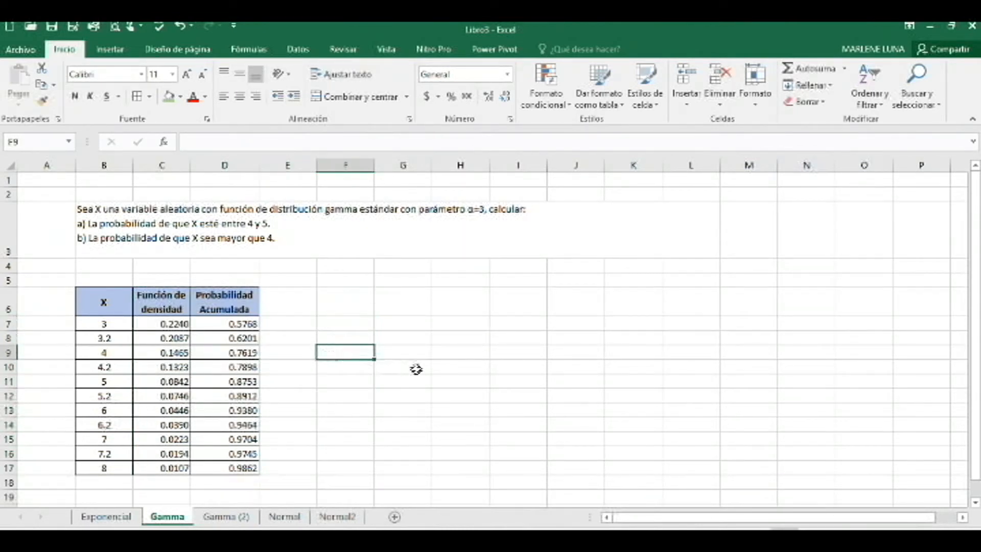
text())
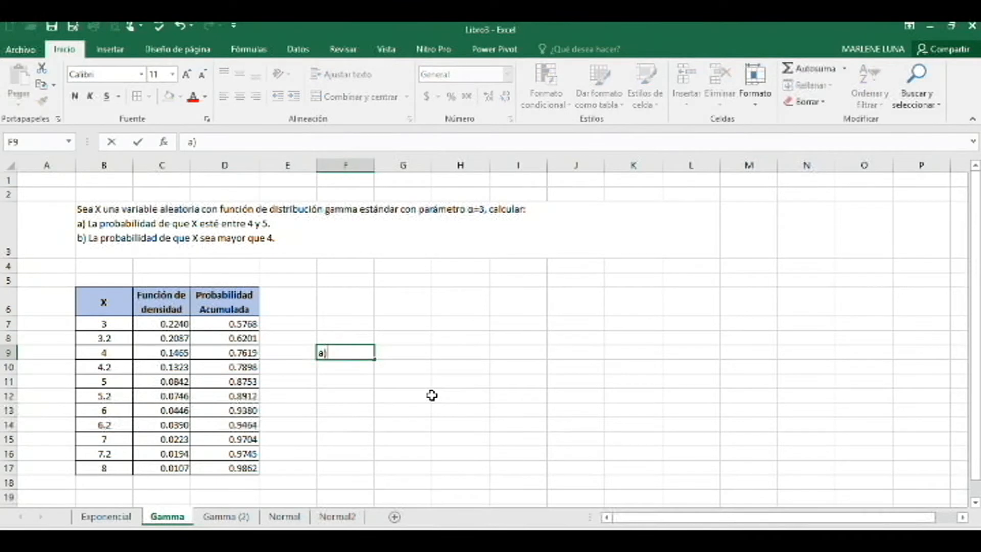
key(Tab)
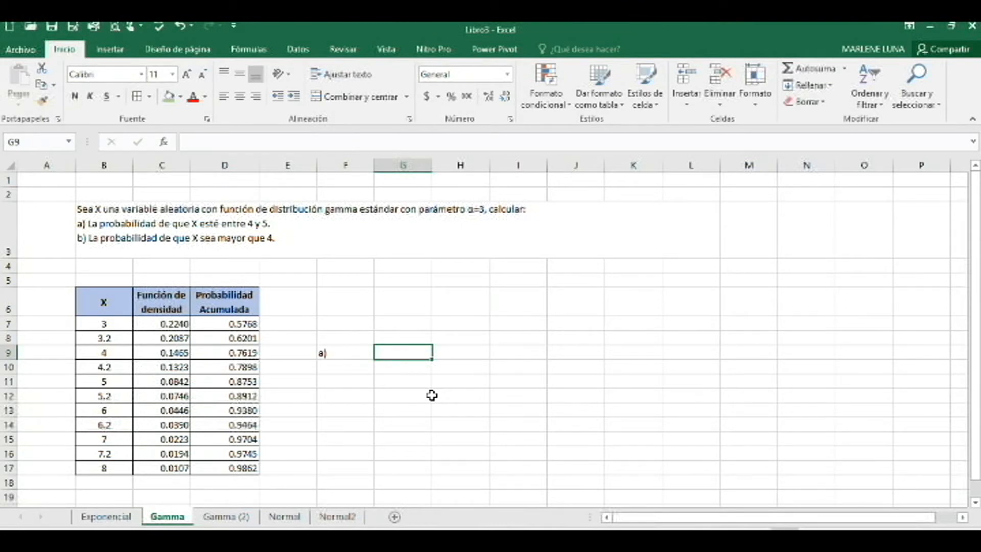
text(=)
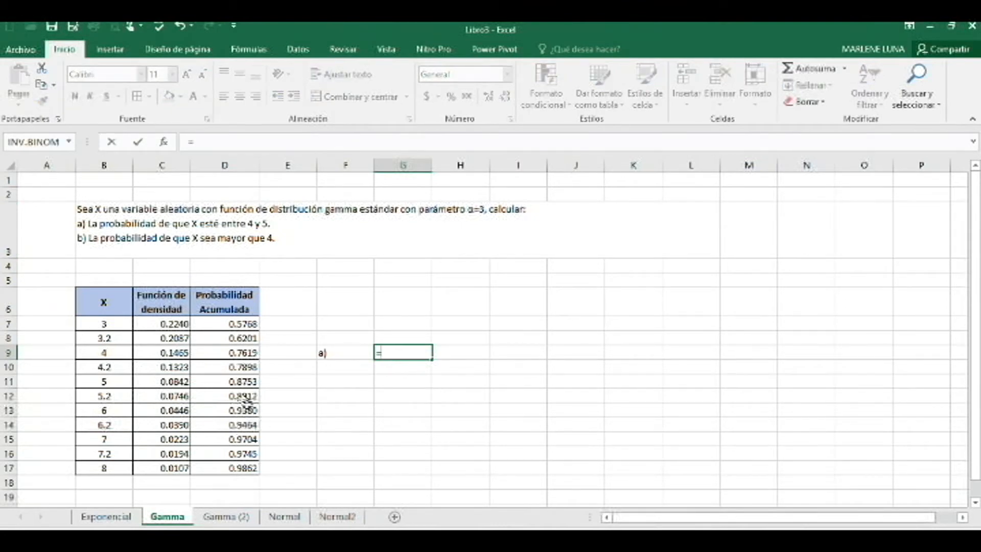
click(236, 384)
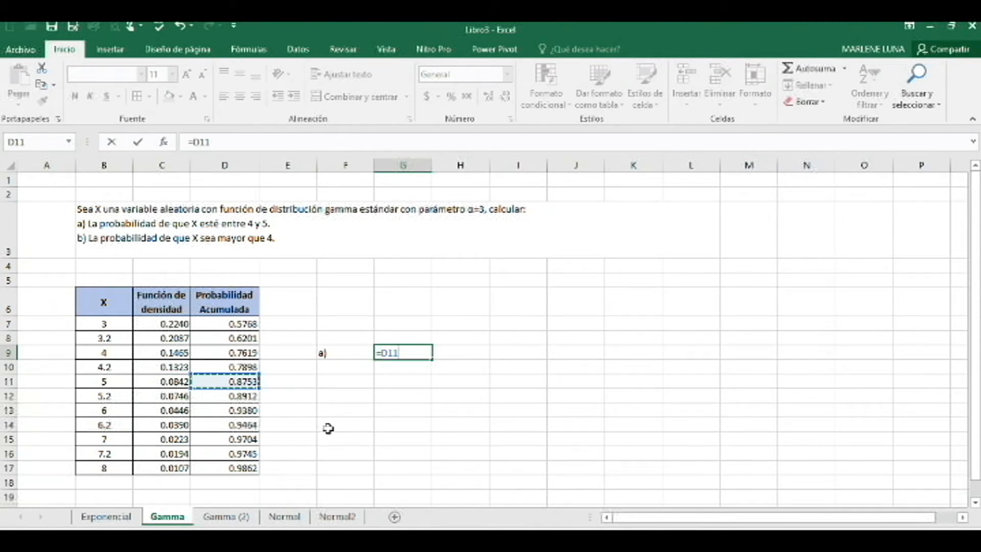
text(-)
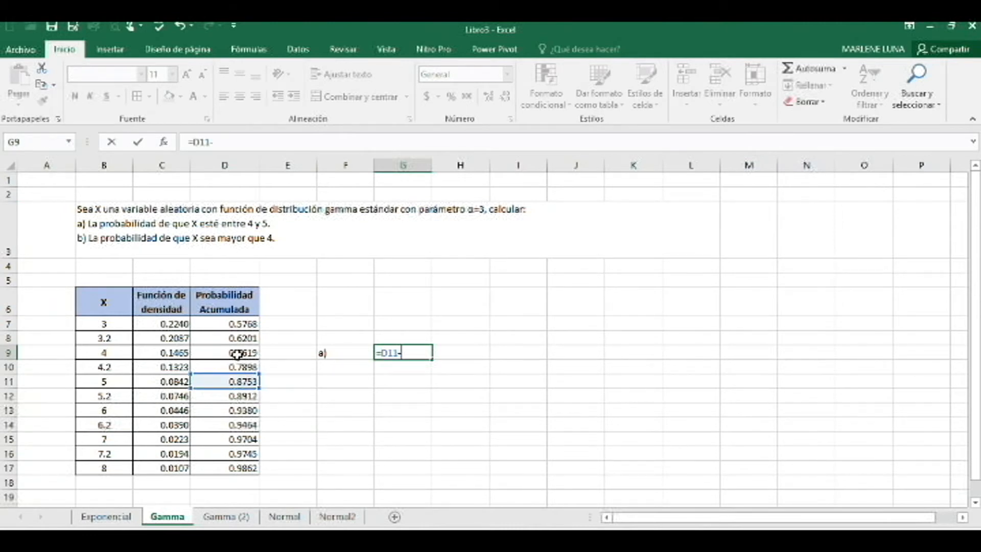
click(238, 350)
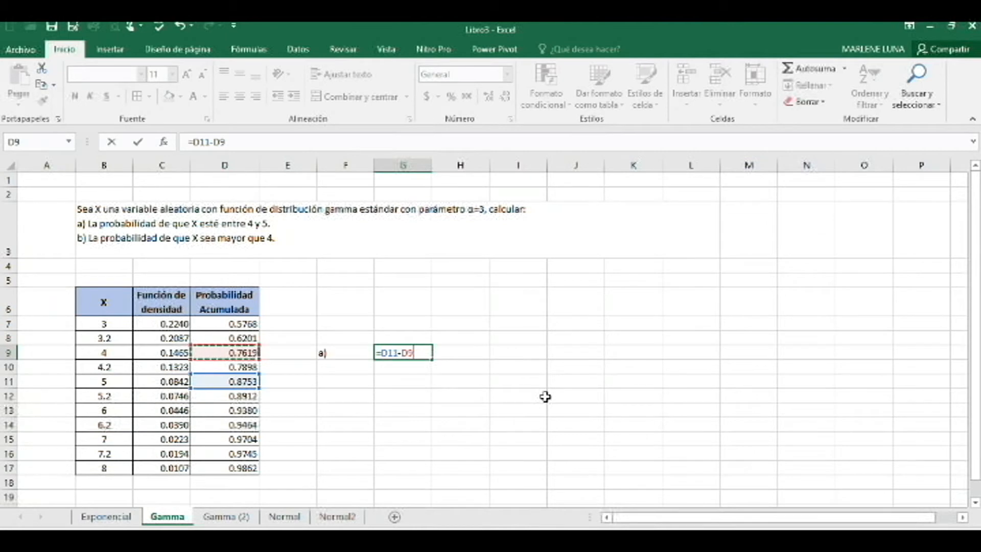
key(Return)
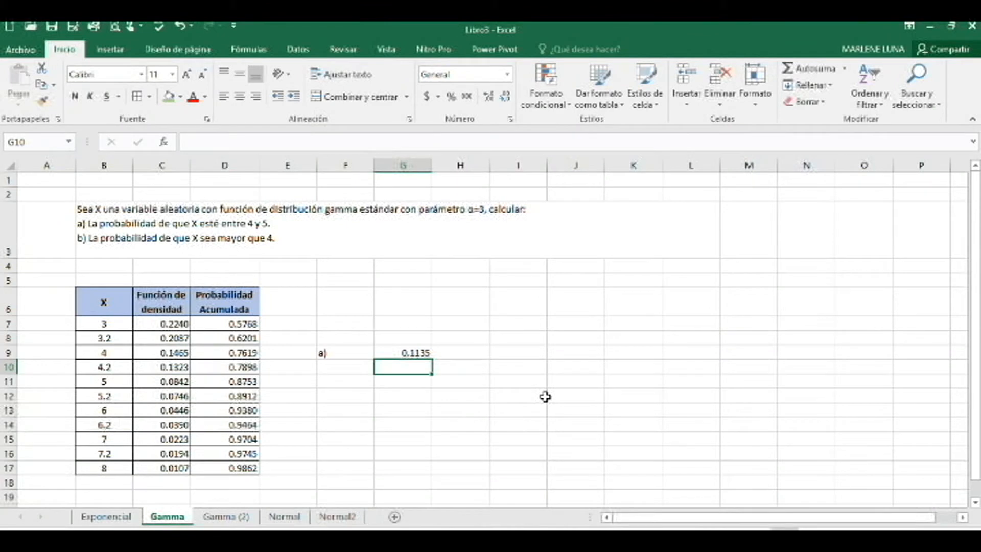
Step: Label F10 as b) and enter =1-D9 in G10 for the probability that X is greater than 4
key(Left)
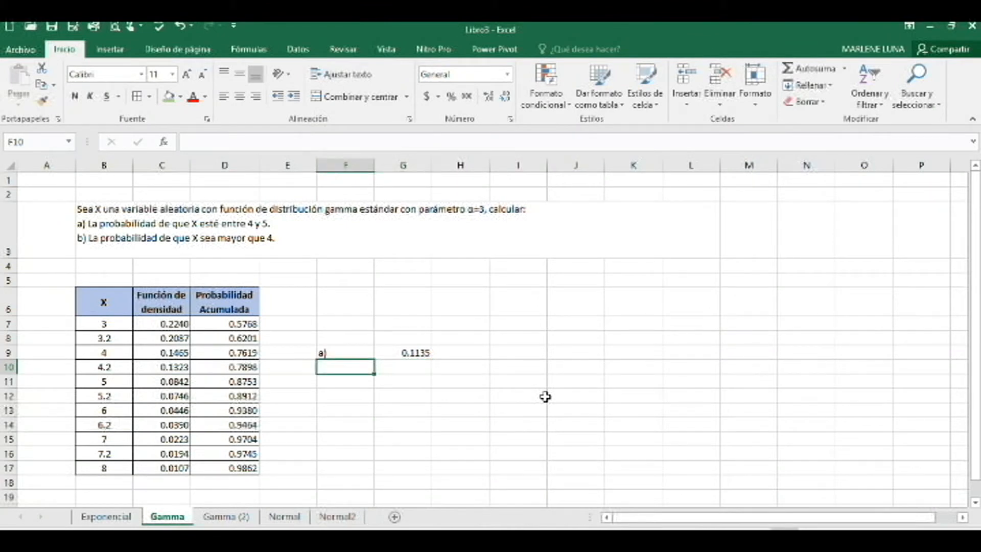
text(b))
key(Tab)
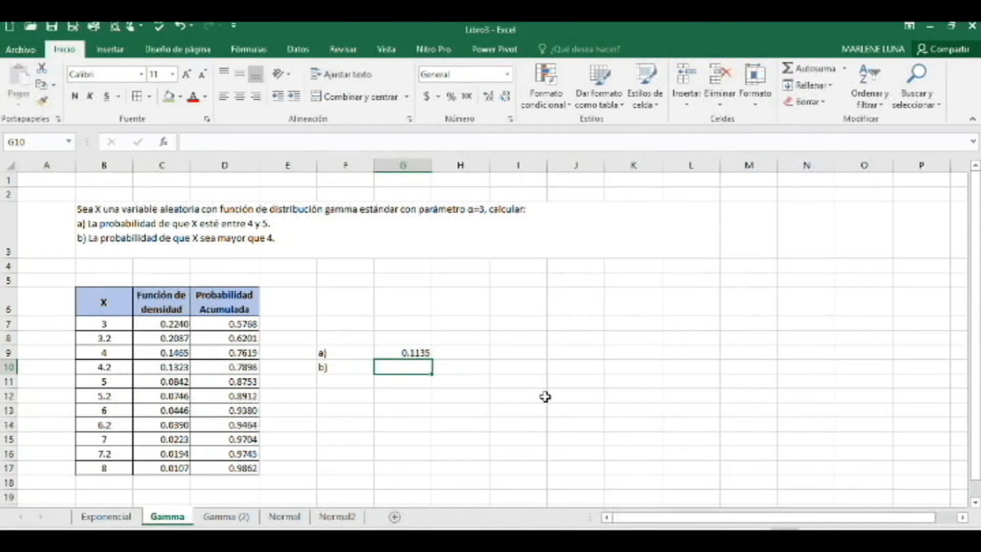
text(=a-)
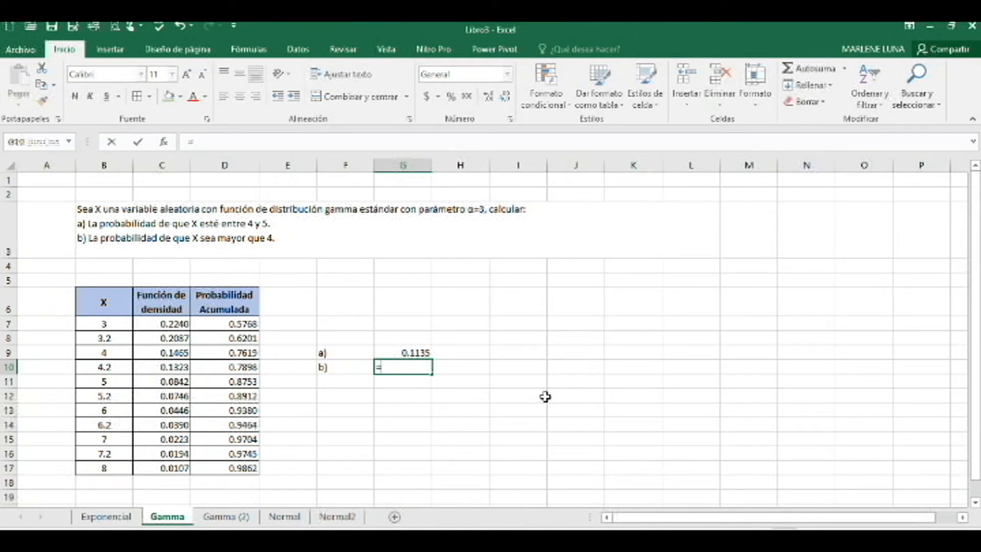
key(BackSpace)
key(BackSpace)
text(1-)
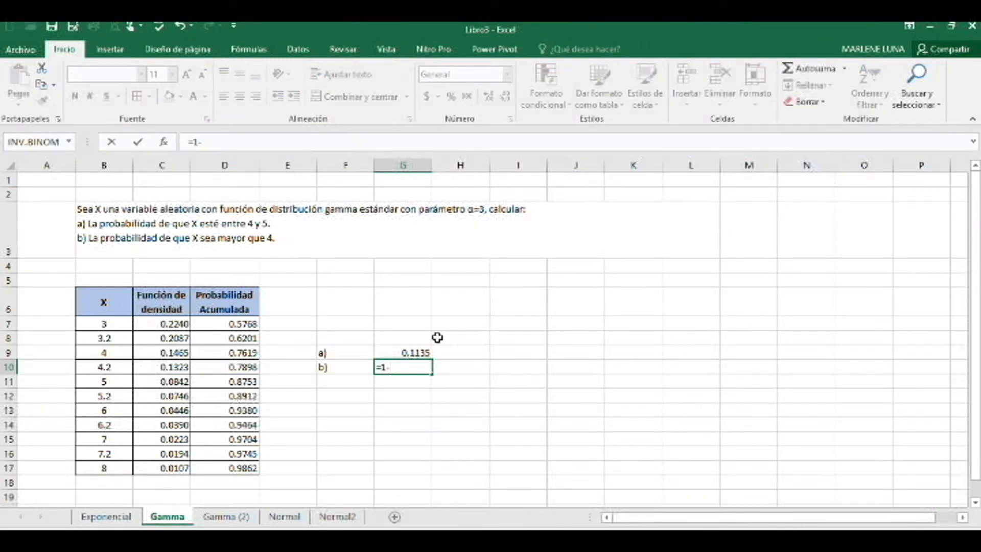
click(219, 353)
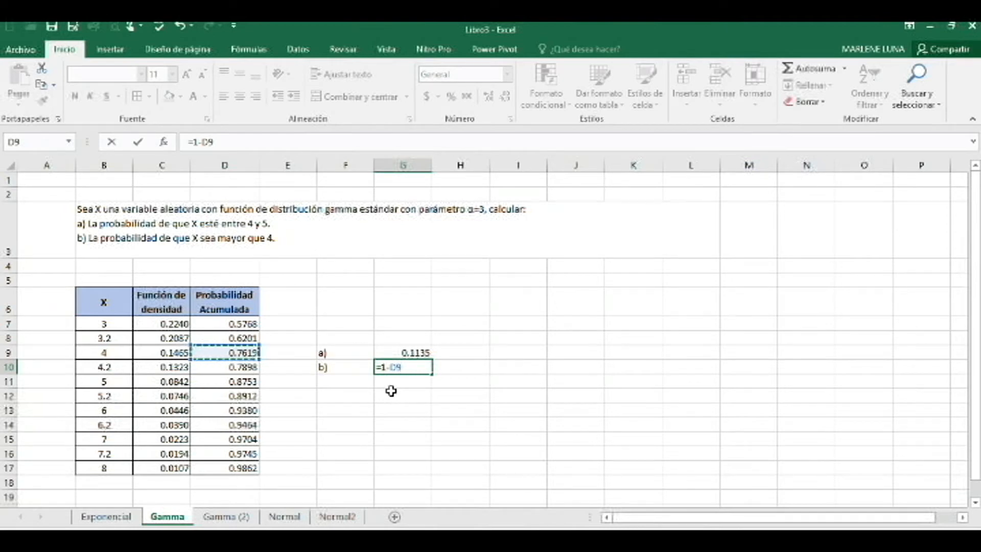
key(Return)
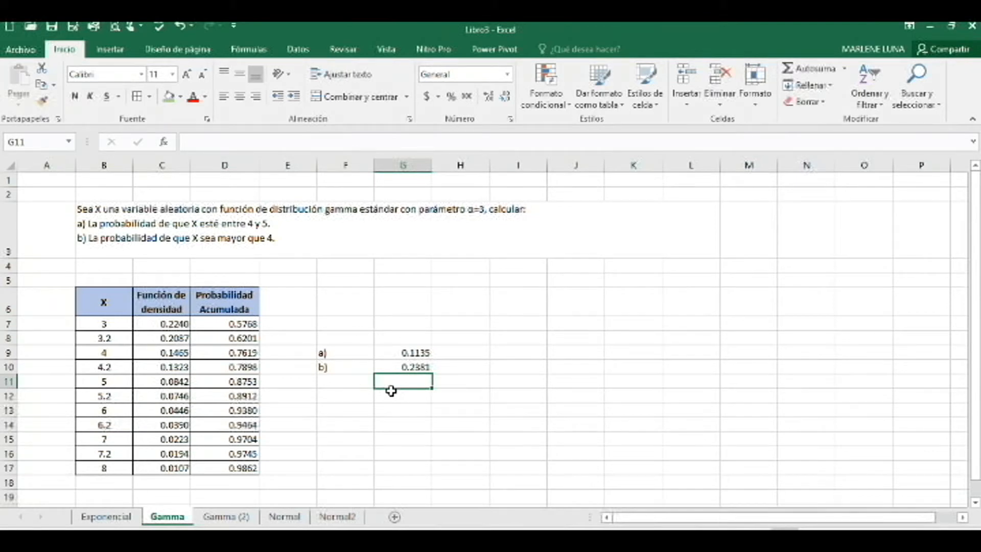
Step: On the Gamma (2) sheet, start the X column with 80 in B7
click(227, 517)
click(113, 360)
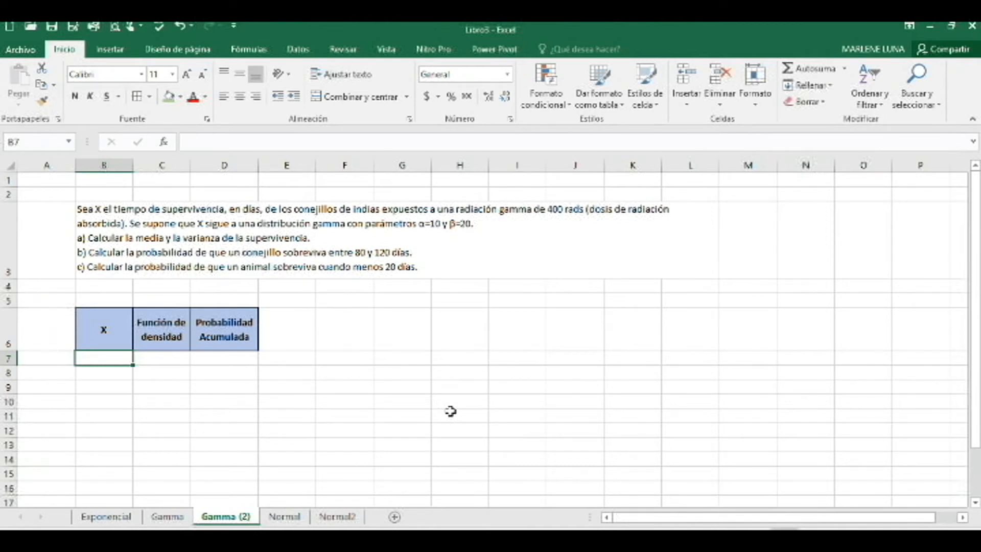
text(80)
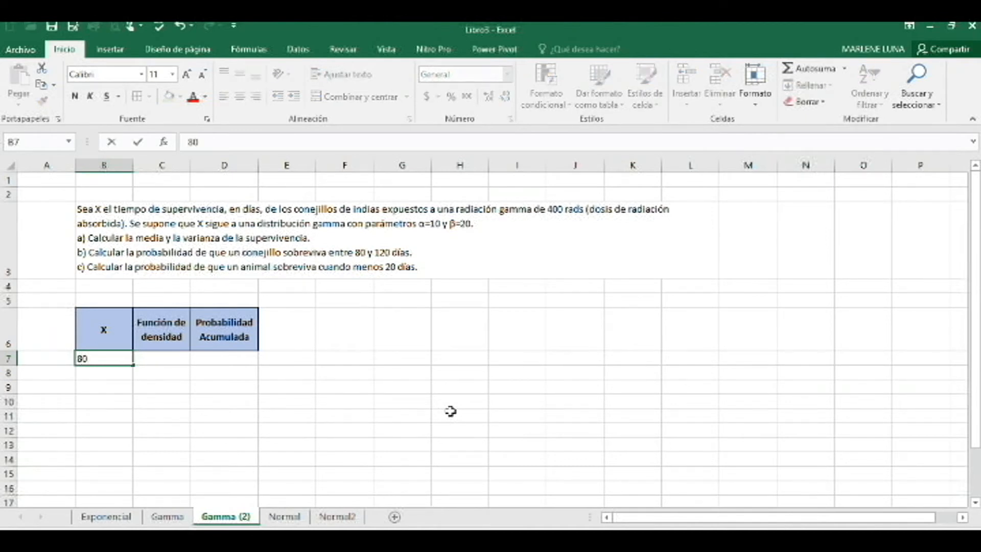
key(Return)
text(=)
key(Up)
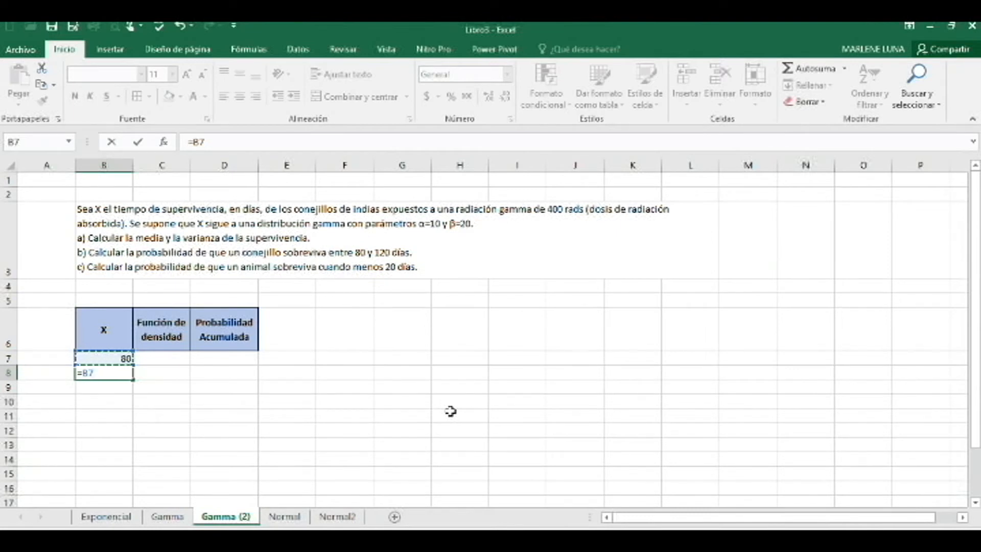
text(+0.)
key(BackSpace)
key(BackSpace)
key(BackSpace)
key(BackSpace)
key(BackSpace)
key(BackSpace)
key(Escape)
key(Escape)
click(124, 359)
click(126, 370)
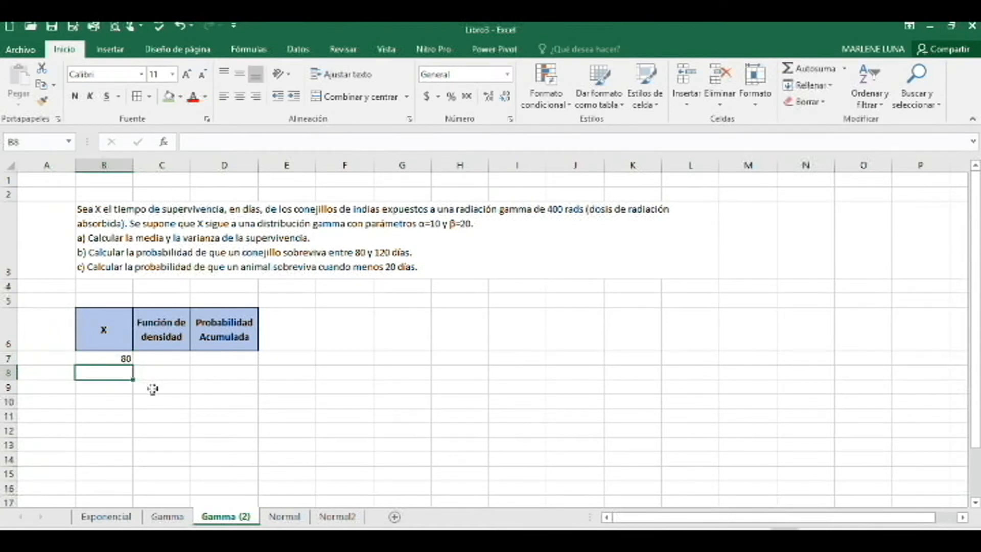
Step: Enter 120 in B8 as the second value of the X column
text(12)
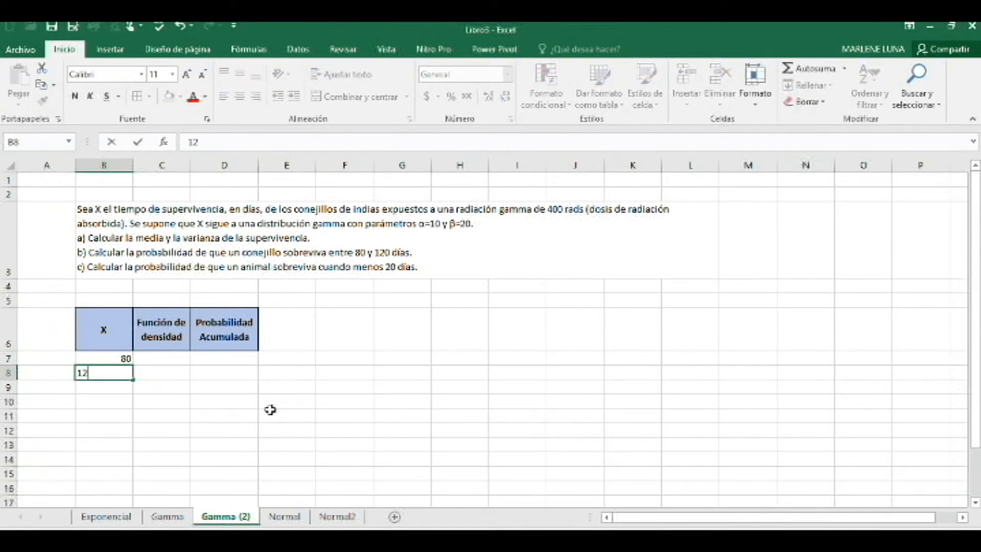
text(0)
key(Return)
click(414, 374)
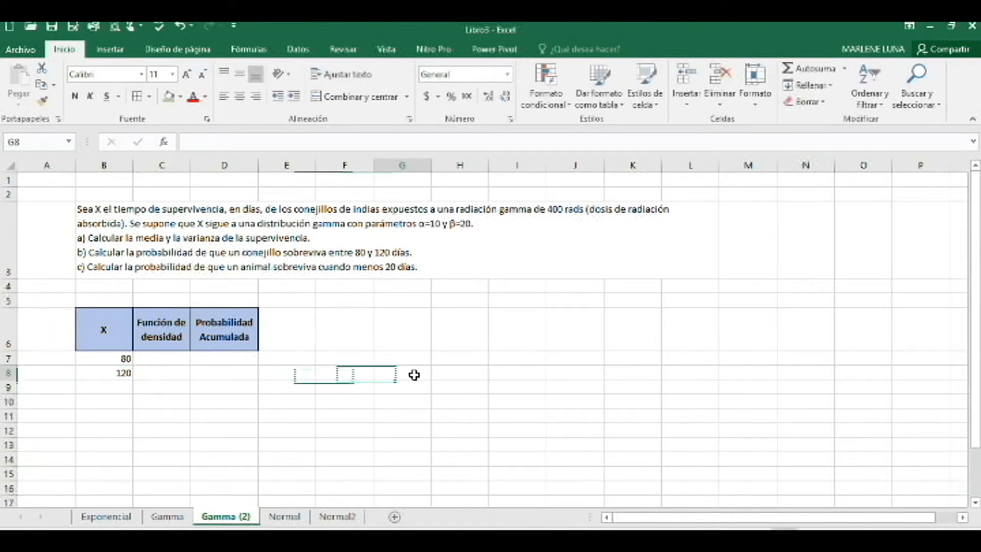
click(337, 361)
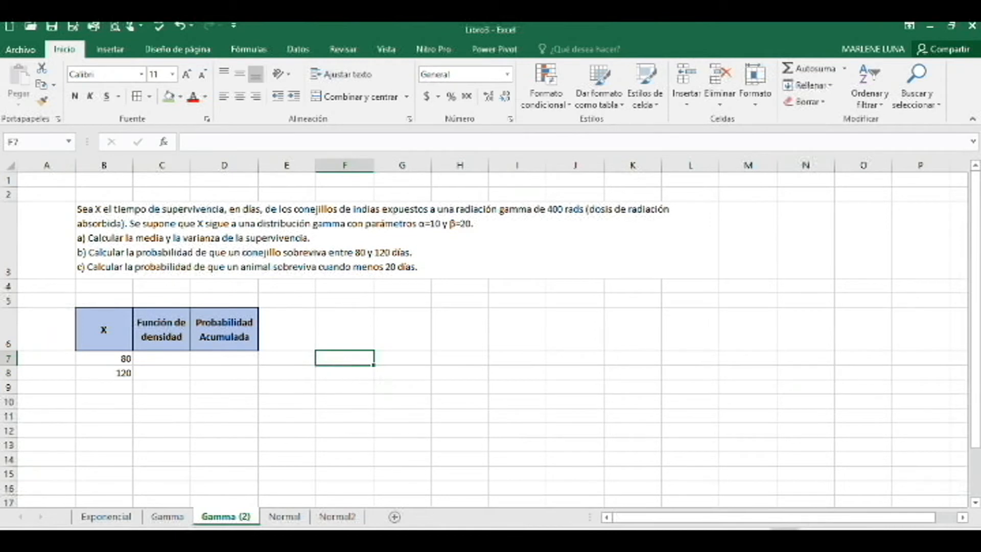
mouse_move(459, 540)
click(497, 316)
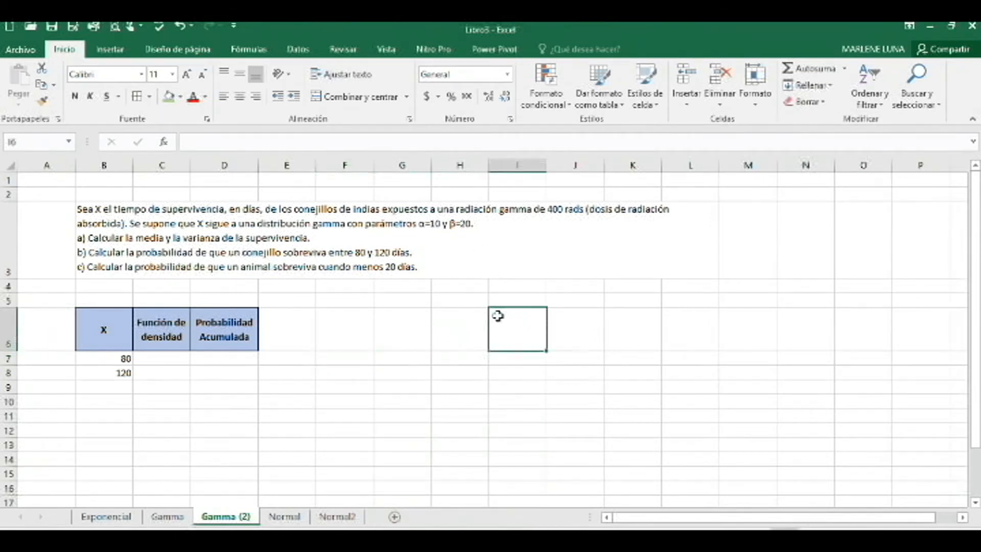
click(307, 332)
mouse_move(459, 536)
click(349, 296)
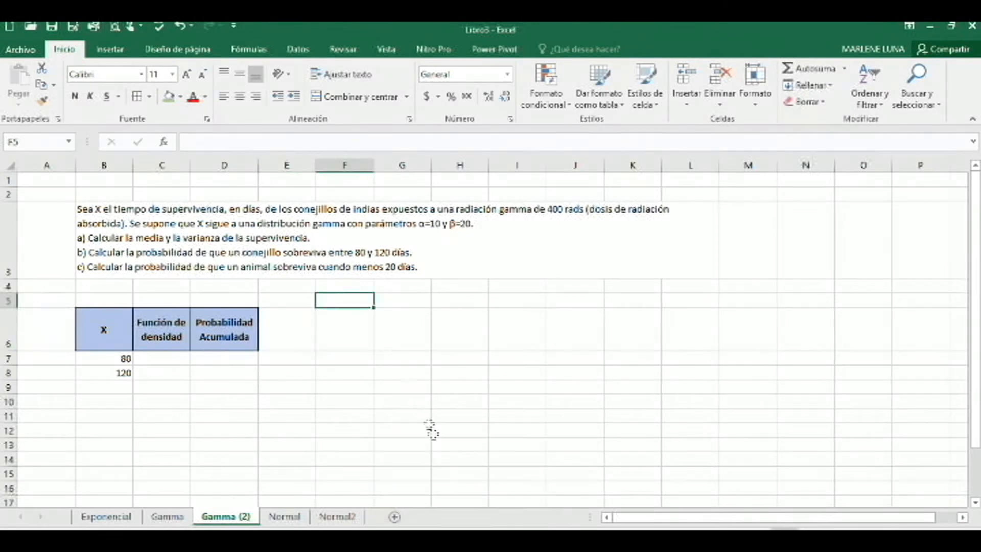
Step: Consult the gamma mean and variance formulas in the Word document and return to the Libro3 workbook in Excel
click(459, 537)
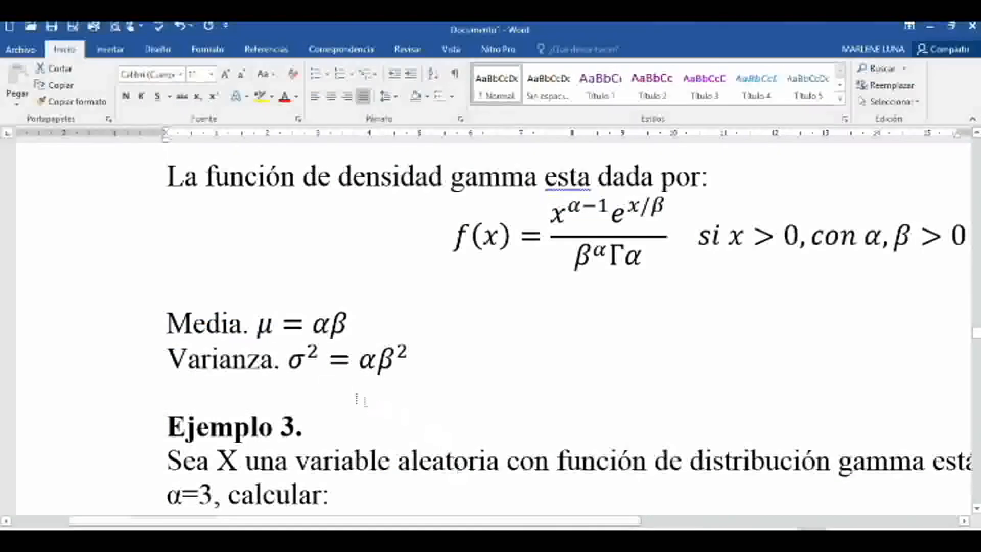
click(287, 332)
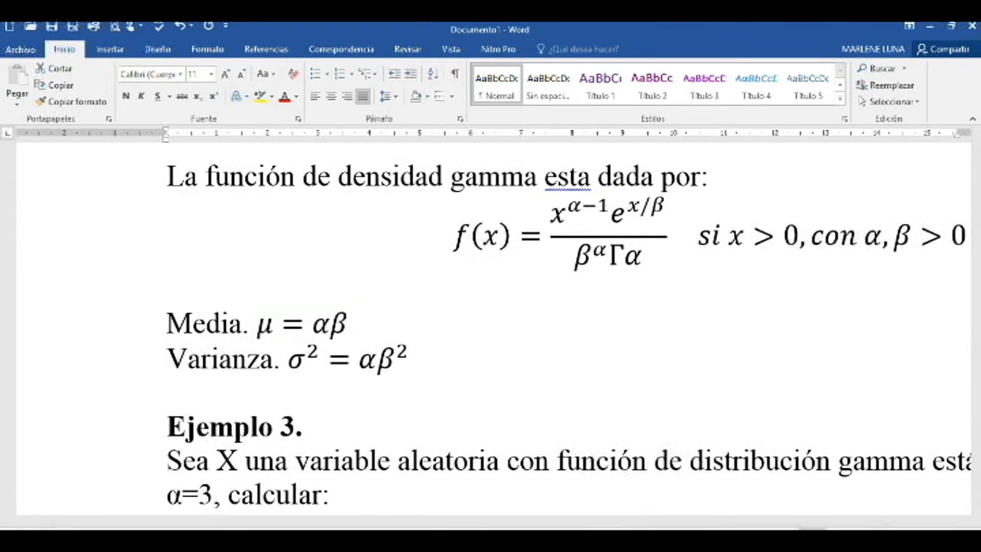
mouse_move(434, 539)
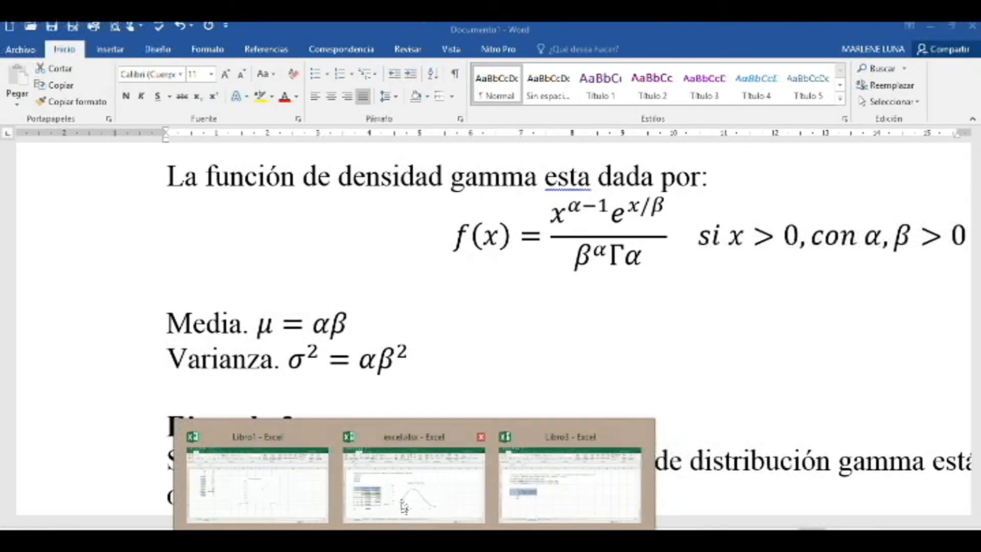
click(565, 468)
Step: Label F8 as a) and G8 as Media, and enter =10*20 in H8 for the mean survival time
click(366, 347)
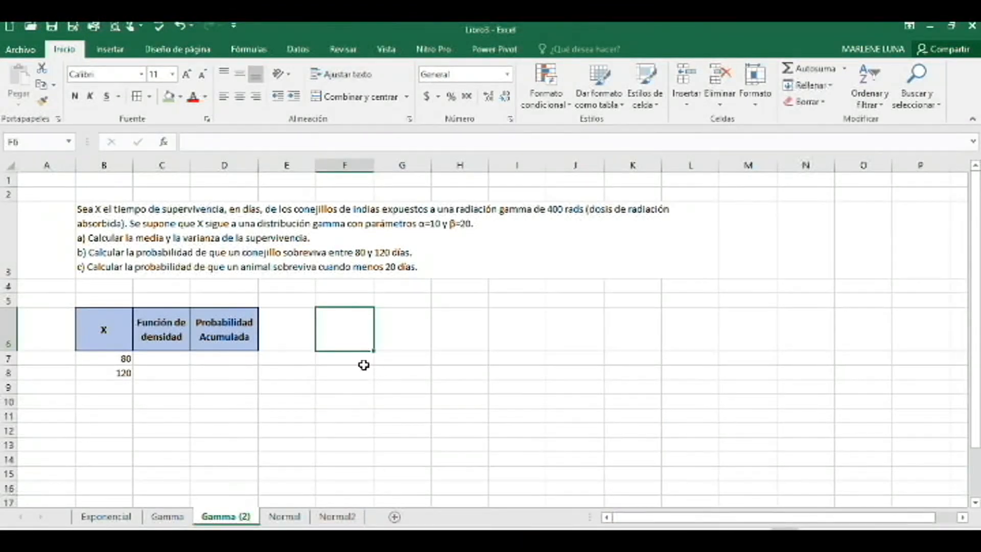
click(363, 372)
text(a))
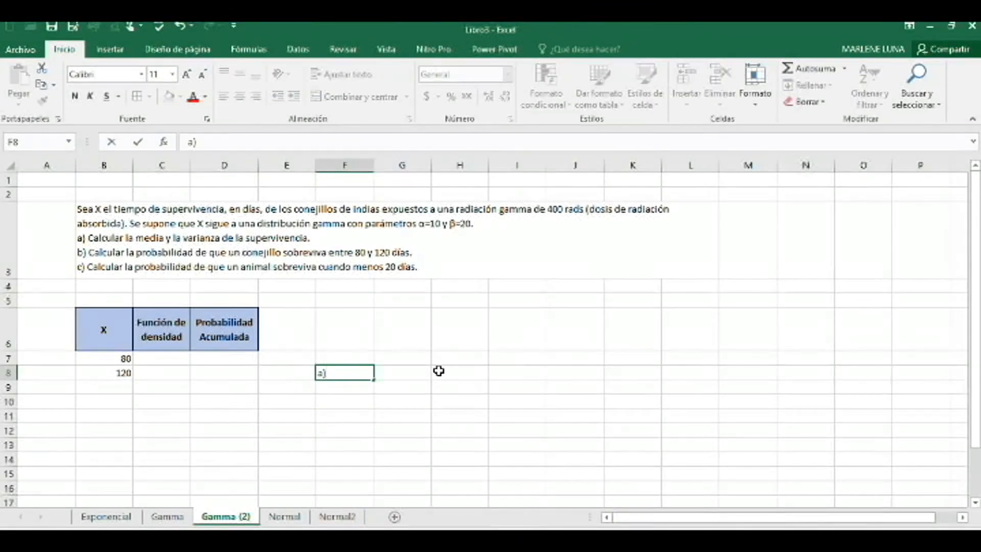
key(Tab)
text(=)
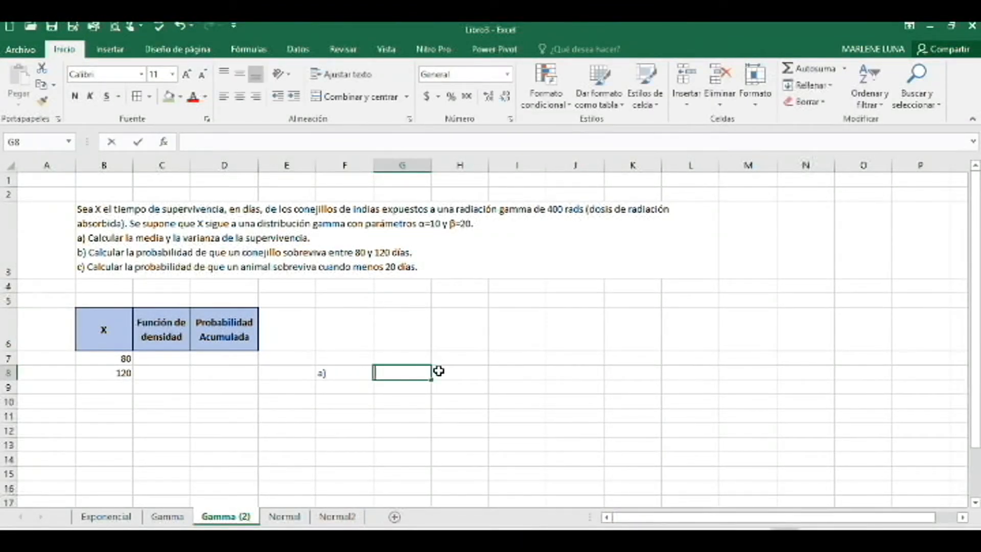
key(BackSpace)
text(Media)
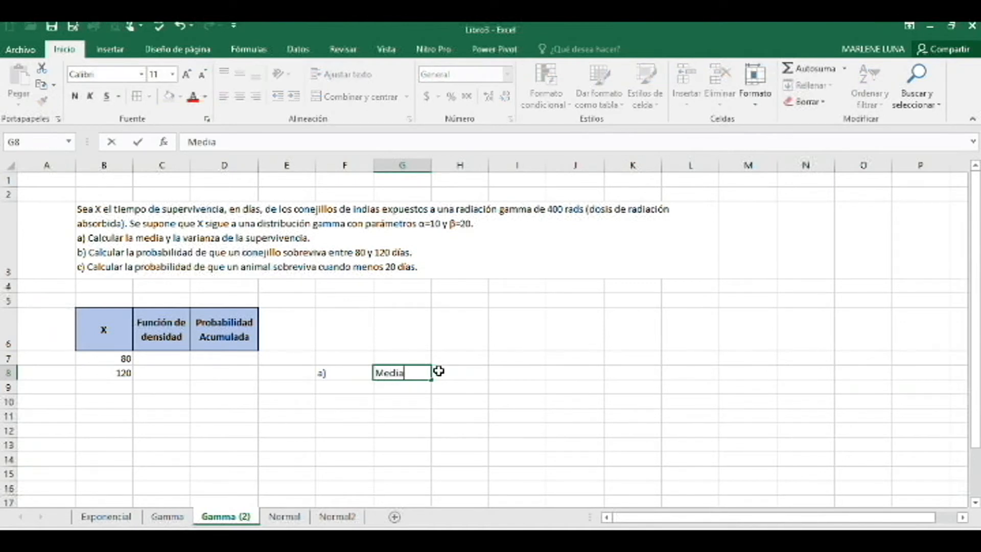
key(ctrl+Return)
click(438, 371)
text(=)
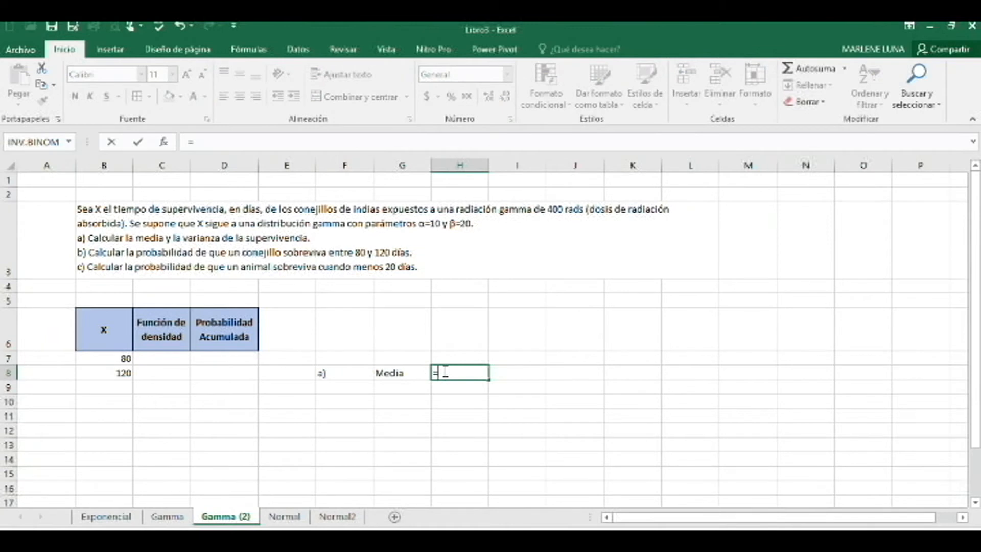
text(10*20)
key(Return)
Step: With G9 selected, check the gamma variance formula in the Word document and switch back to the Libro3 workbook in Excel
key(Left)
key(Left)
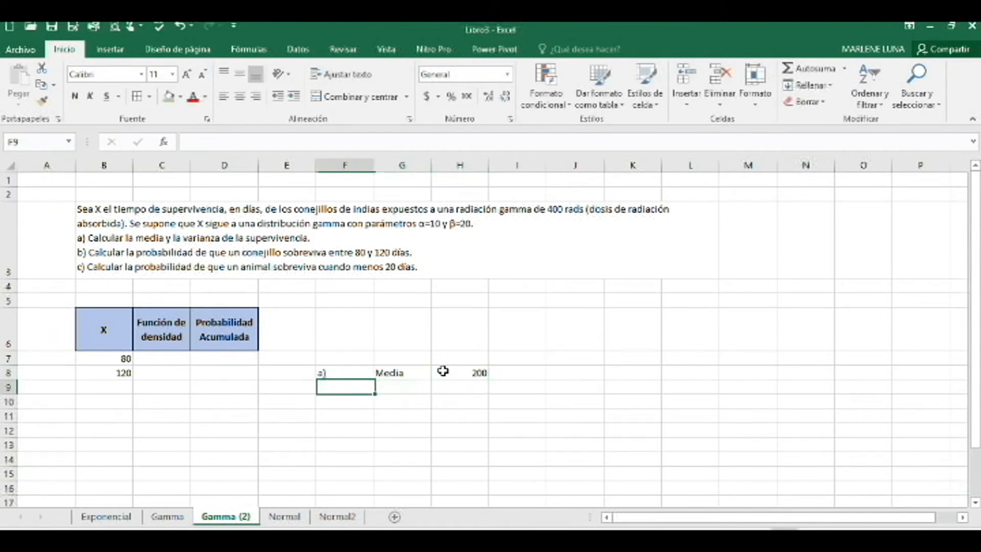
key(Right)
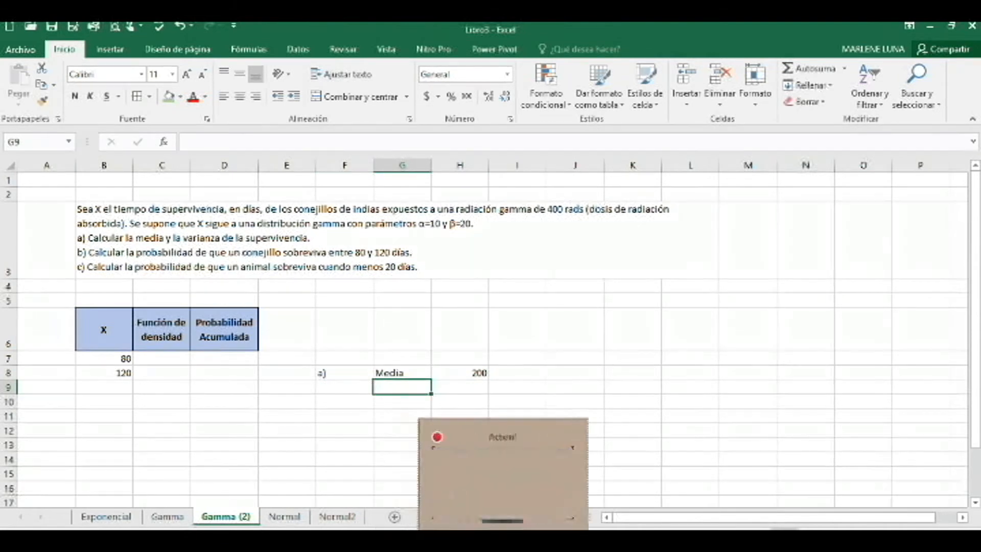
mouse_move(455, 535)
click(465, 498)
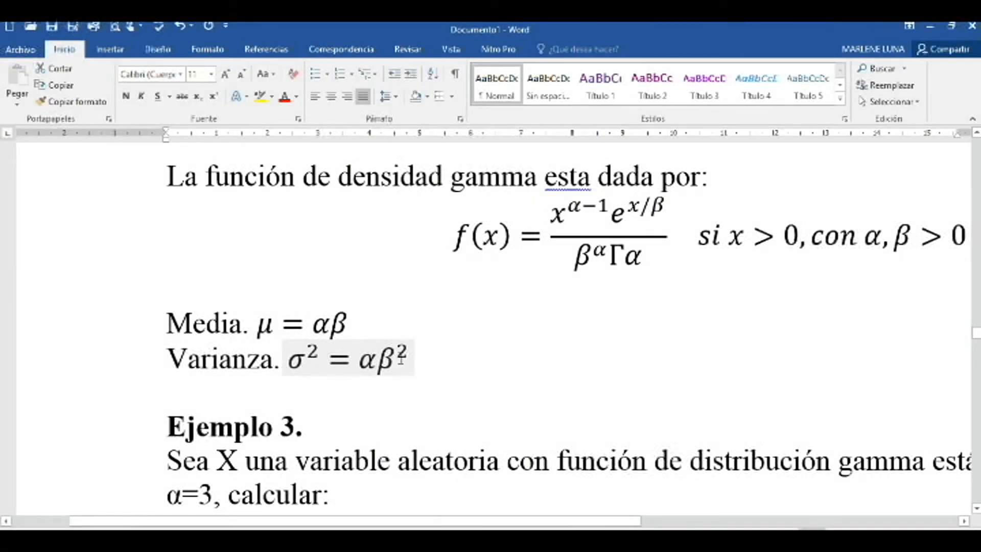
mouse_move(459, 537)
mouse_move(490, 536)
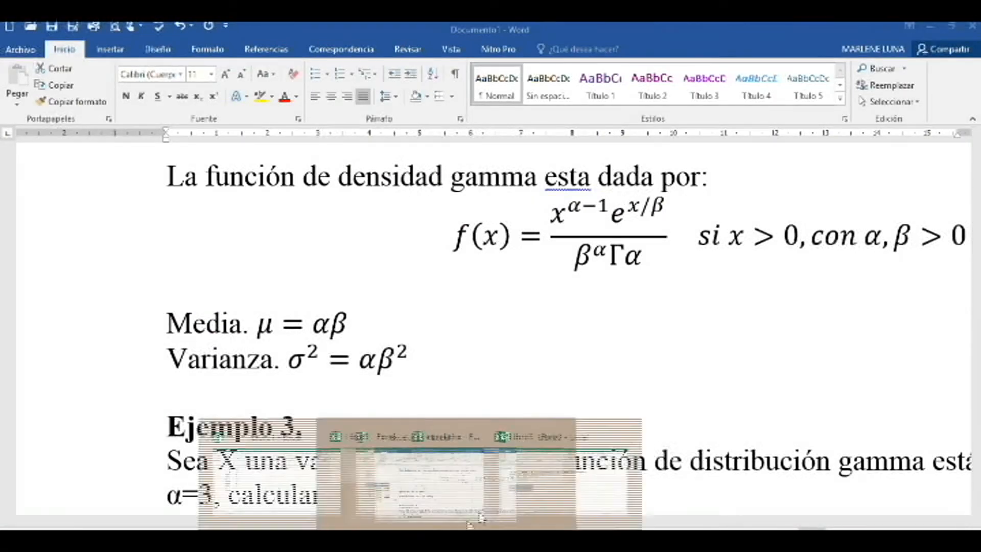
click(558, 480)
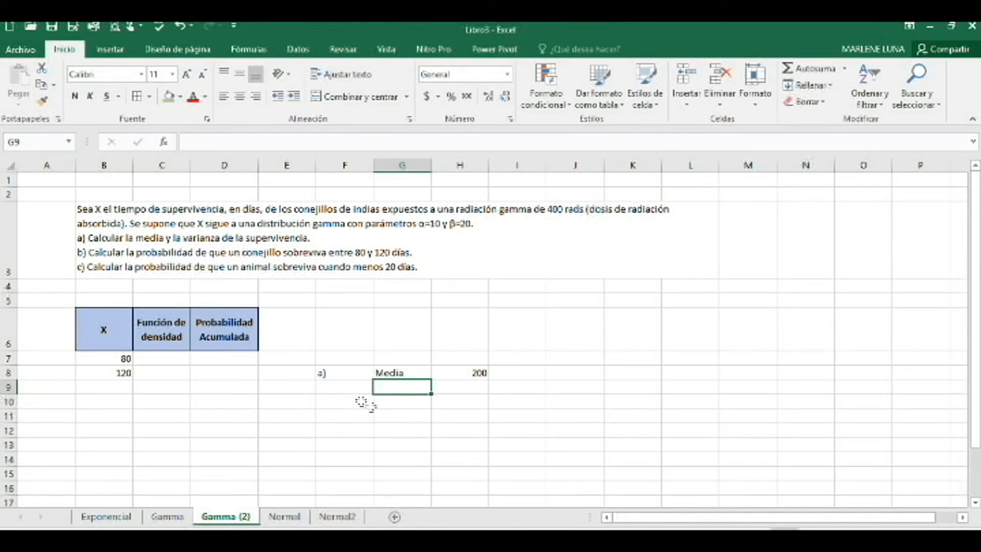
Step: Label G9 as Varianza and enter =(10*(20*20)) in H9 for the variance of the survival time
text(Varianza)
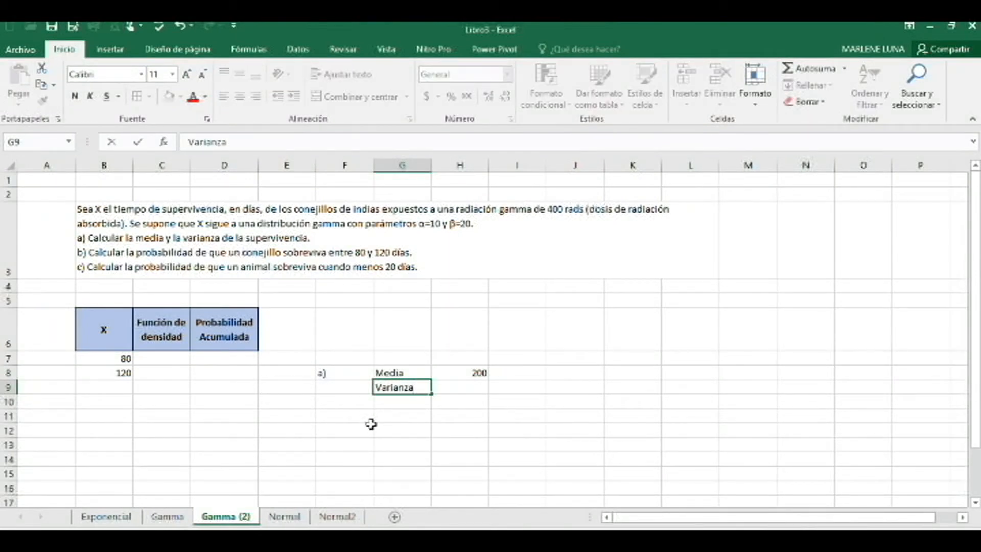
key(Tab)
text(=()
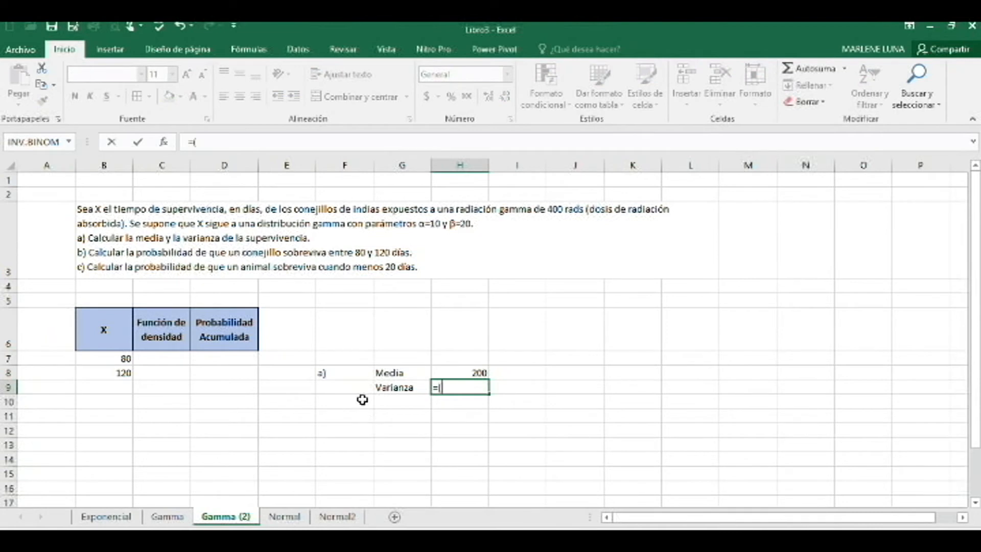
text(10*(20*20)))
key(Return)
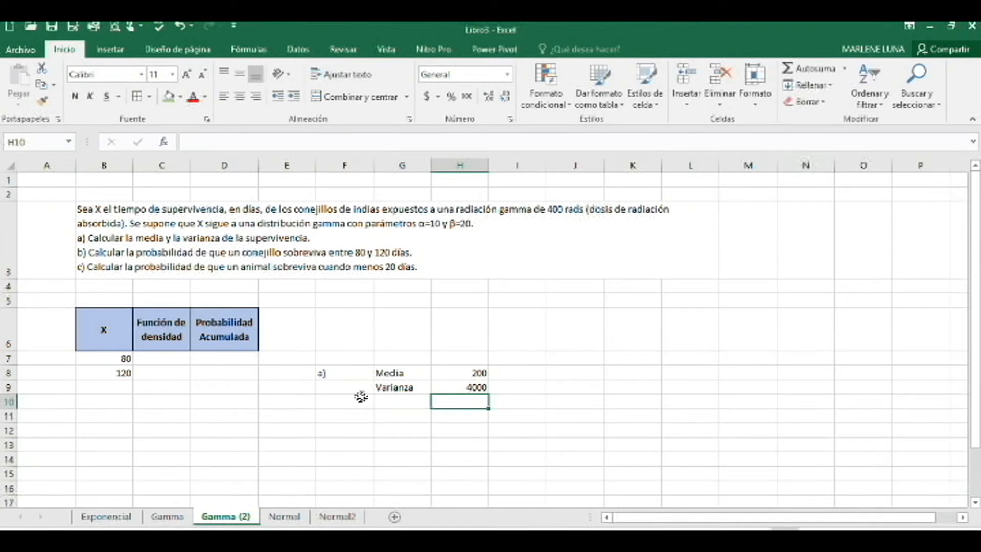
click(337, 416)
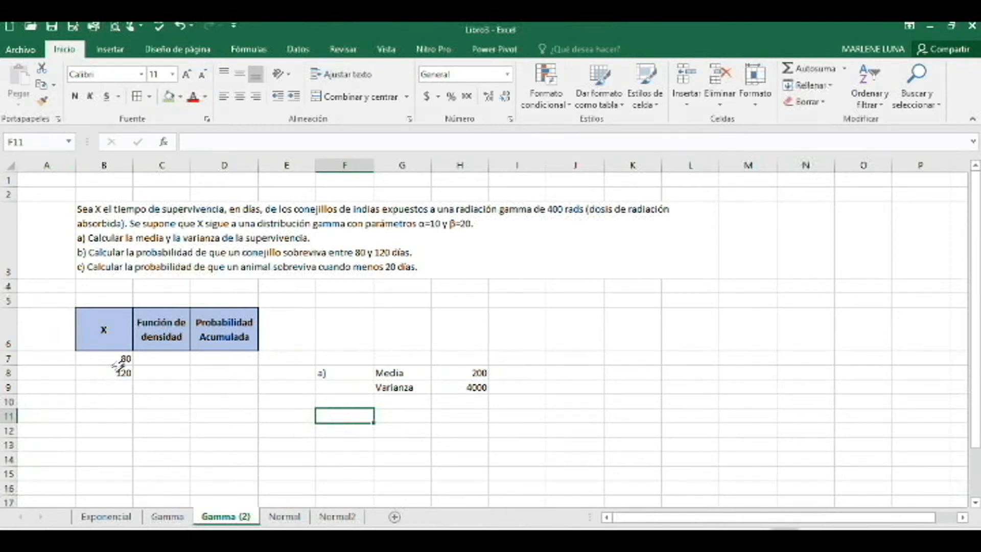
click(122, 362)
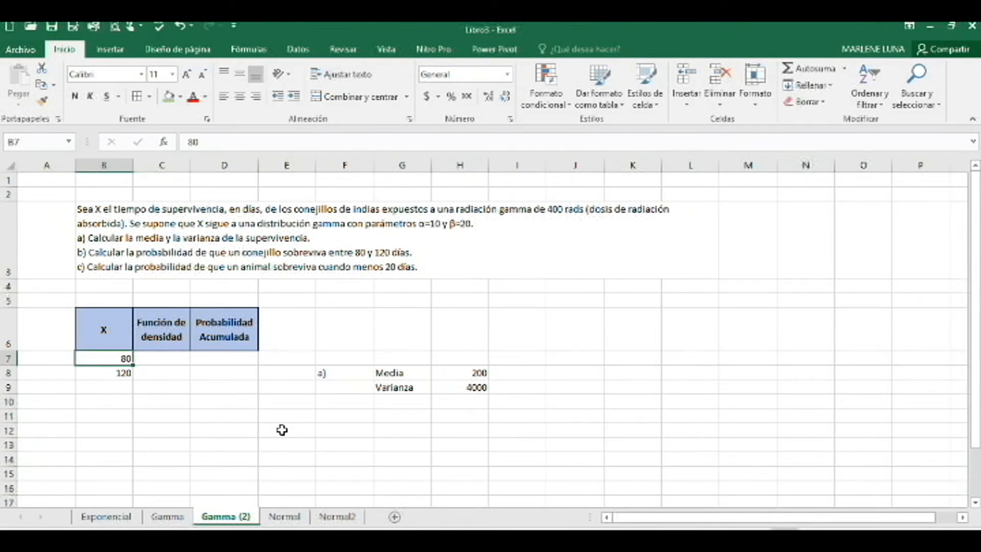
text(20)
key(Return)
key(Up)
text(80)
key(Tab)
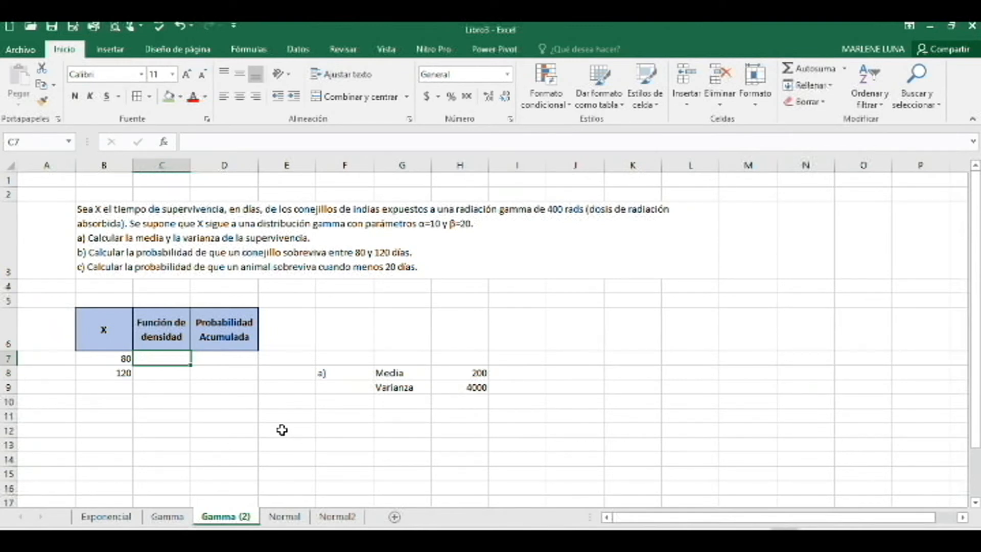
Step: Enter =DISTR.GAMMA.N(B7,10,20,FALSO) in C7 for the density at the first X value
text(=dis)
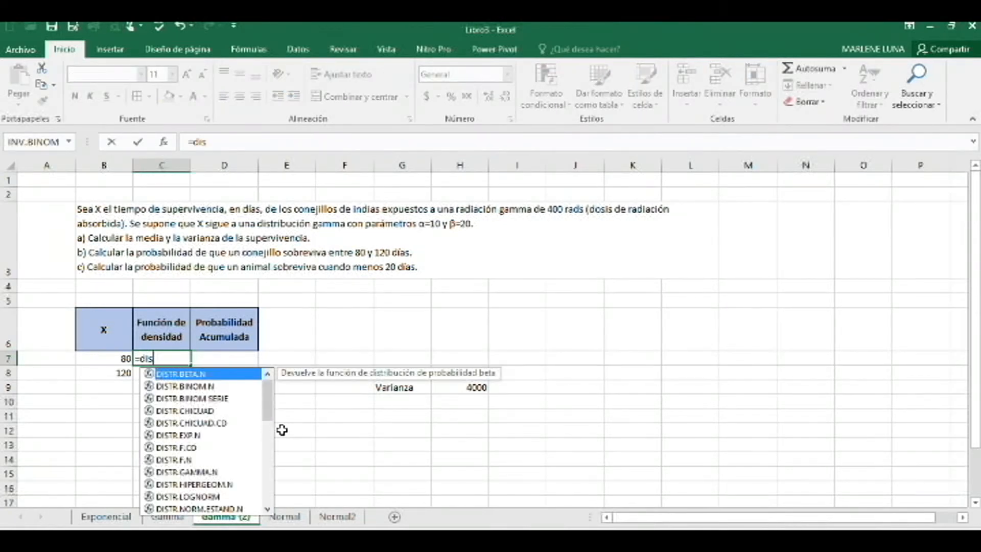
text(tr)
click(207, 473)
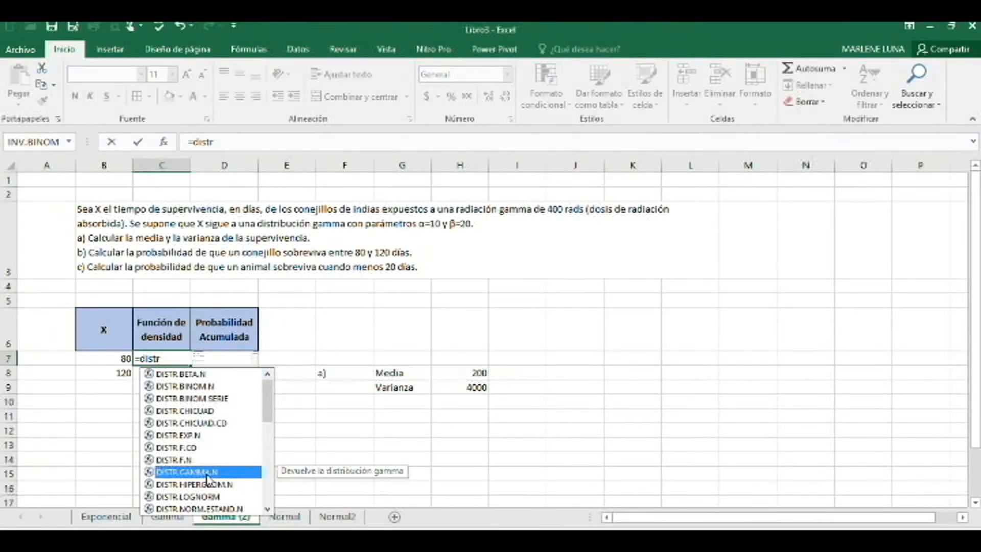
double_click(208, 473)
click(112, 357)
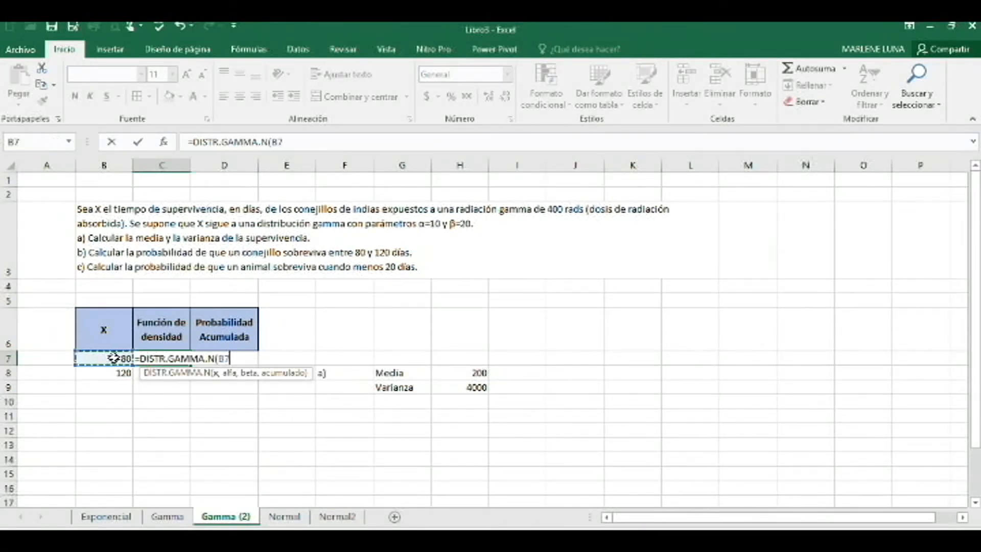
text(,10,20)
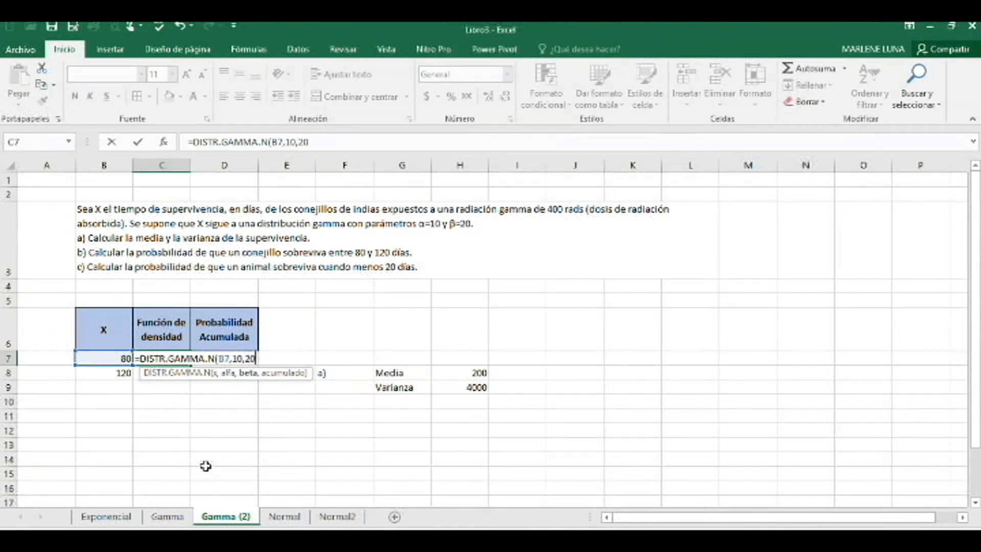
text(,)
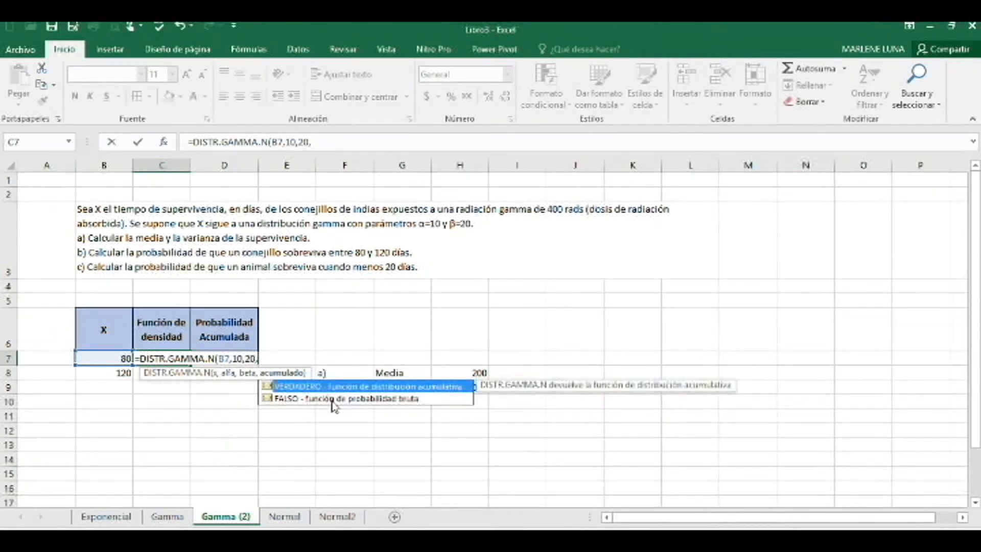
double_click(332, 399)
text())
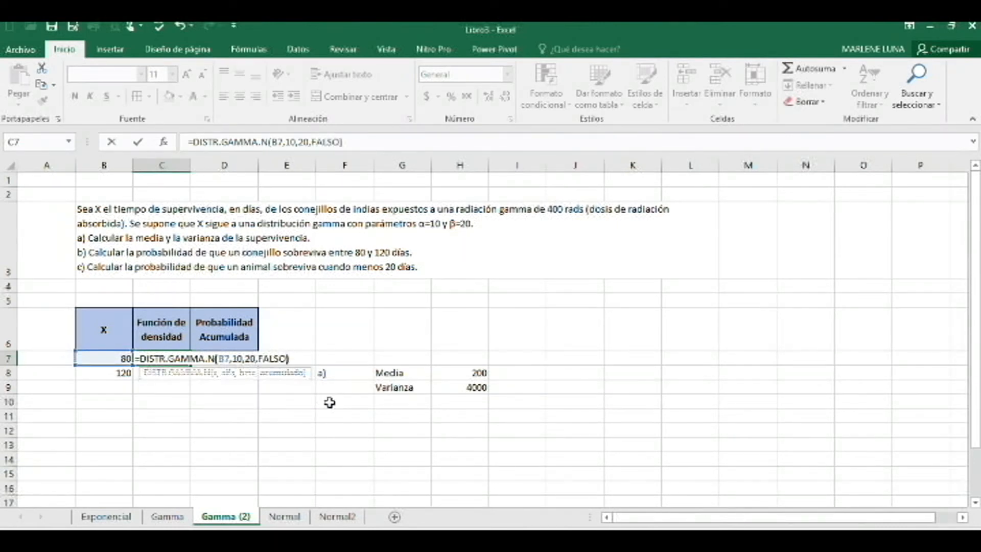
key(Return)
Step: Enter =DISTR.GAMMA.N(B7,10,20,VERDADERO) in D7 for the cumulative probability at the first X value
click(205, 358)
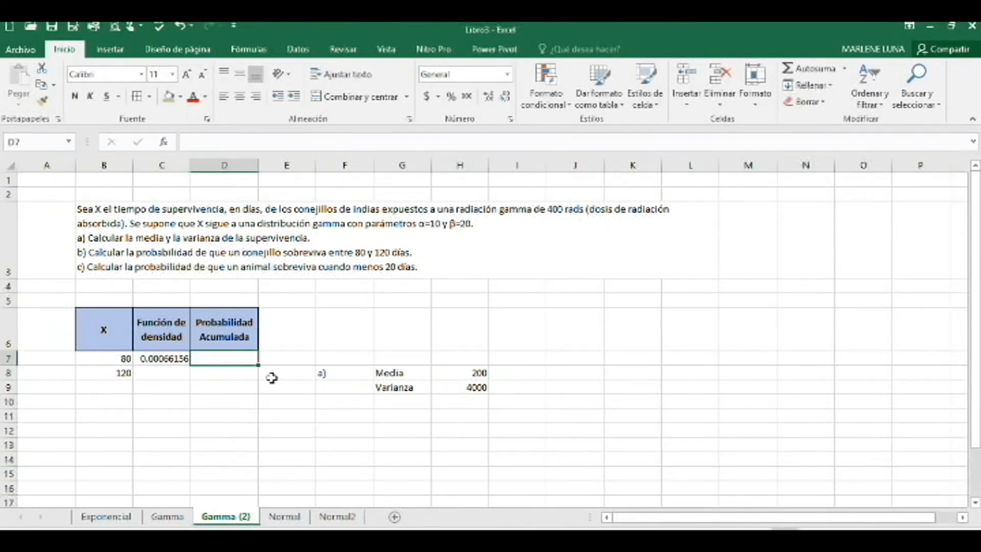
text(=)
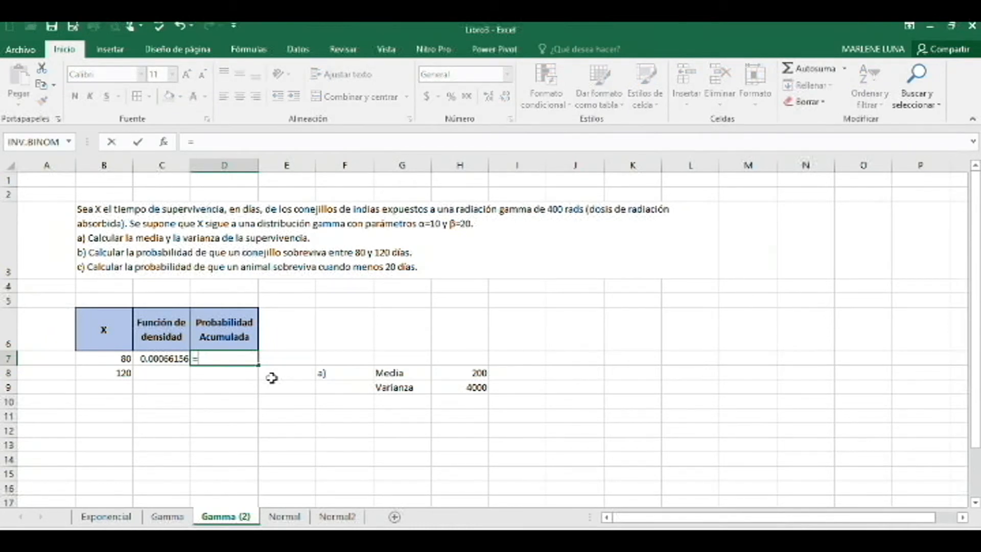
text(distr.)
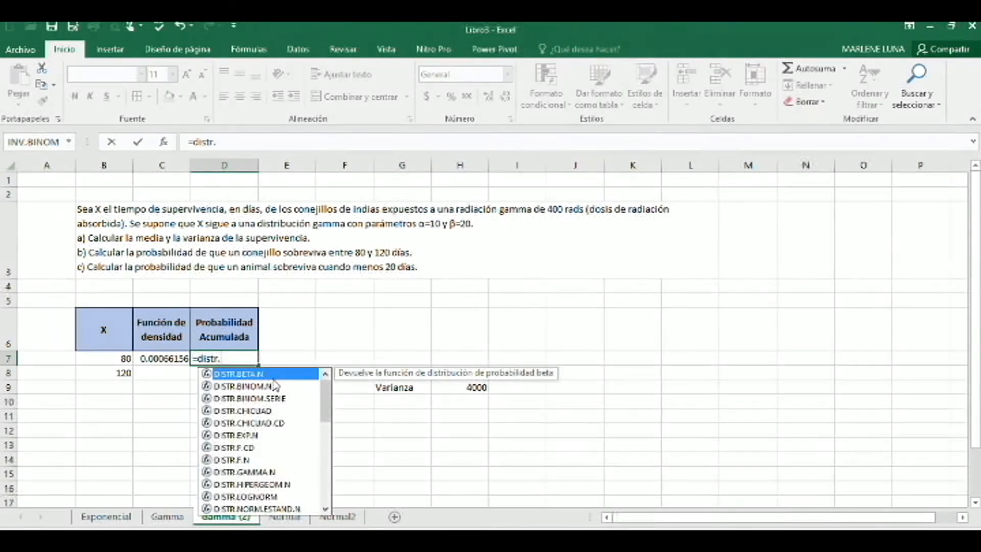
double_click(257, 472)
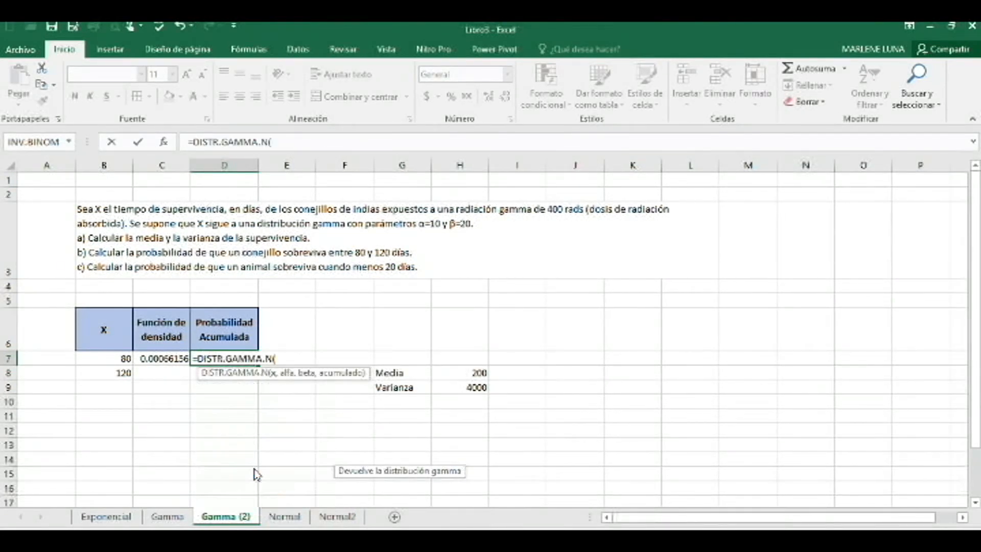
click(123, 359)
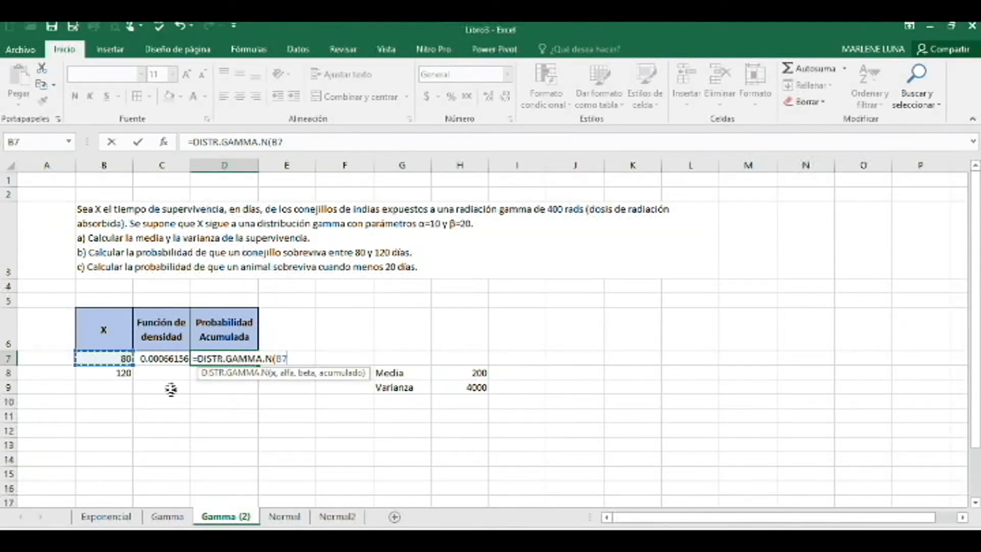
text(,)
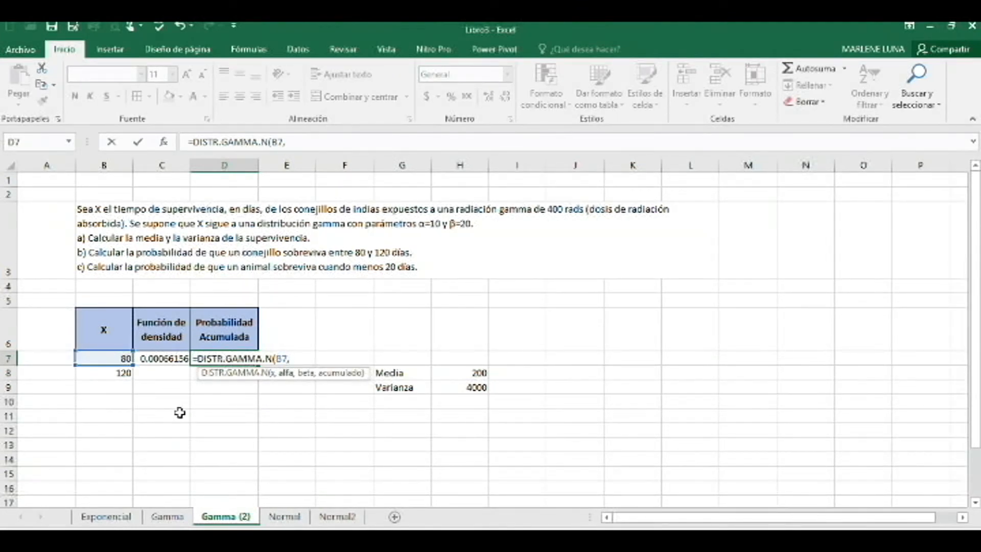
text(10,20,v)
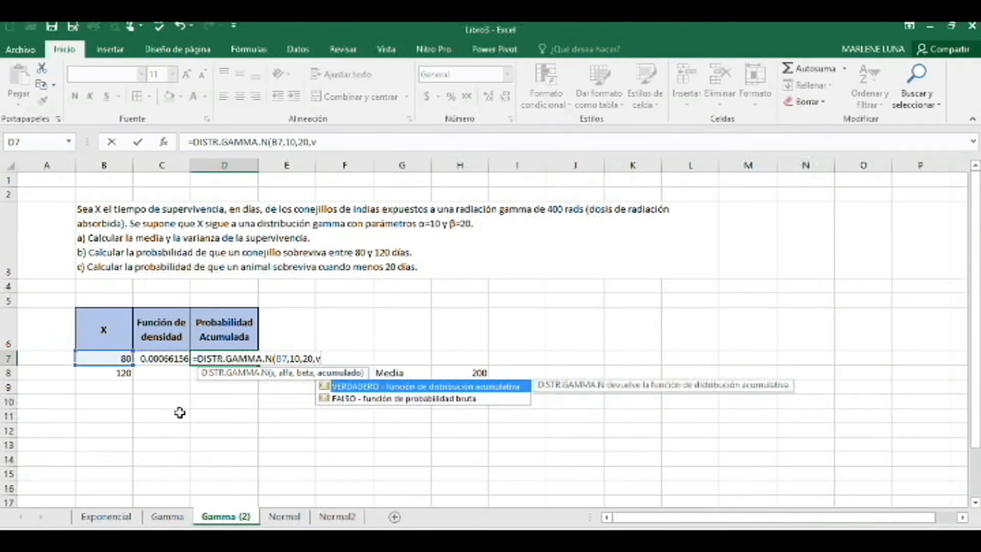
double_click(352, 386)
text())
key(Return)
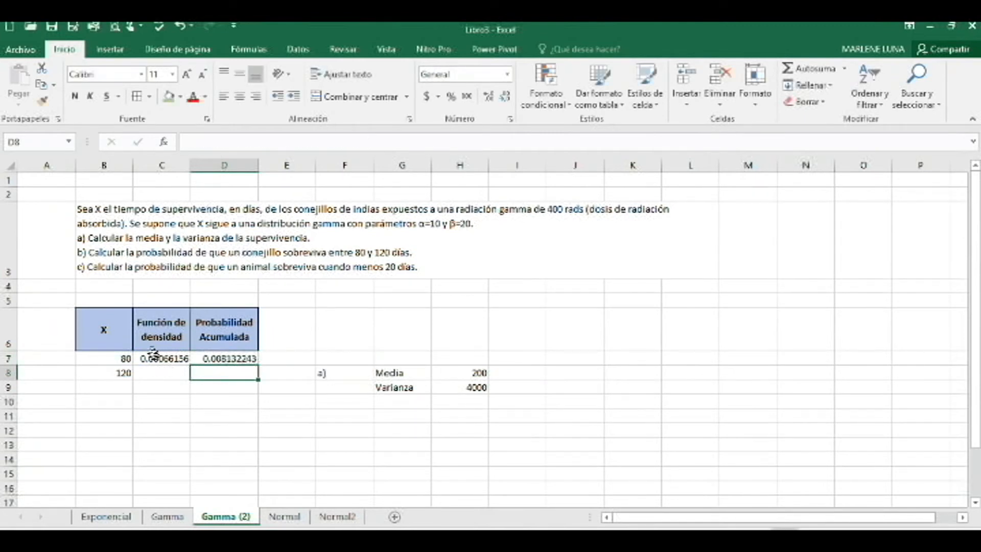
Step: Fill the C7:D7 formulas down to row 8 and display C7:D8 with four decimal places
drag(162, 360, 258, 376)
click(221, 414)
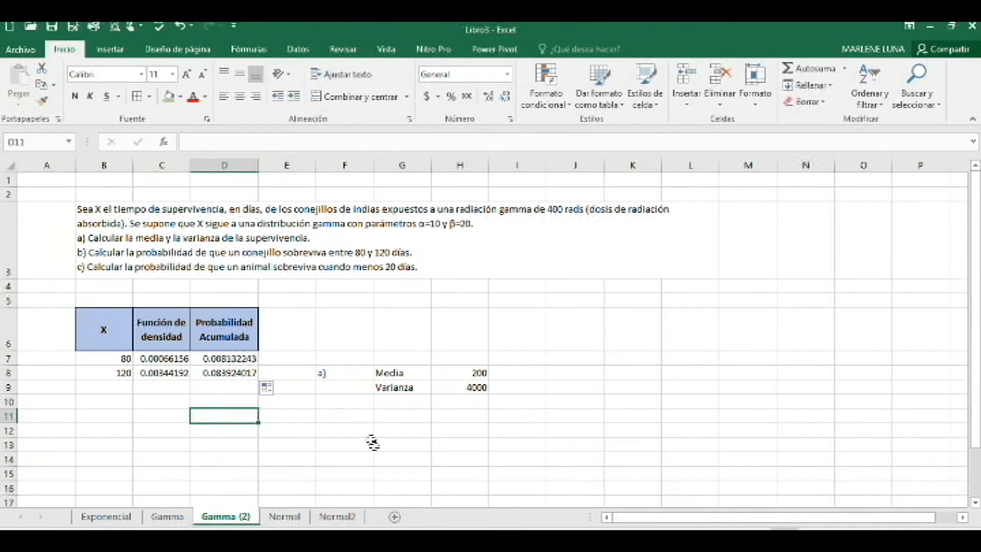
drag(246, 372, 184, 358)
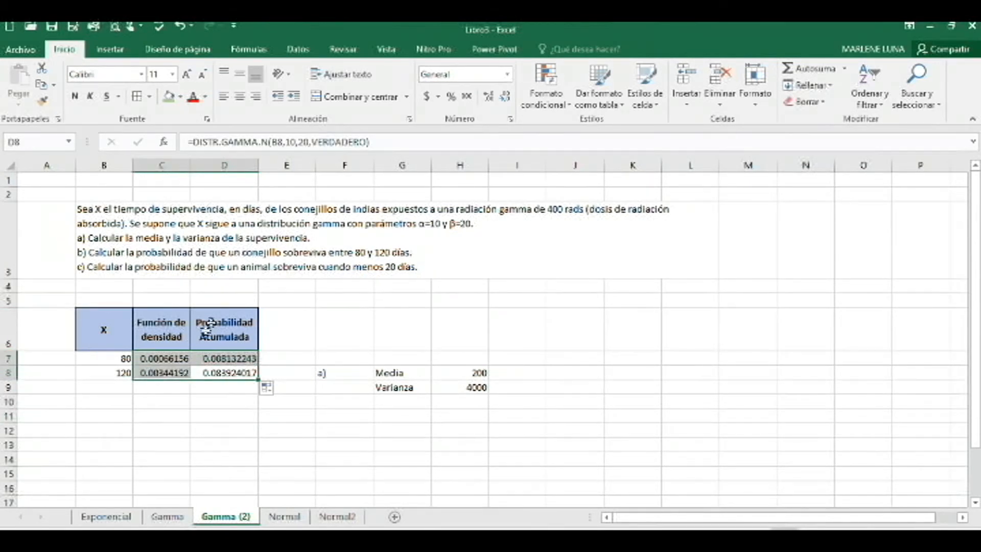
click(504, 96)
click(505, 96)
click(505, 96)
click(505, 96)
click(505, 96)
click(636, 340)
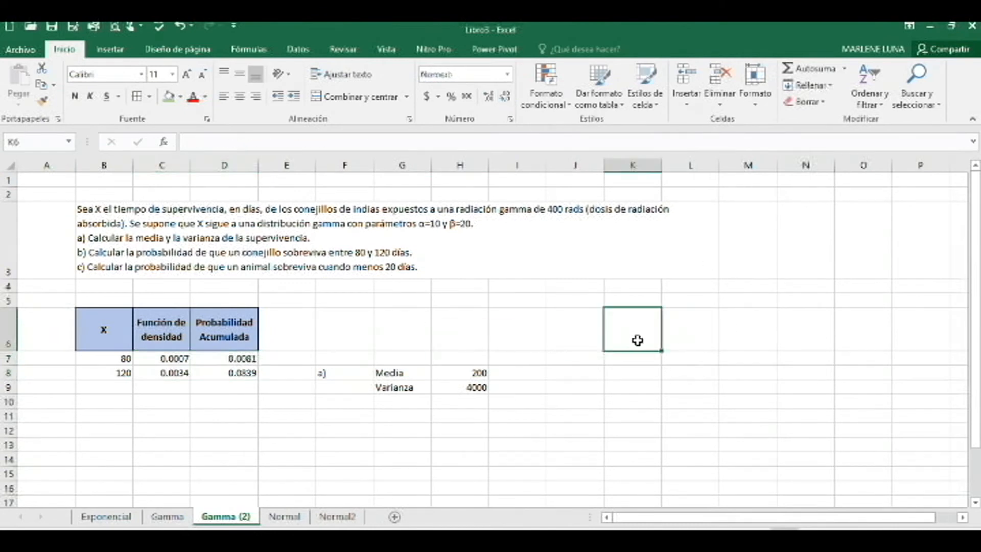
Step: Label F11 as b) and enter =D8-D7 in G11 for the probability of surviving between 80 and 120 days
click(361, 414)
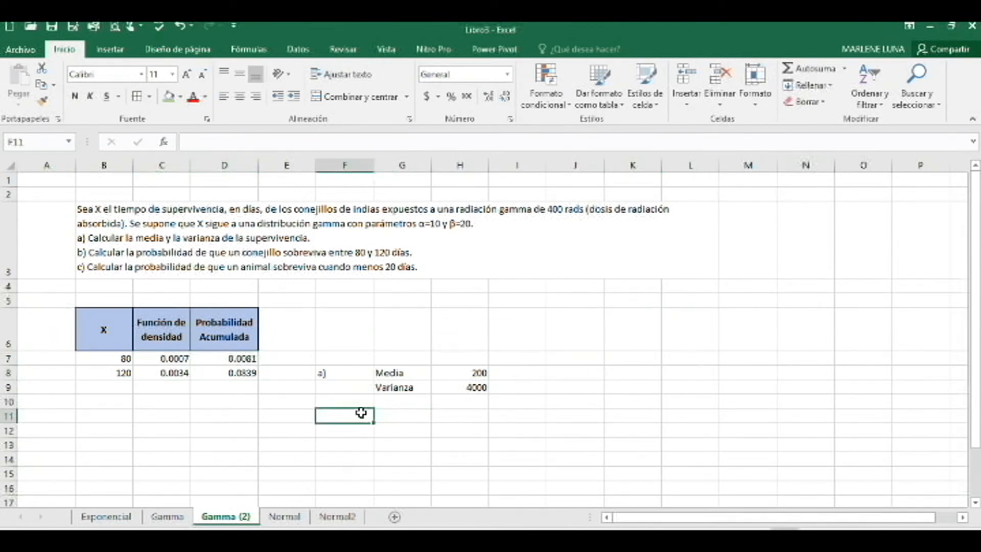
text(b))
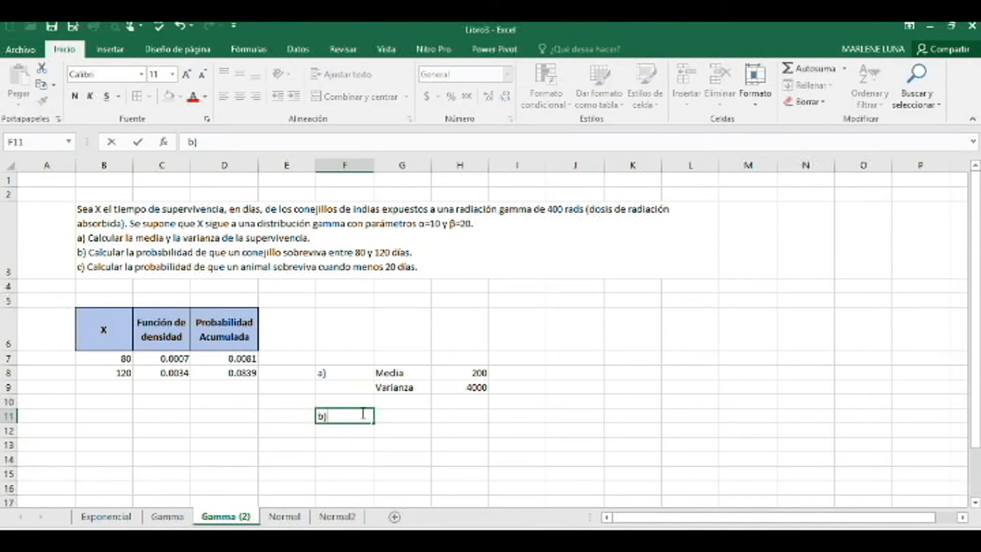
key(Tab)
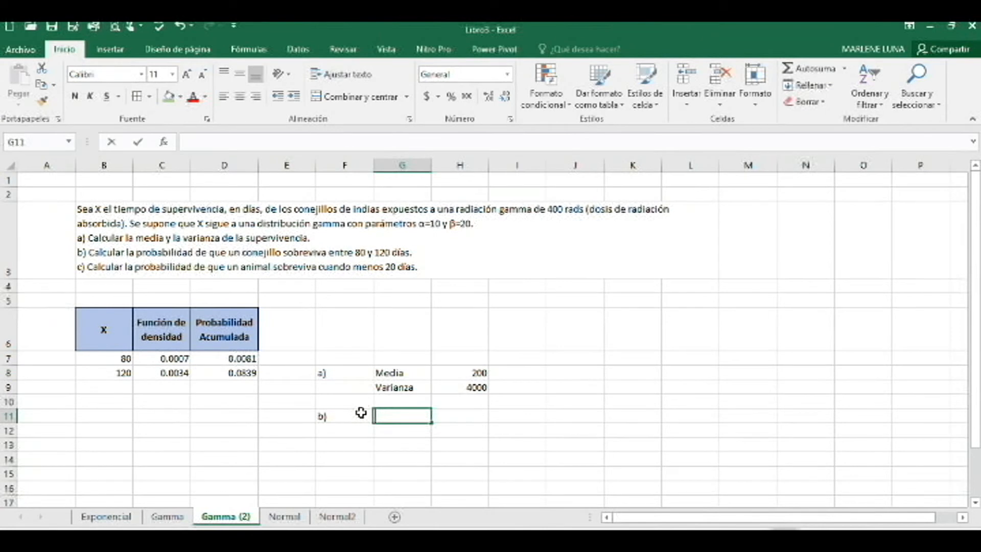
text(=)
click(218, 371)
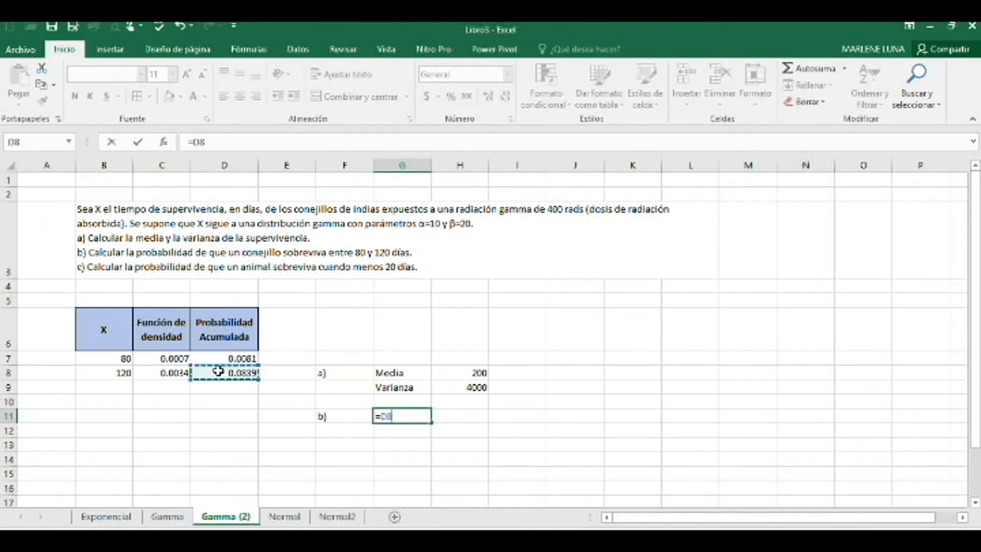
text(-)
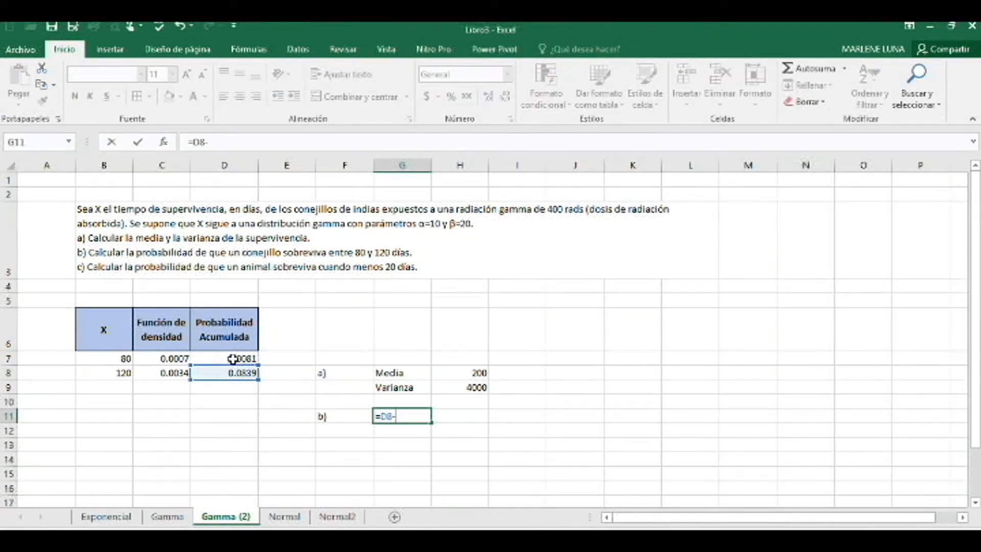
click(233, 359)
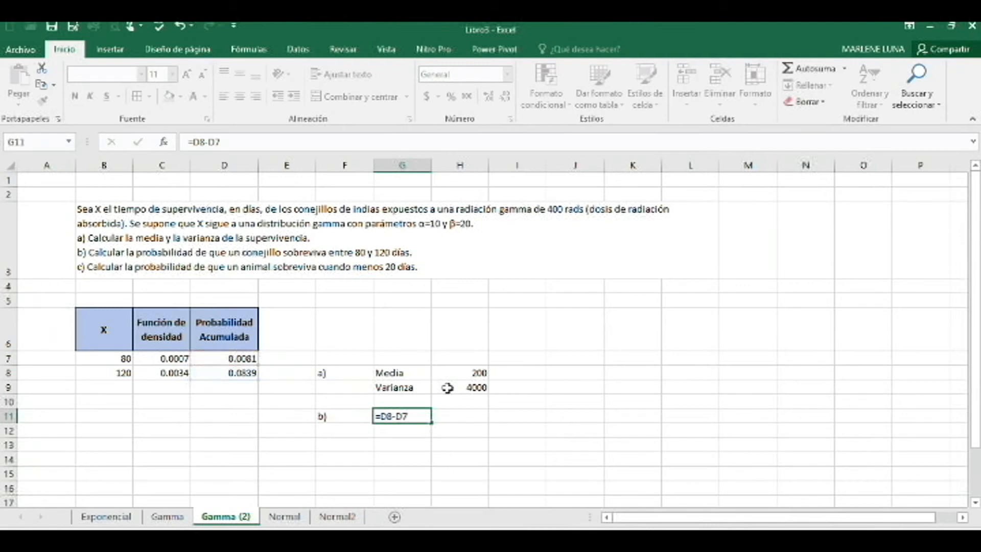
key(Return)
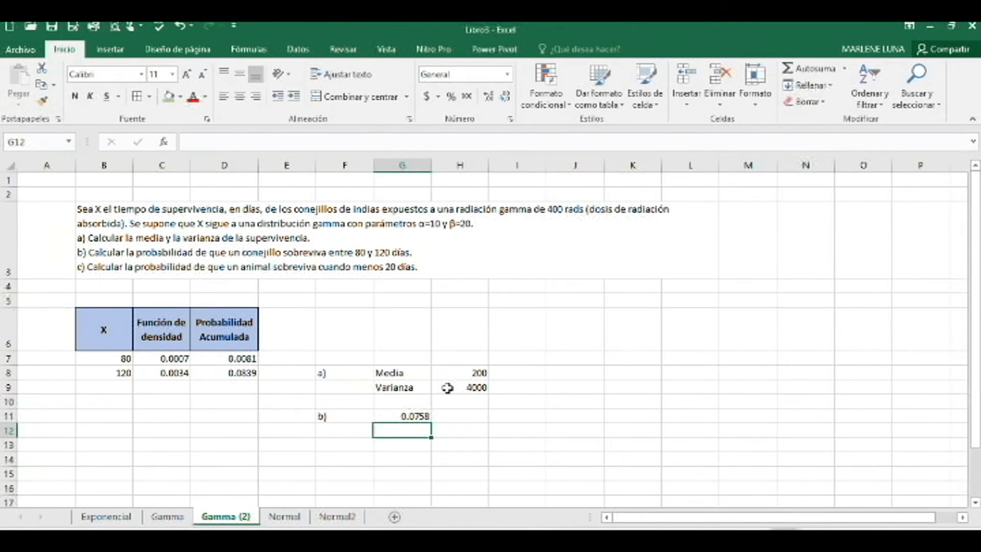
Step: Label F13 as c) for the third answer, leaving G13 selected
key(Left)
key(Down)
text(c))
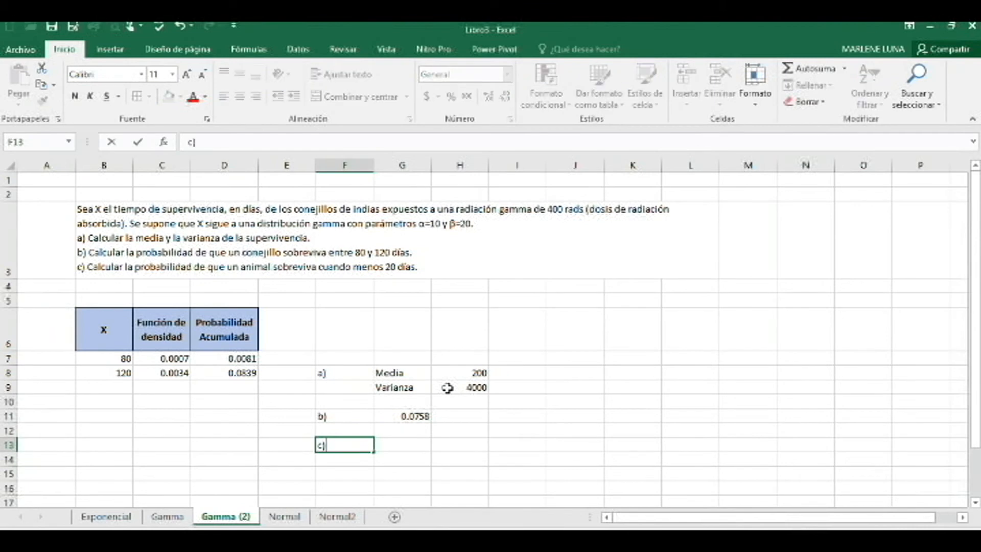
key(Tab)
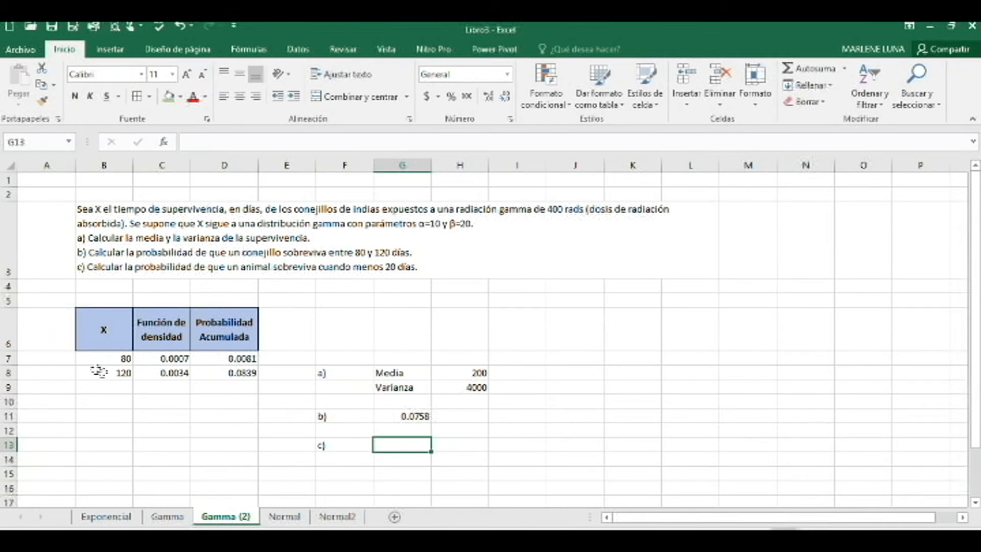
Step: Extend the X, density and cumulative probability values of row 8 down through row 10
click(122, 373)
drag(244, 391, 246, 412)
click(182, 429)
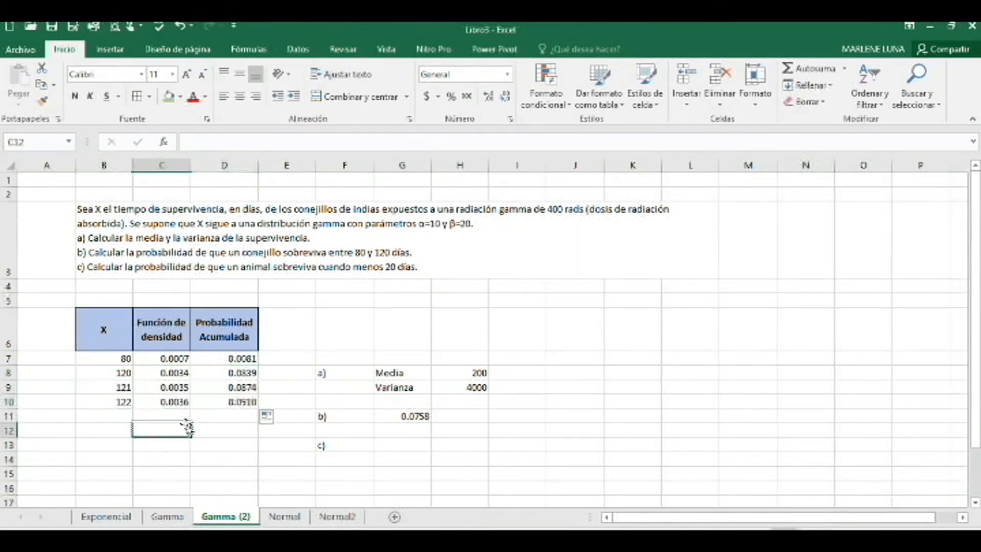
Step: Clear the X value in B9 and set the X value in B10 to 20
click(128, 390)
key(Delete)
click(110, 402)
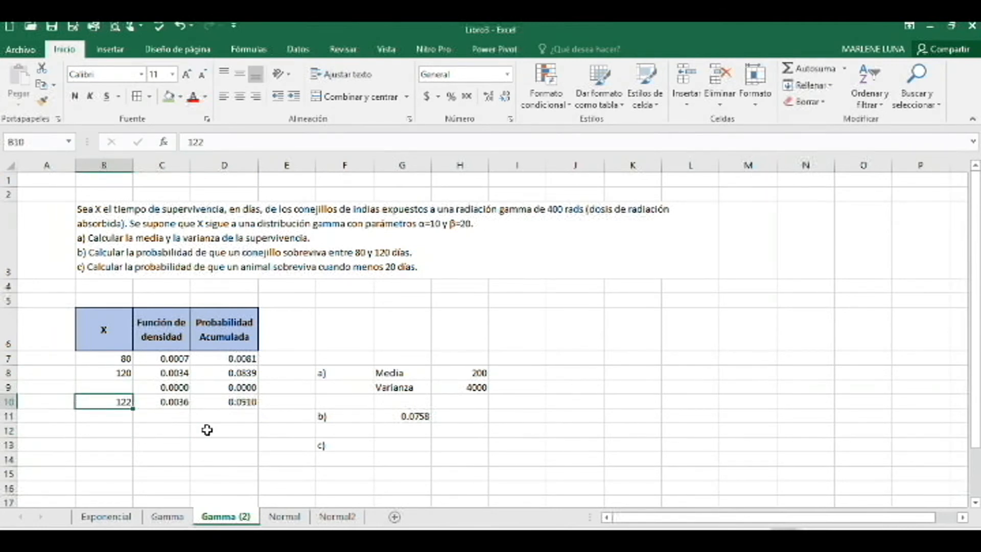
text(20)
key(Return)
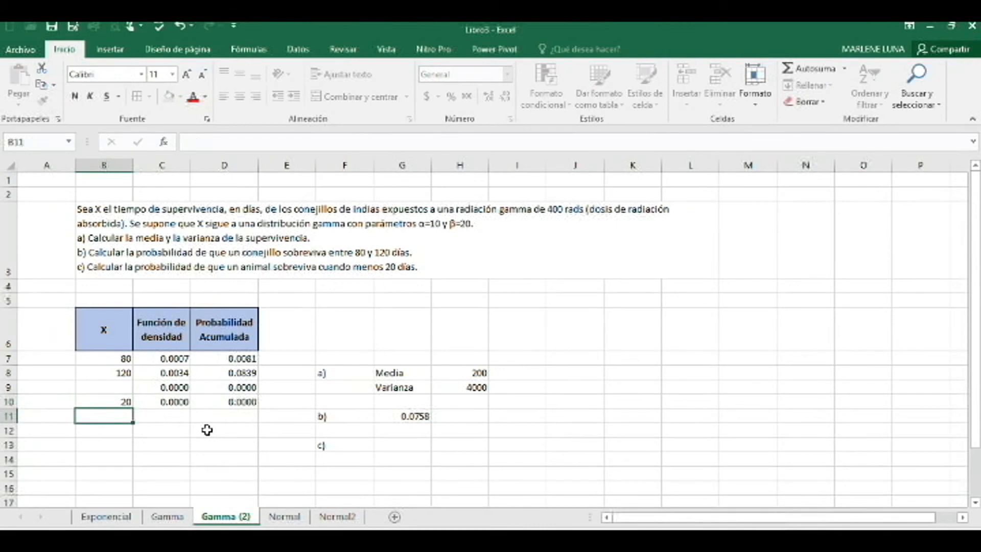
Step: Enter 0 in G13 as the answer to part c)
key(Down)
key(Down)
key(Right)
key(Right)
key(Right)
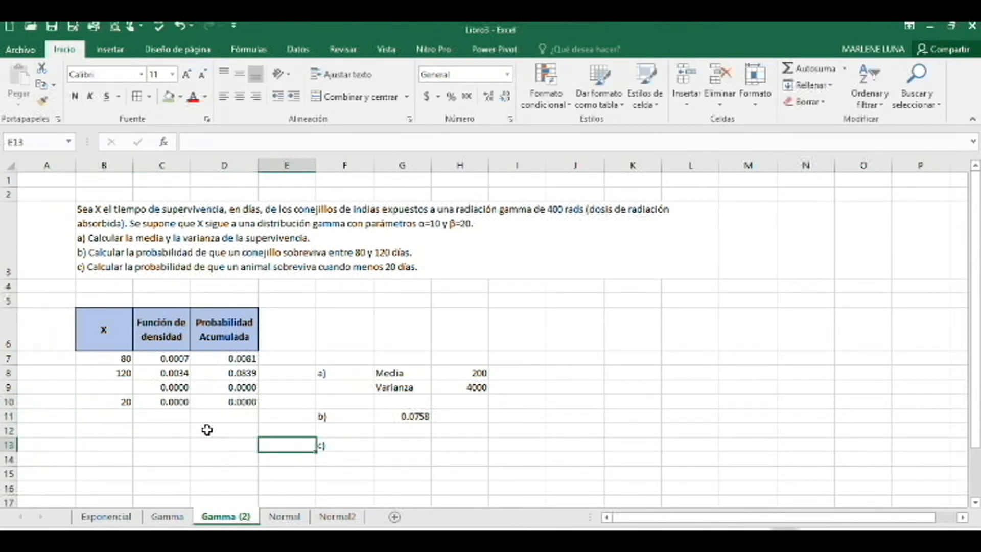
key(Right)
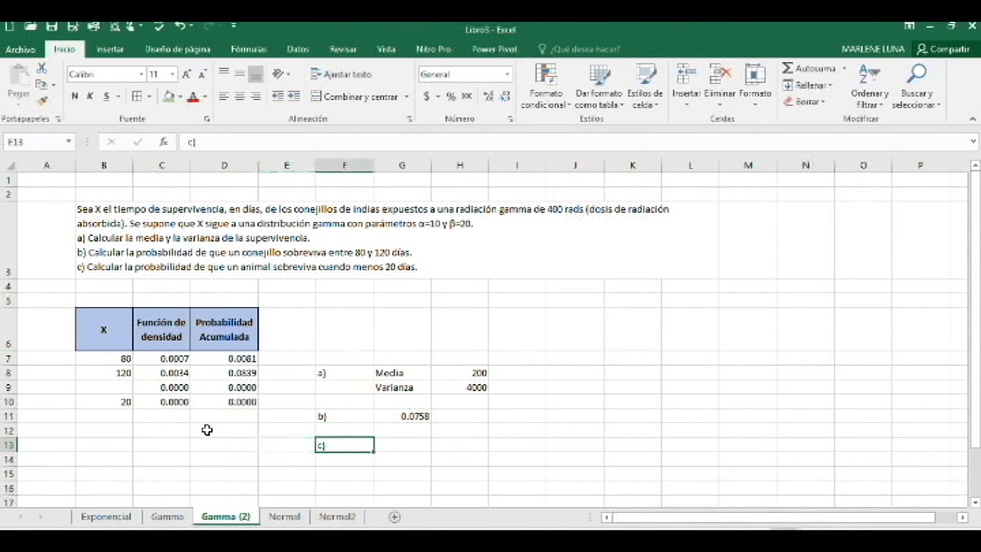
key(Right)
text(0)
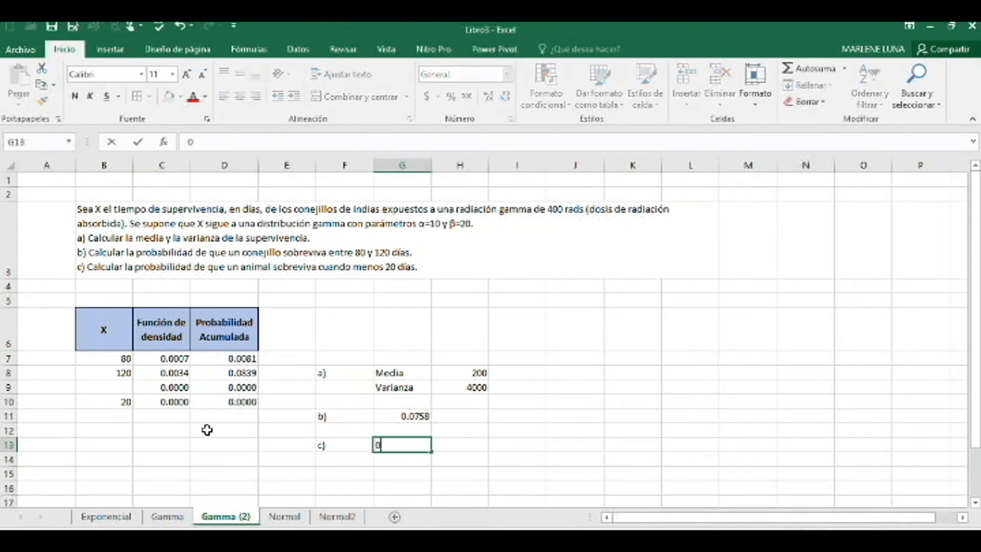
click(517, 329)
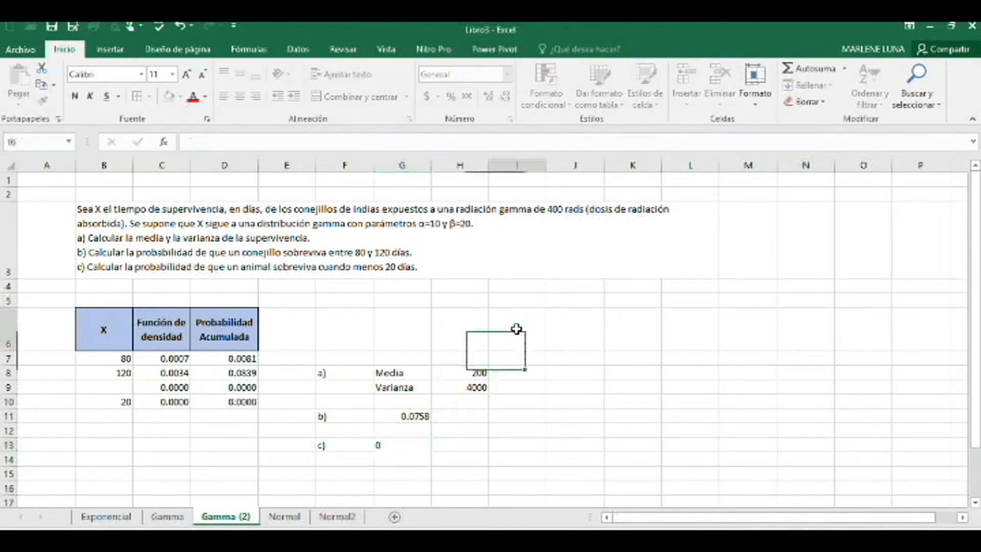
click(606, 416)
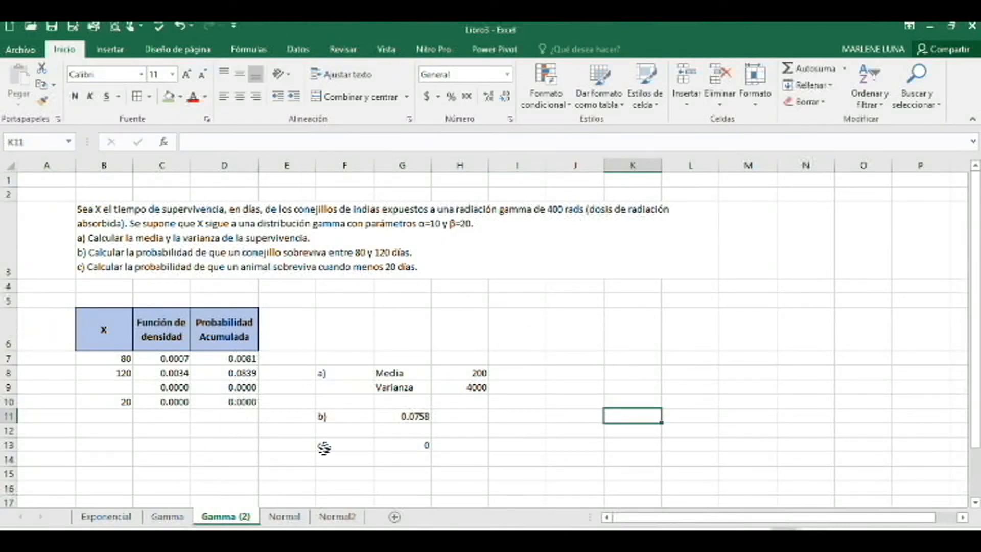
click(276, 473)
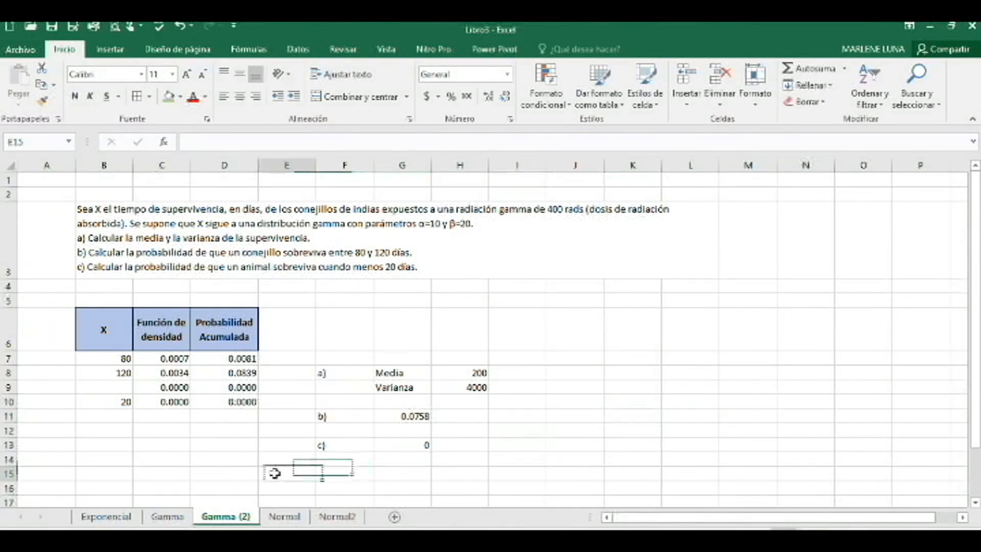
Step: On the Normal sheet, label A7 as a) and enter 2 as the X value in B7
click(295, 518)
click(176, 398)
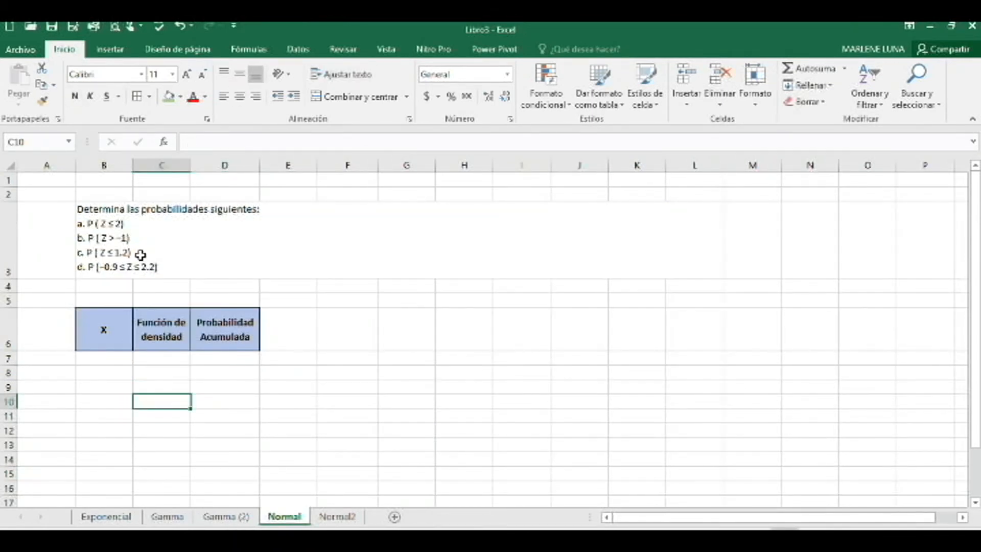
click(123, 357)
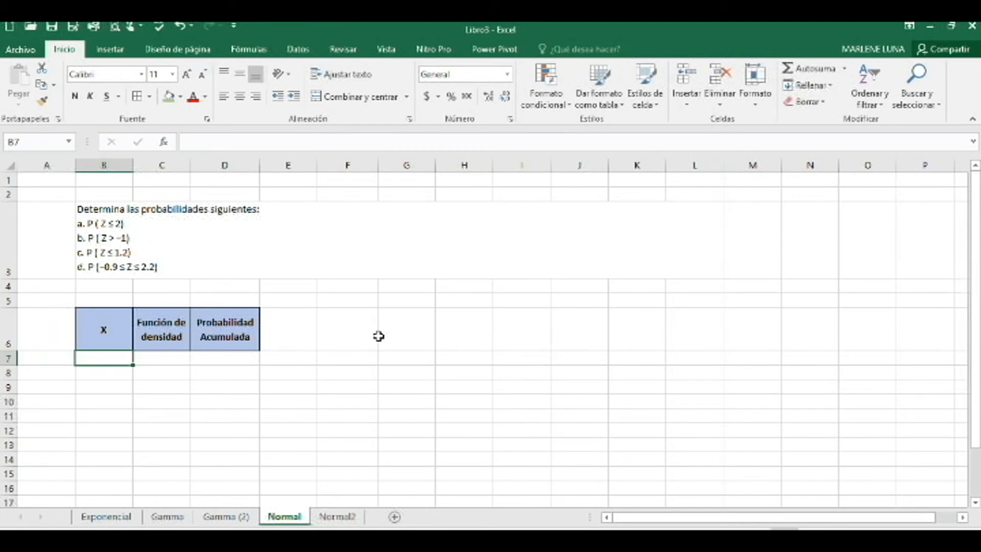
key(Left)
text(a)
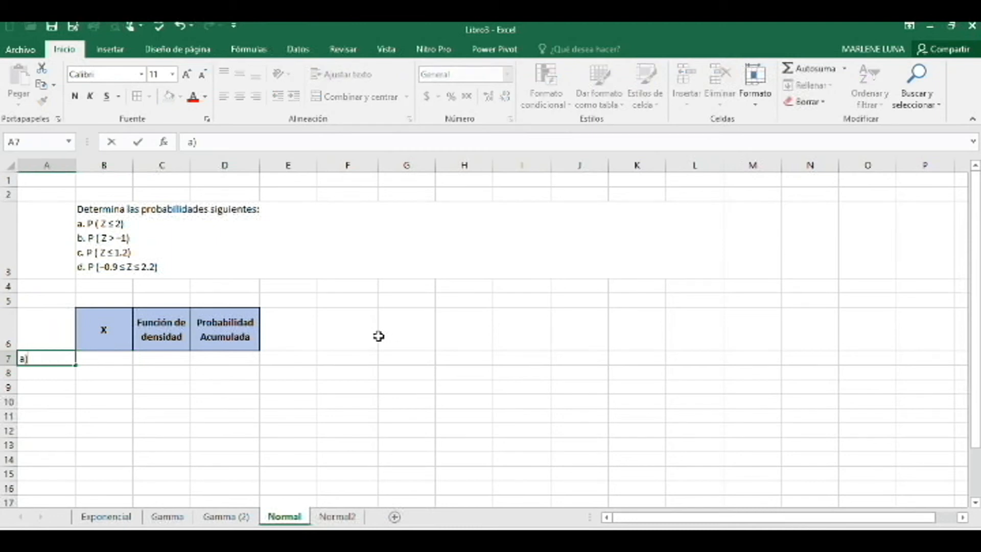
text())
key(Right)
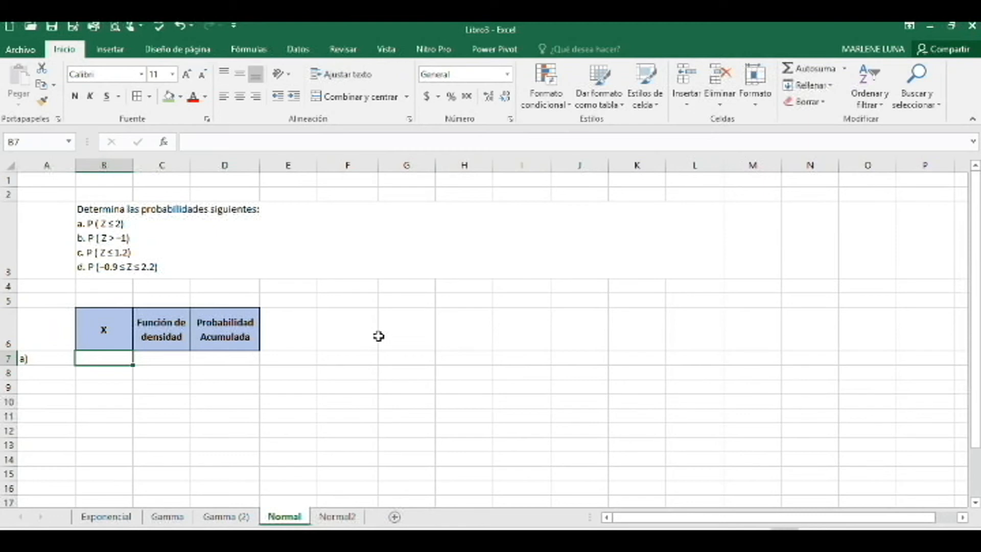
text(2)
key(Right)
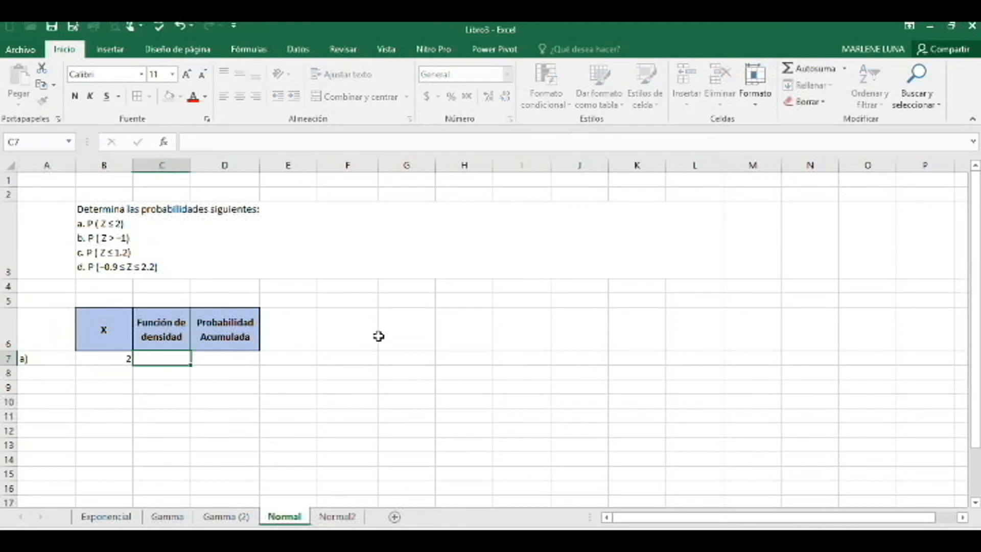
Step: In C7, calculate the standard normal density of B7 with =DISTR.NORM.ESTAND.N(B7,FALSO)
text(=)
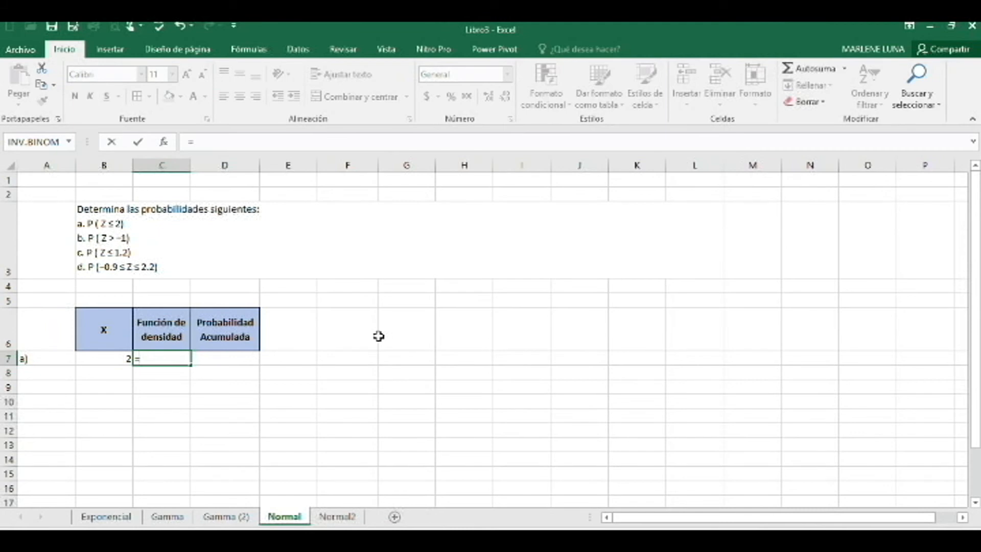
text(distr)
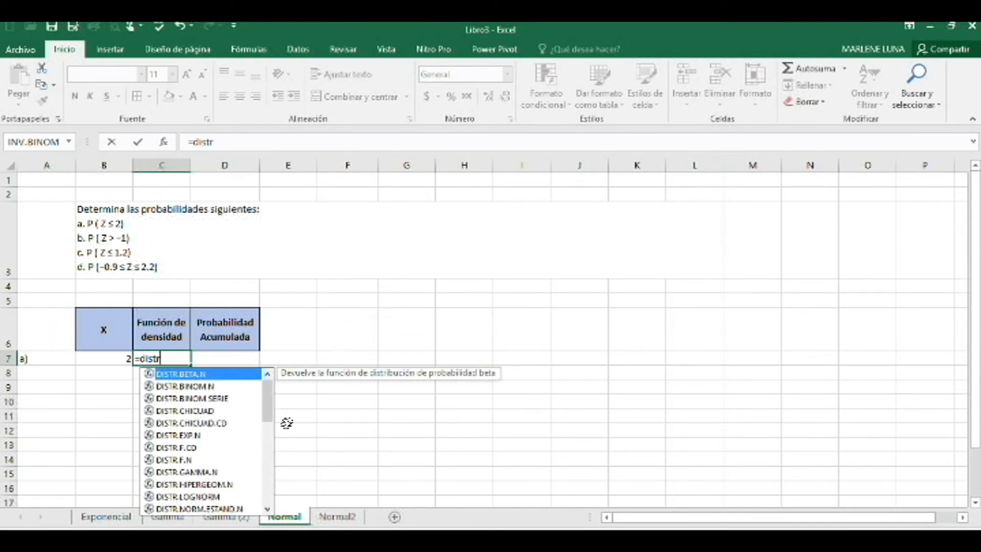
drag(268, 409, 268, 438)
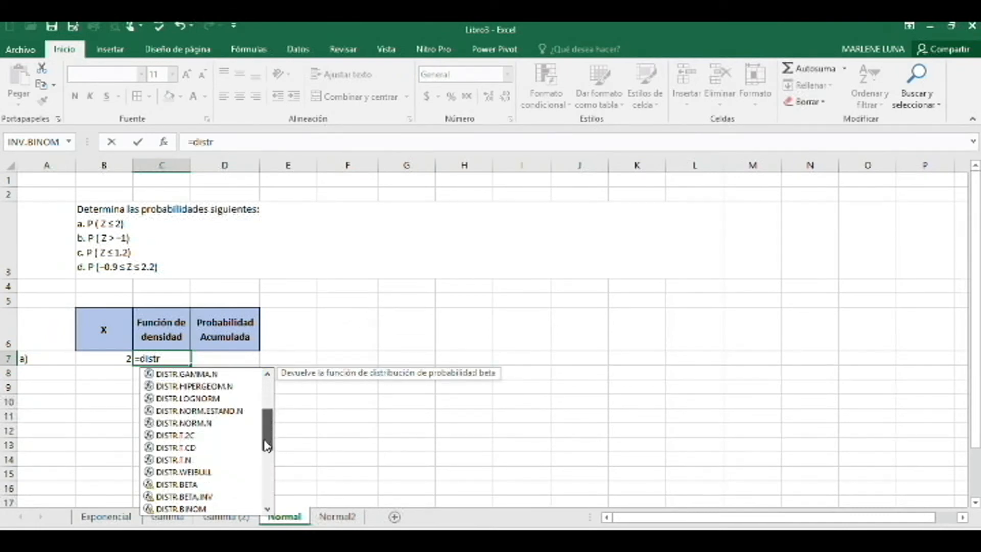
click(217, 413)
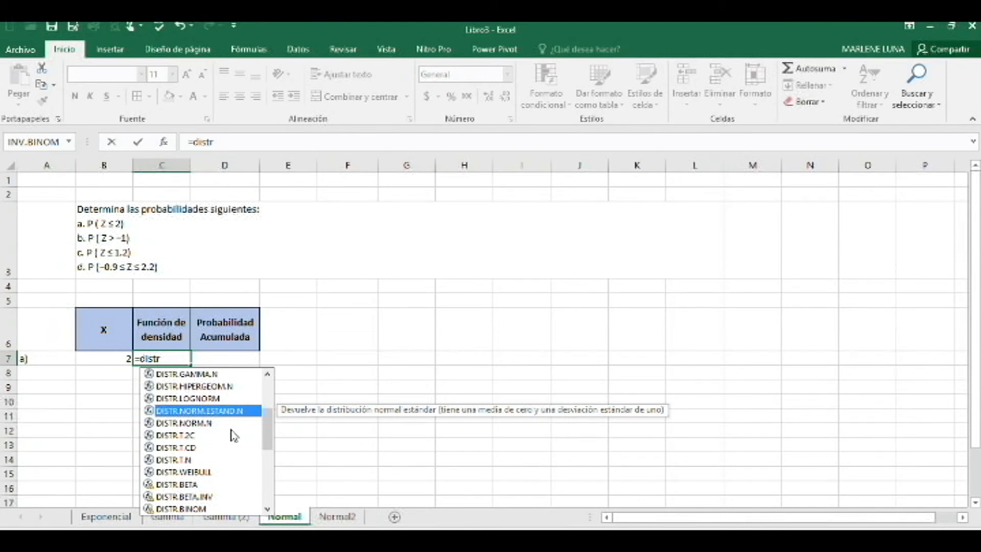
click(213, 423)
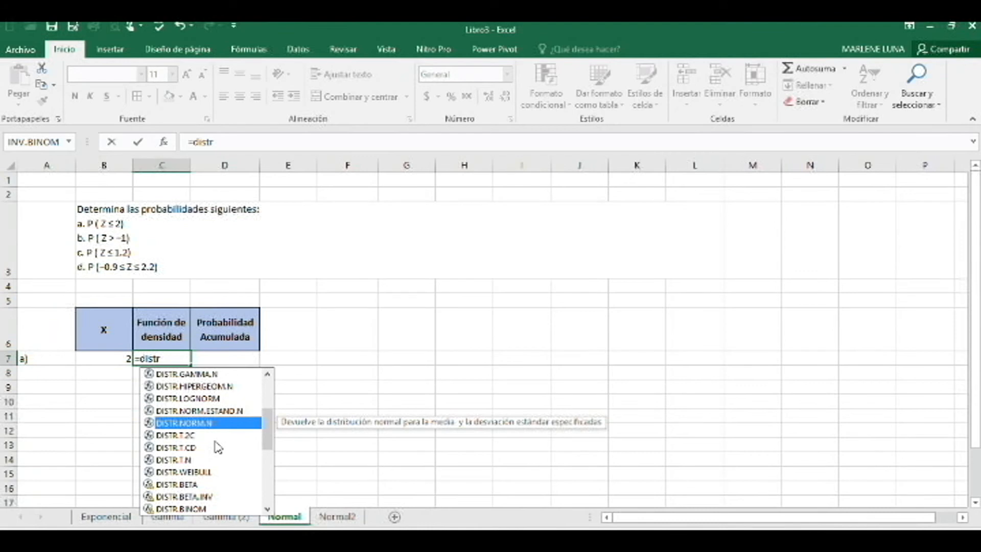
click(211, 411)
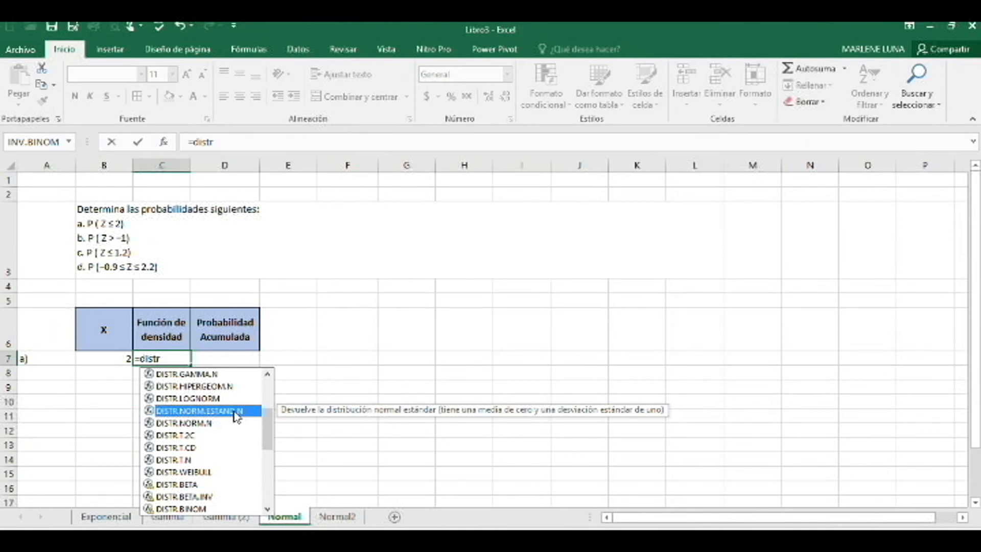
double_click(235, 411)
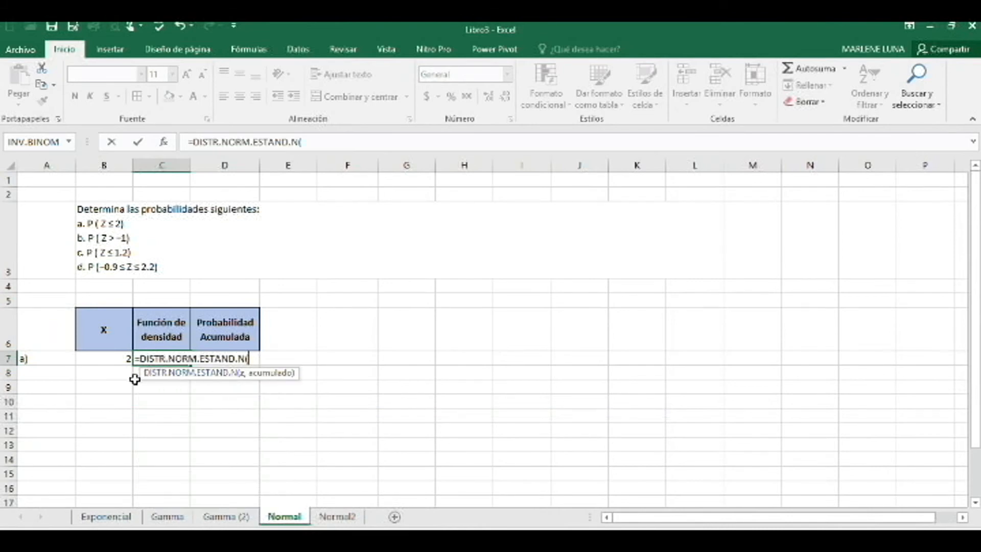
click(107, 357)
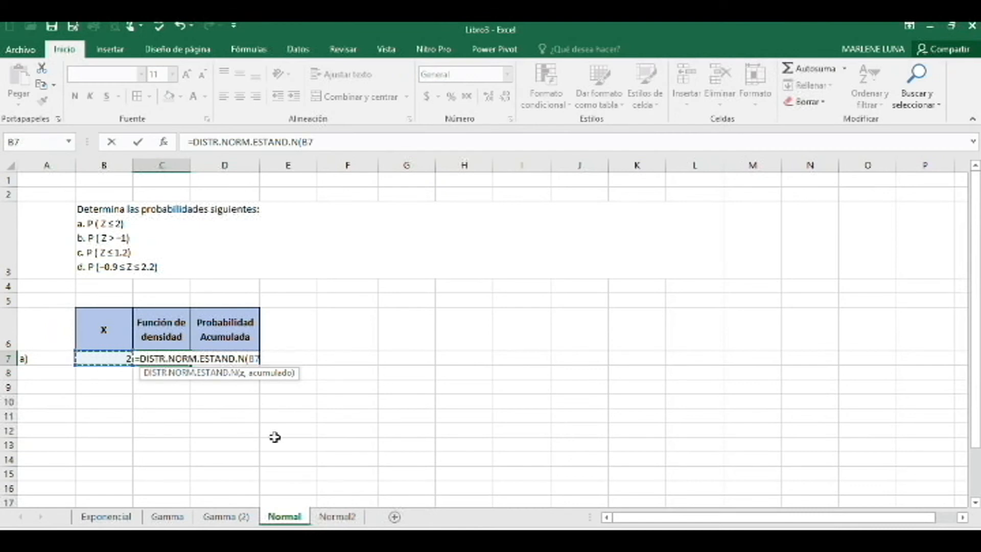
text(,)
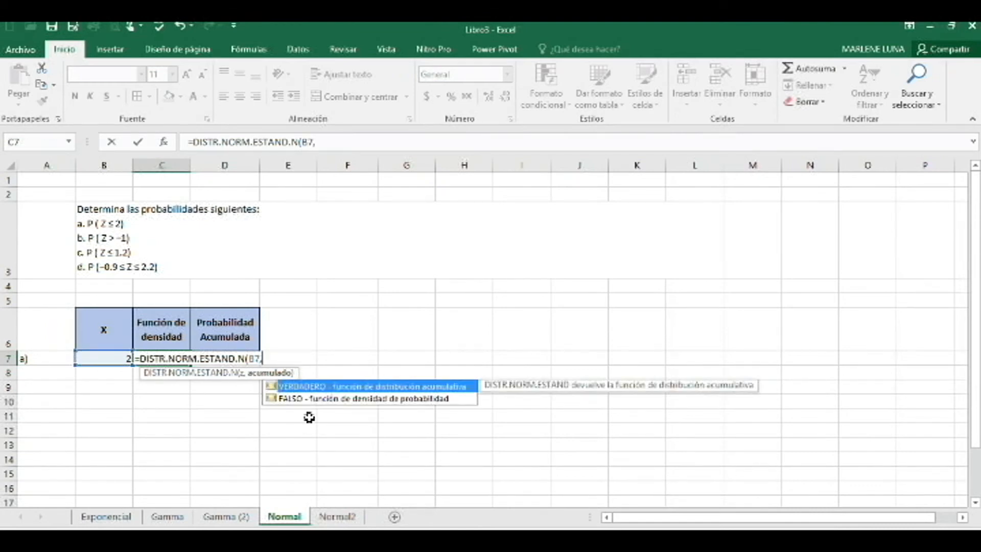
double_click(323, 400)
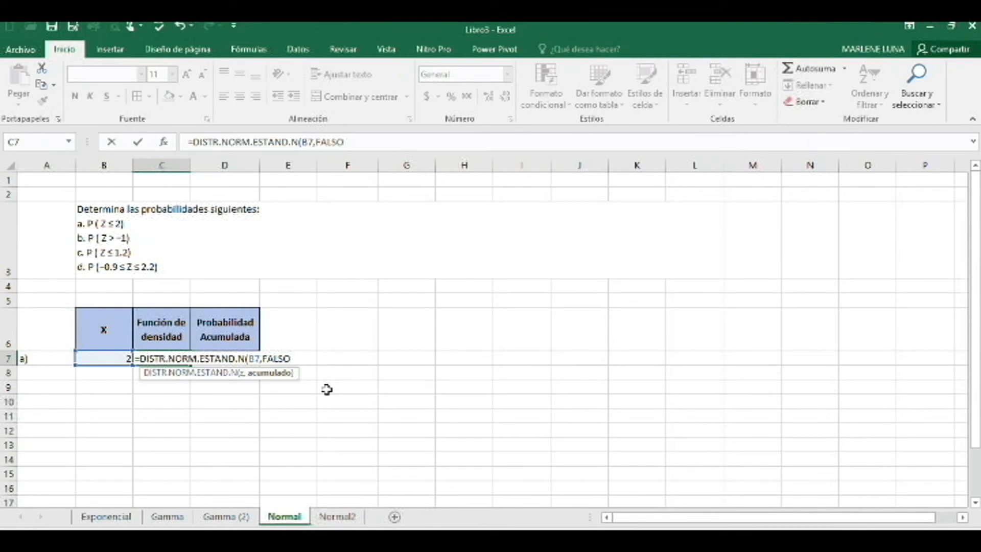
key(Tab)
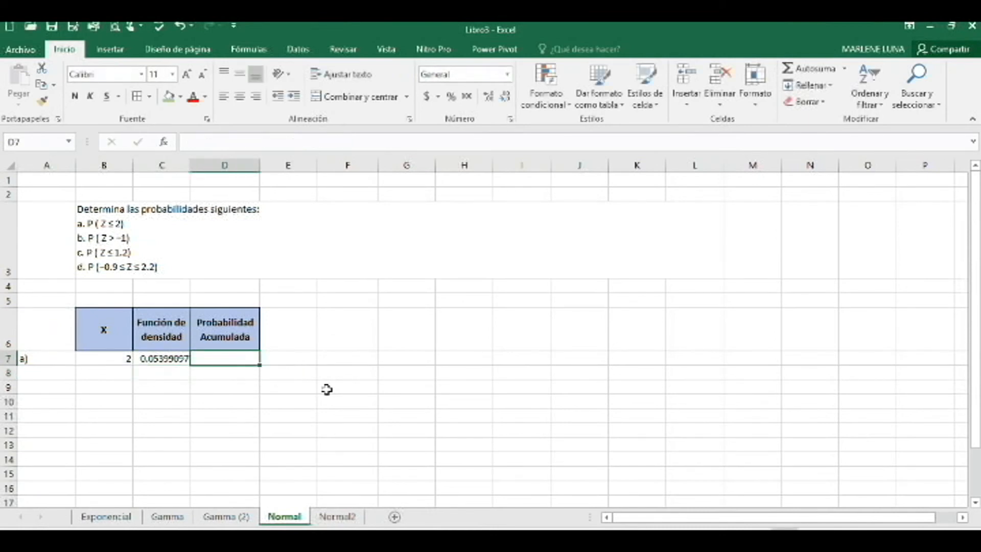
Step: In D7, calculate the cumulative standard normal probability of B7 with =DISTR.NORM.ESTAND.N(B7,VERDADERO)
text(=dis)
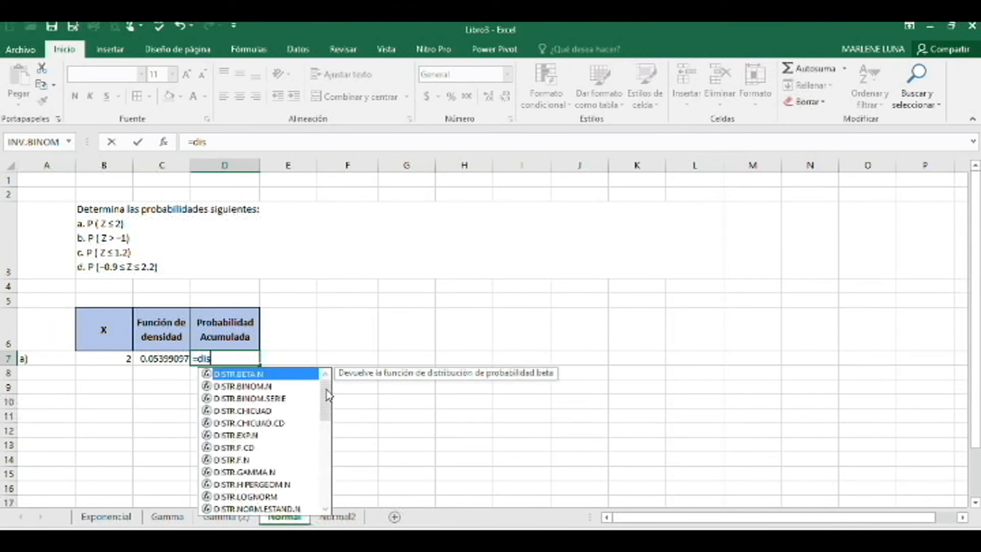
text(tr.)
drag(327, 394, 324, 439)
double_click(294, 386)
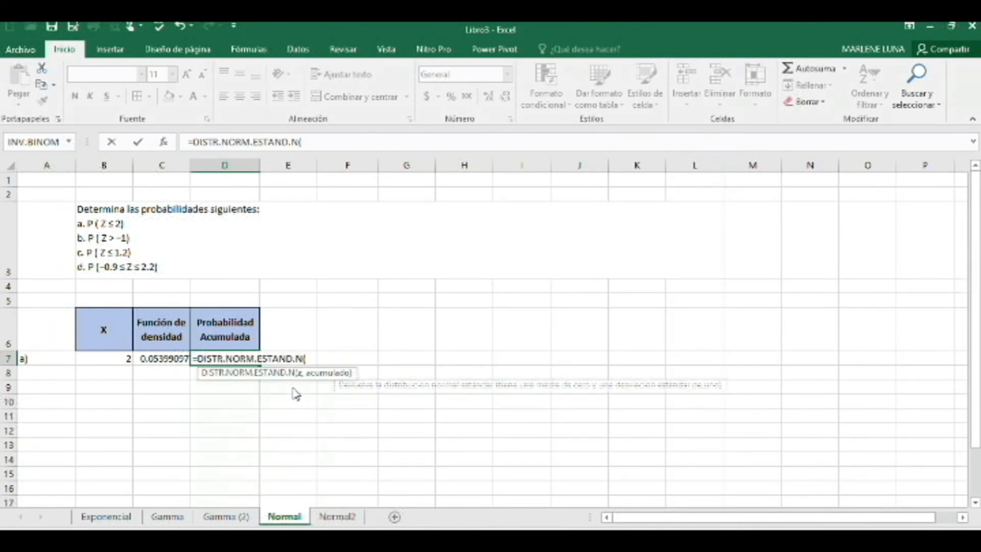
click(124, 361)
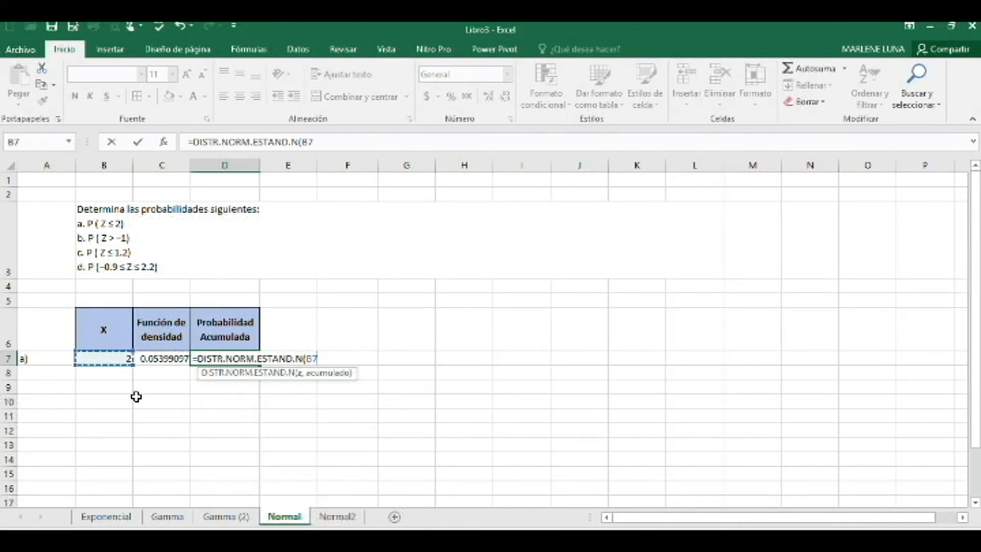
key(BackSpace)
key(BackSpace)
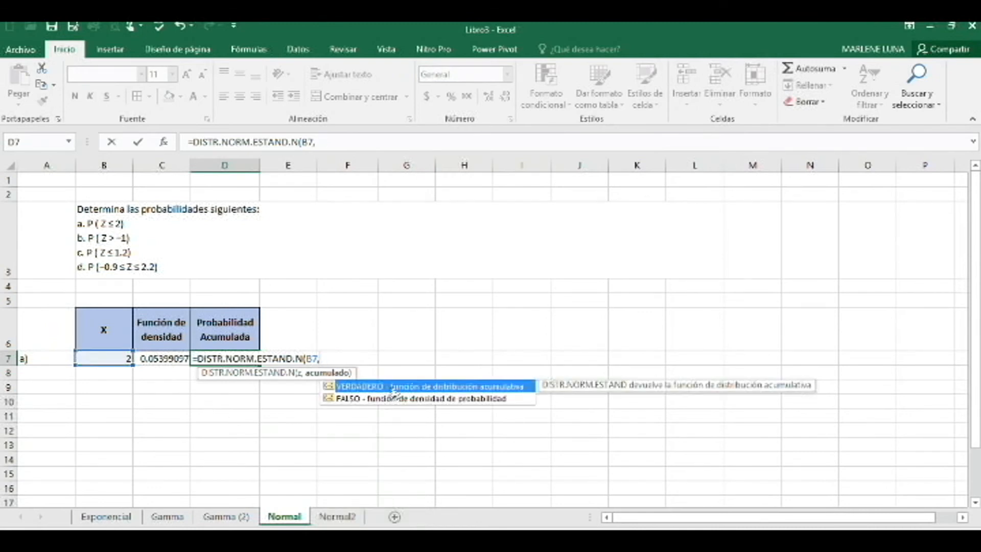
double_click(392, 387)
text())
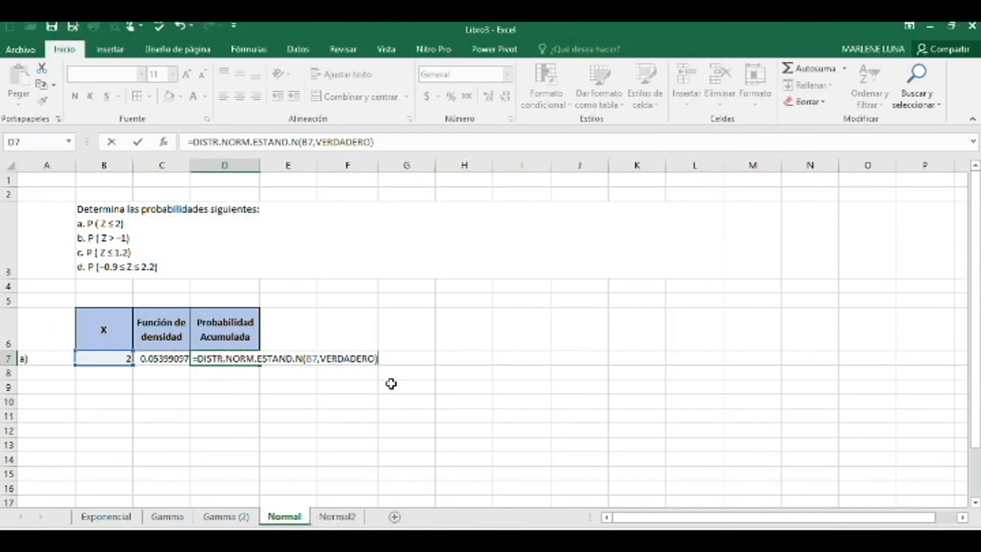
key(Return)
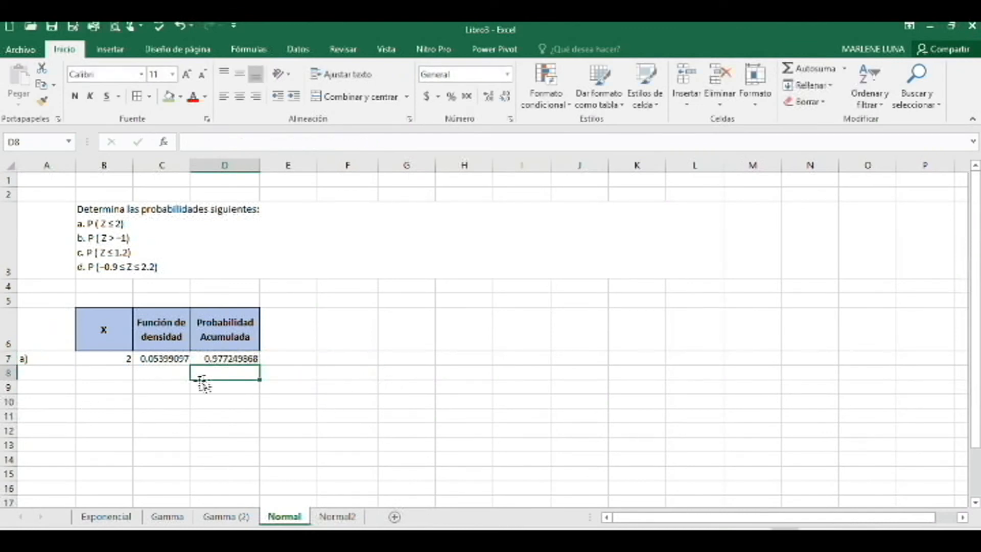
Step: Highlight the cumulative probability in D7 with a green fill as the answer to part a)
click(285, 358)
click(341, 362)
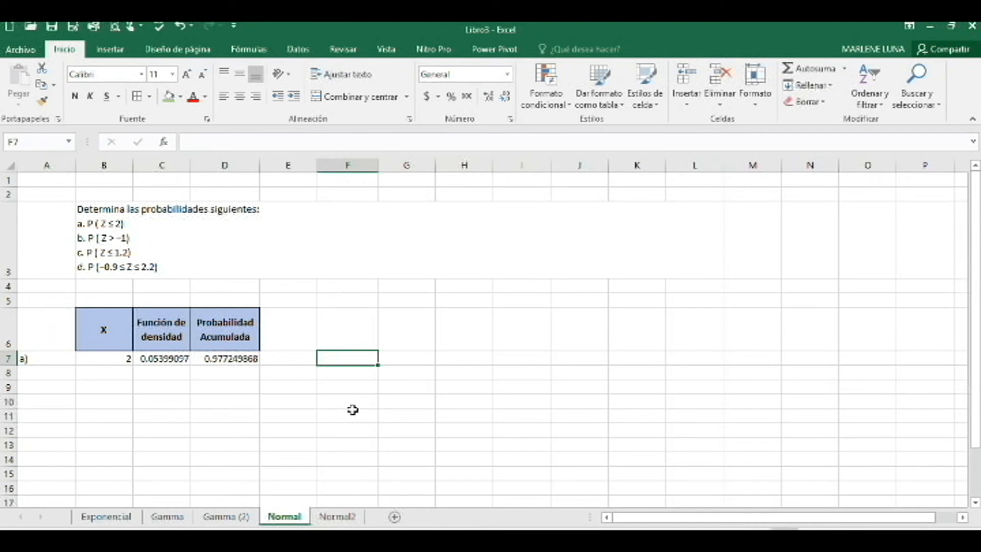
click(226, 361)
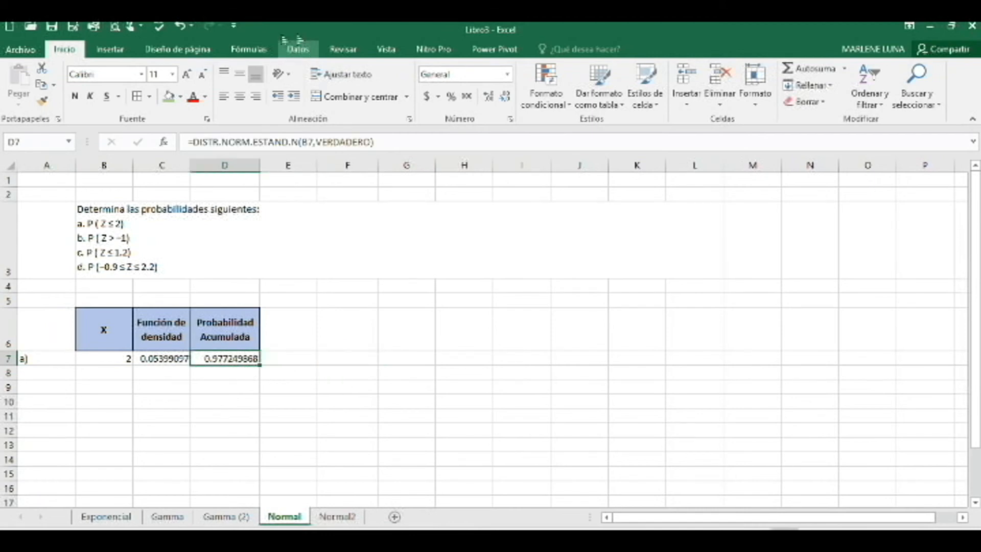
click(169, 96)
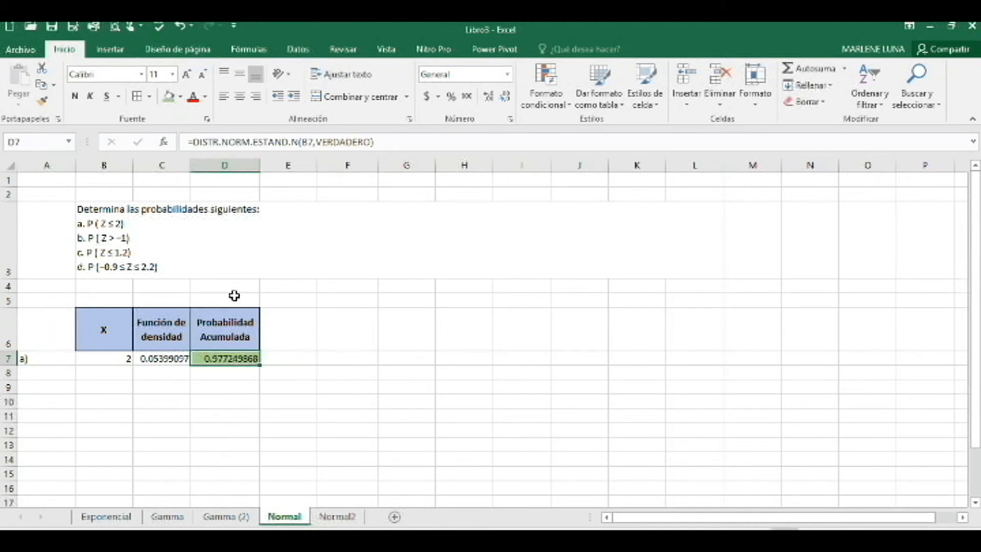
Step: Label A9 as b) and enter -1 as the X value in B9
click(50, 387)
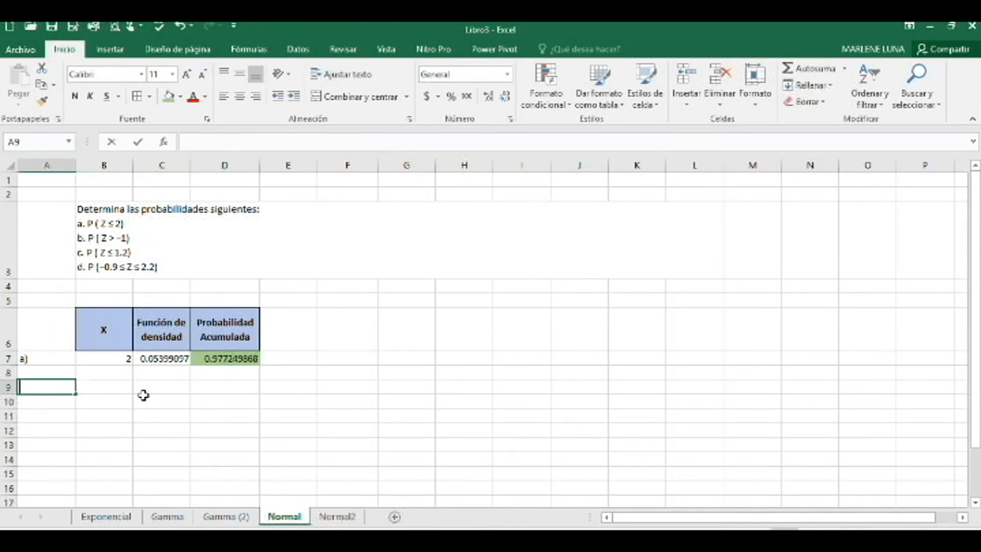
text(b)
click(146, 393)
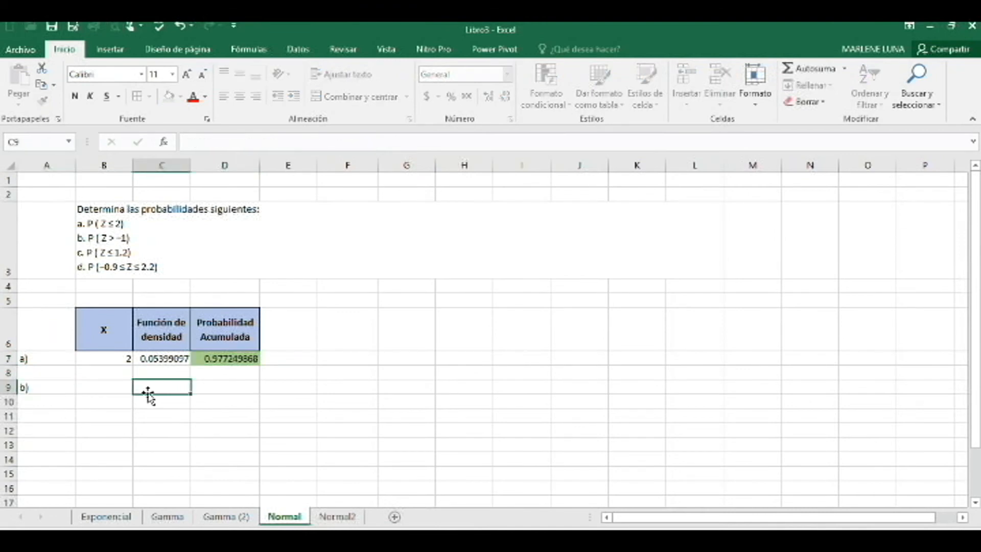
click(100, 387)
text(1)
key(Return)
key(Up)
text(-1)
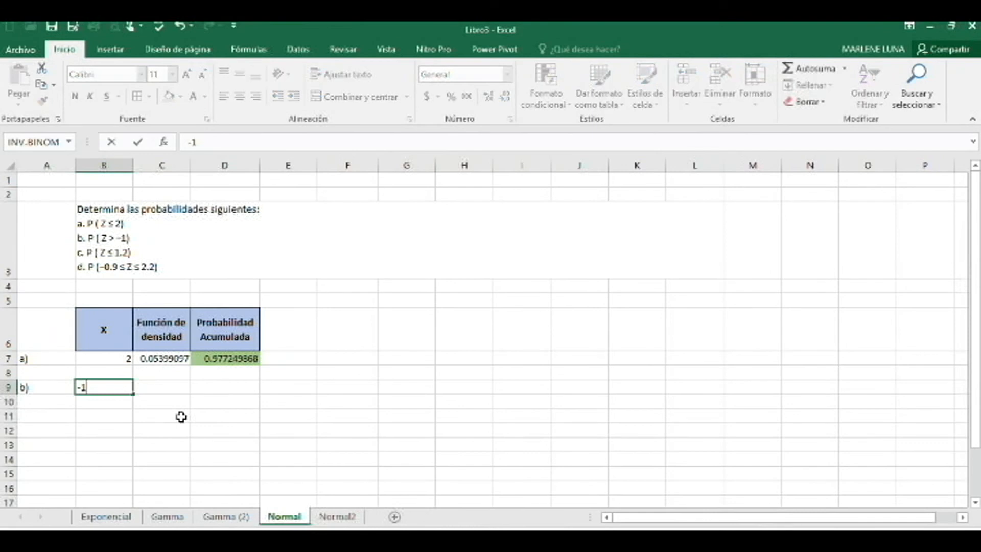
key(Tab)
Step: Extend the density and cumulative probability formulas of row 7 down to row 9, and clear C8:D8
drag(168, 359, 211, 374)
key(Delete)
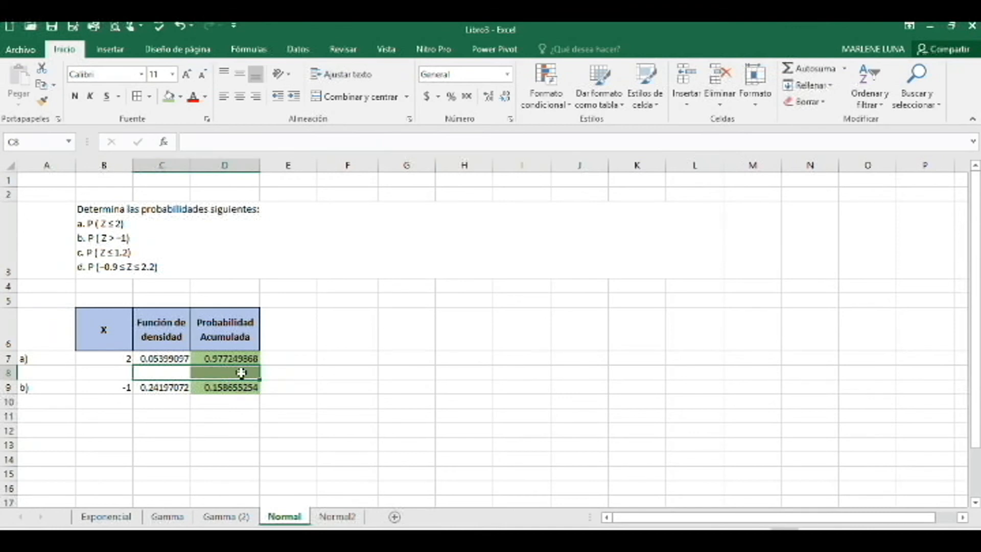
Step: Remove the green fill from D8:D9
drag(240, 373, 237, 384)
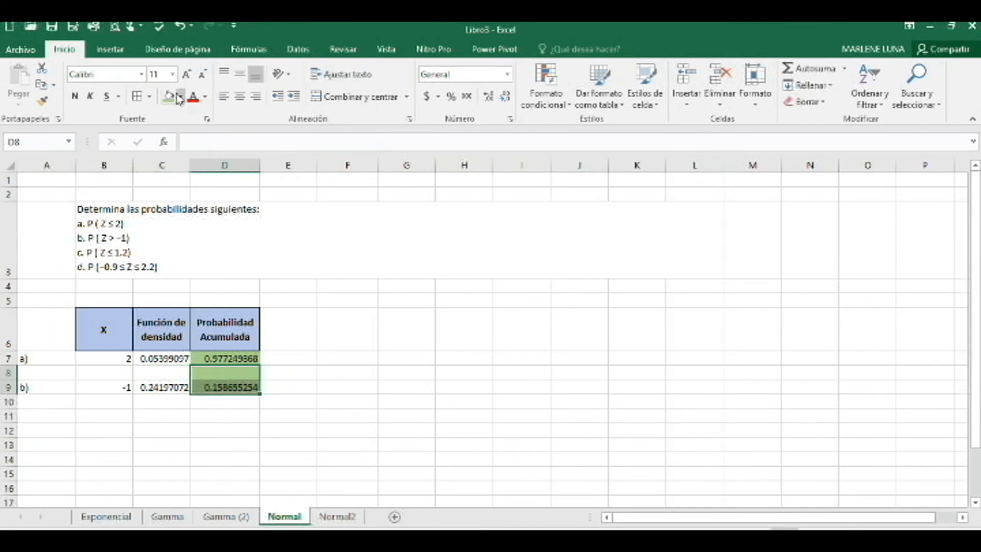
click(181, 98)
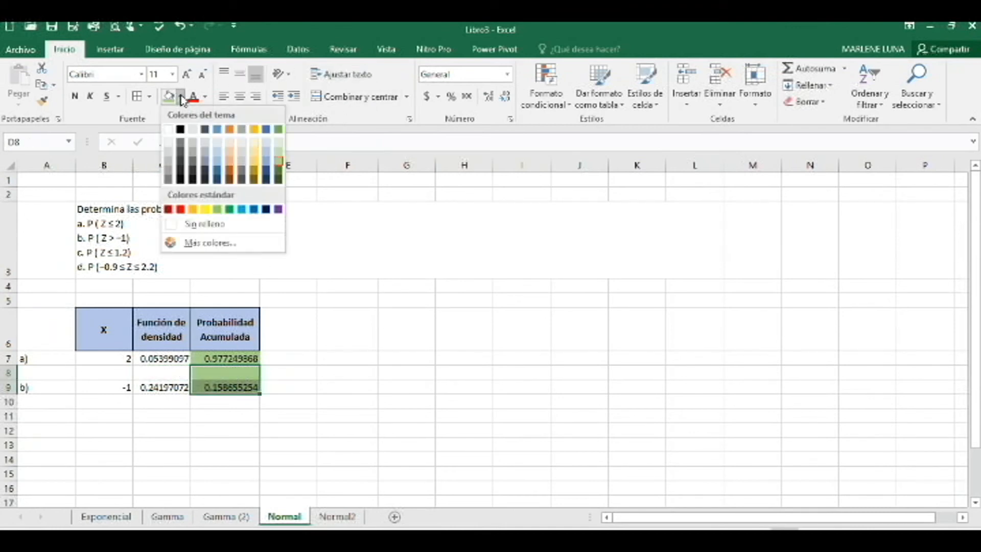
click(194, 223)
click(299, 416)
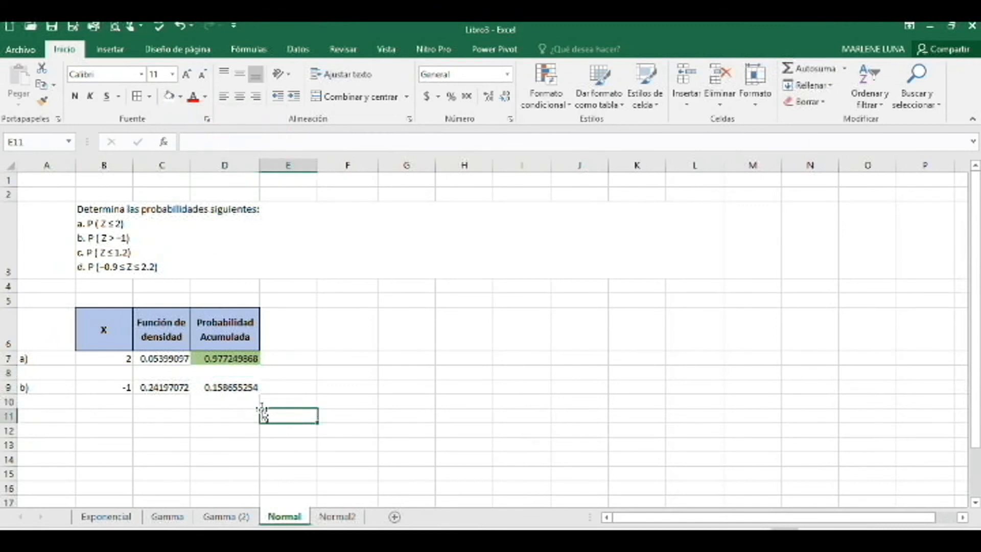
click(189, 417)
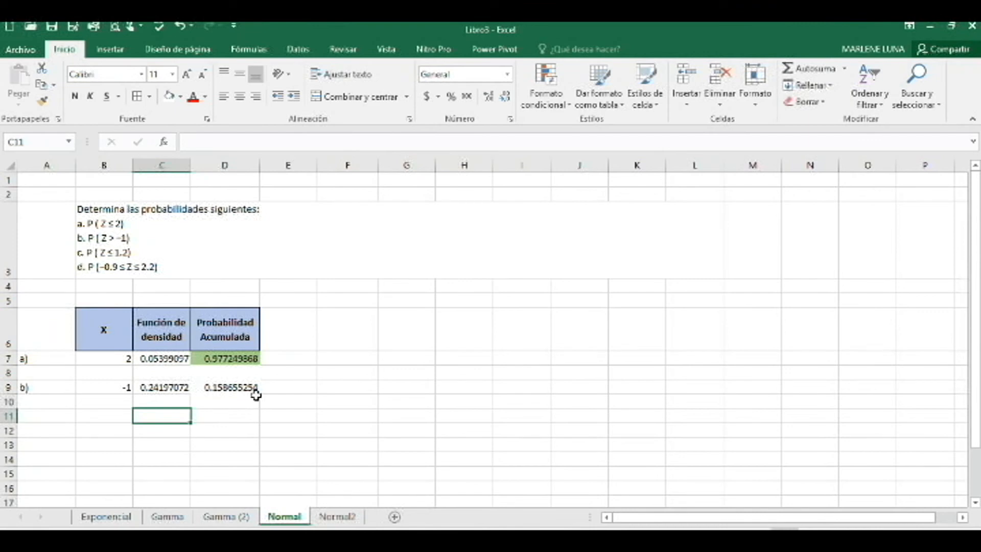
Step: In F9, calculate the probability that Z exceeds -1 with =1-D9
click(332, 384)
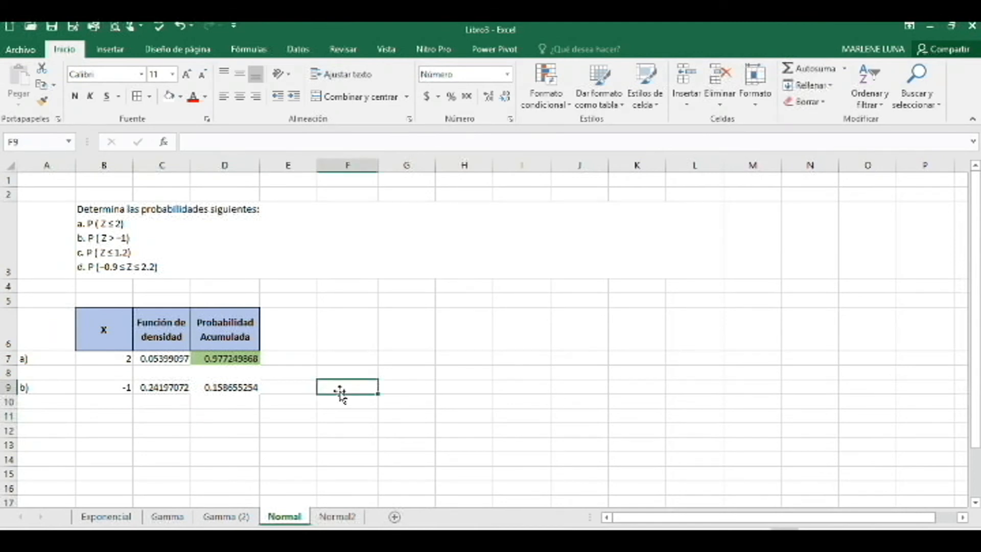
text(=1-)
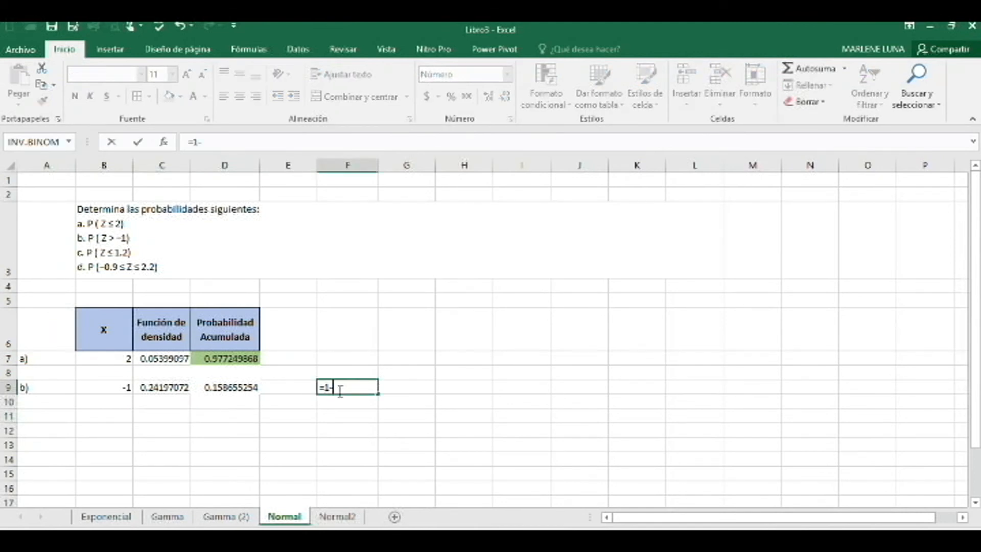
key(Left)
key(Left)
key(Return)
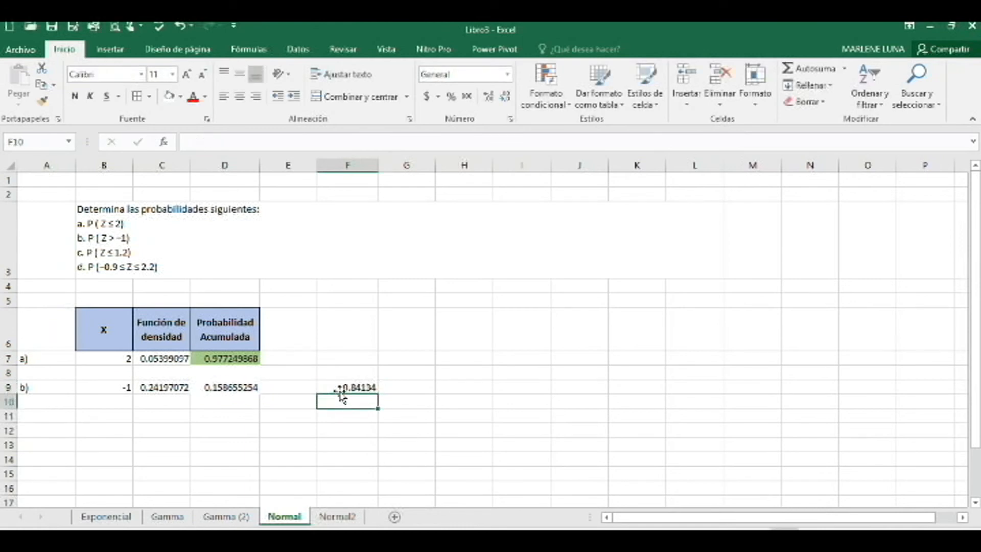
Step: Highlight the result in F9 with the standard light green fill as the answer to part b)
click(341, 389)
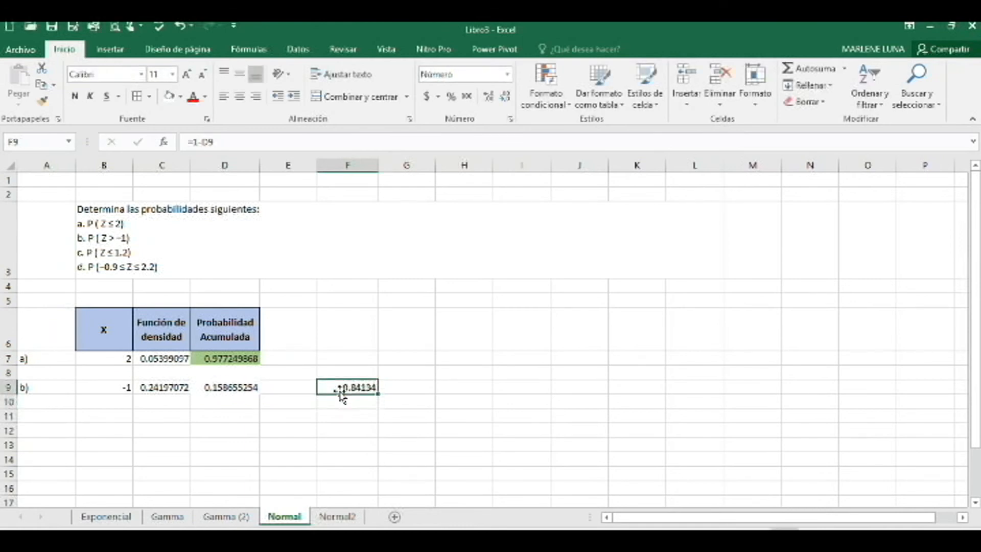
click(180, 97)
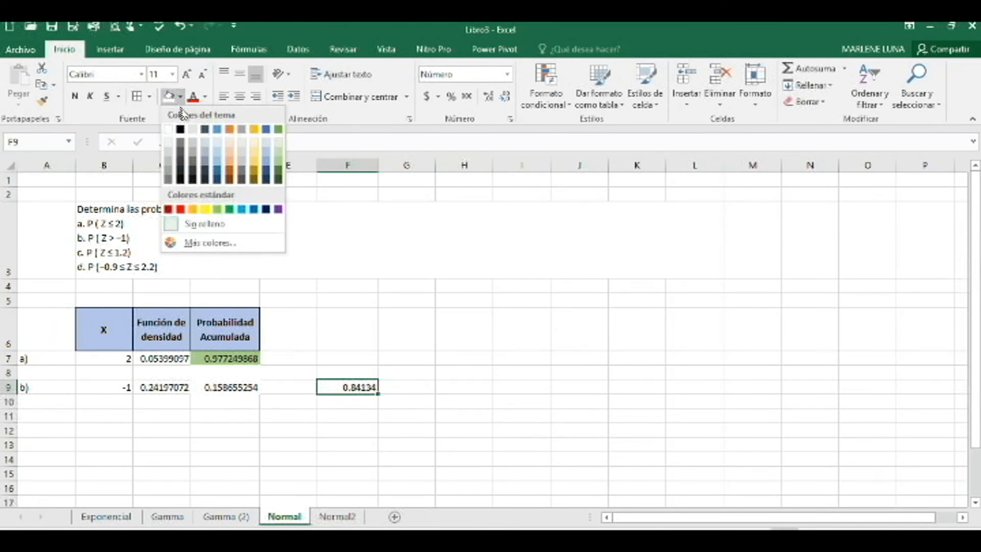
click(217, 209)
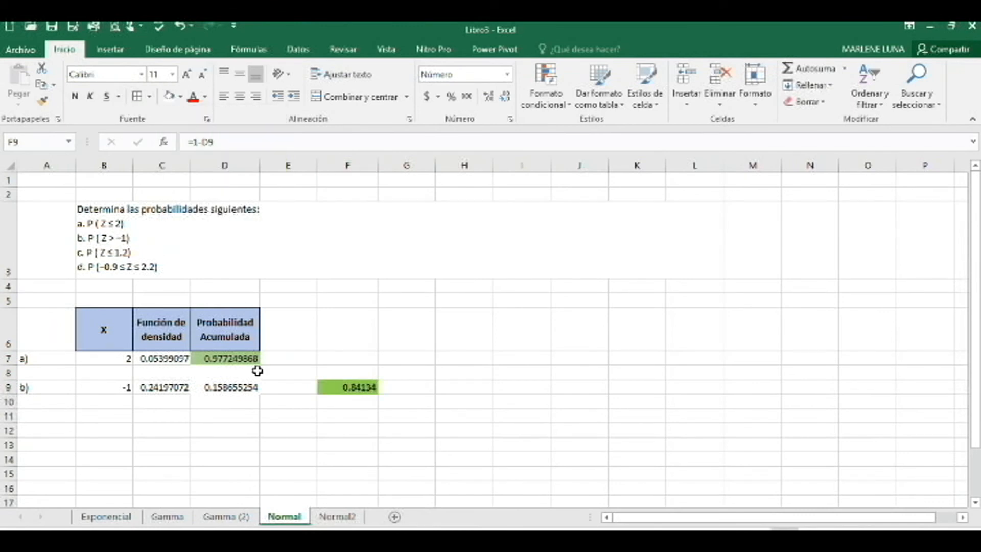
click(67, 419)
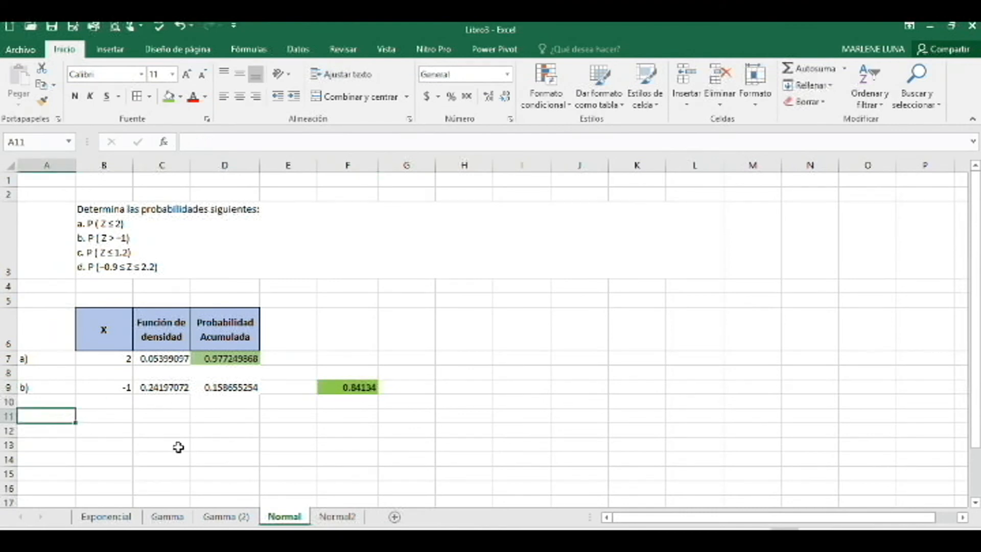
Step: Label A11 as c) and enter 1.2 as the X value in B11
text(c)
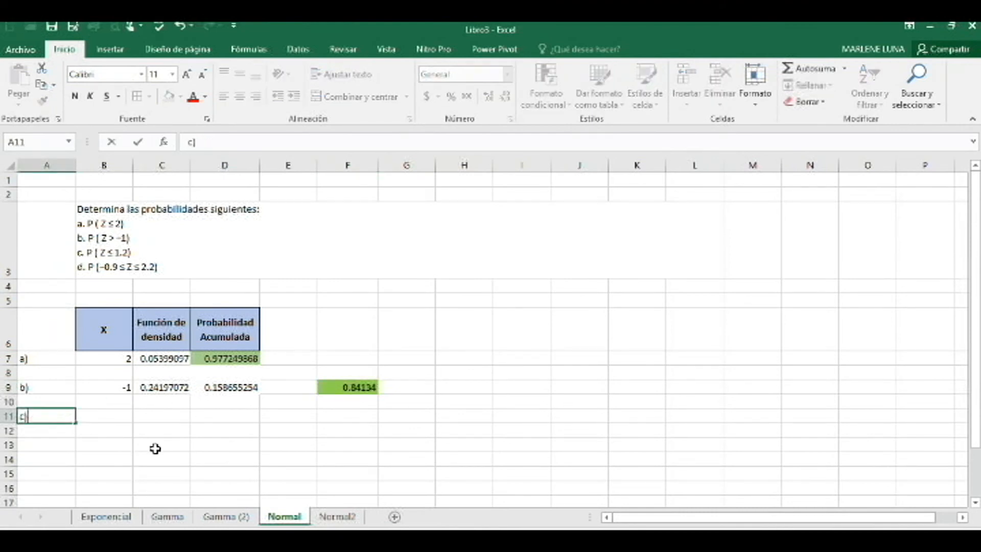
text())
key(Tab)
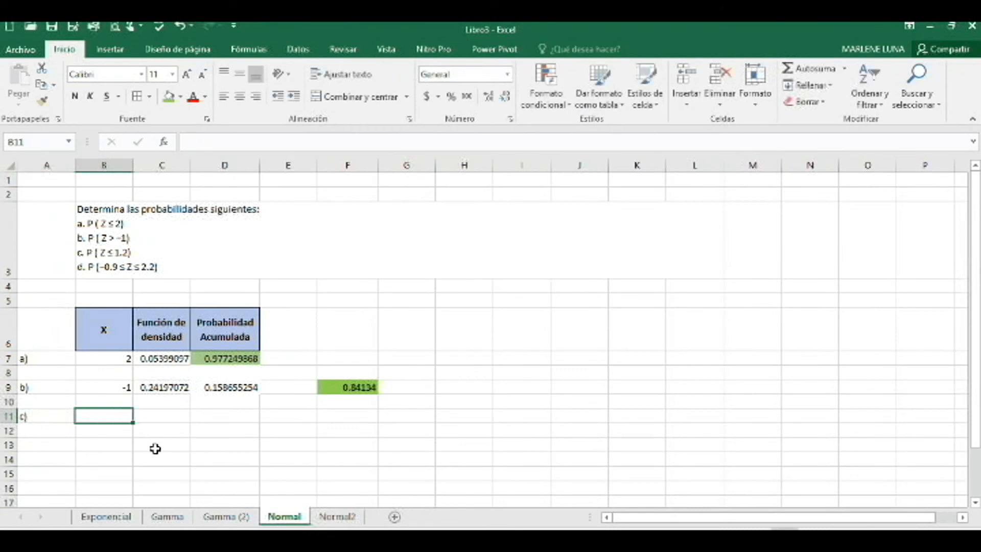
text(1.2)
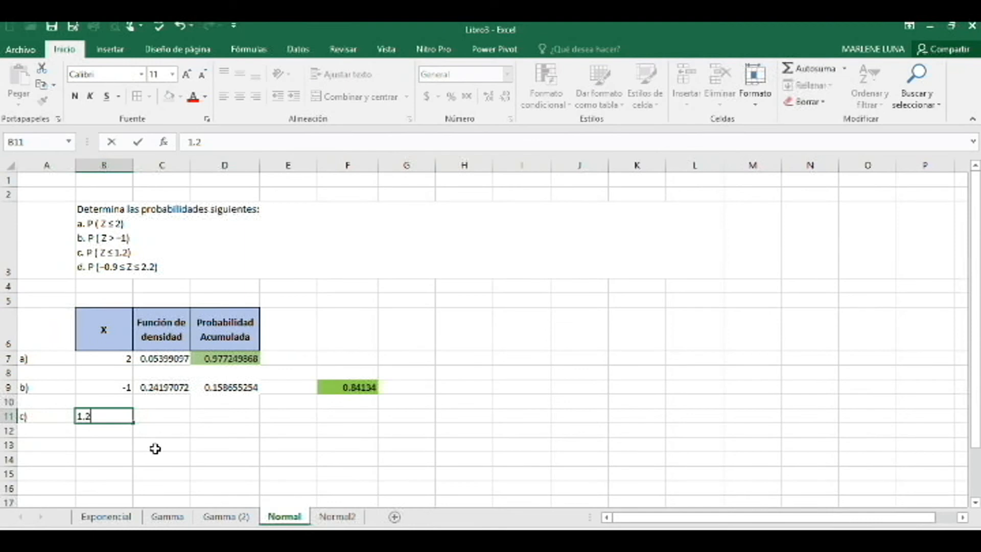
key(Return)
Step: Extend the density and cumulative probability formulas of row 9 down to row 11, and clear C10:D10
drag(183, 387, 253, 416)
mouse_move(175, 390)
mouse_down()
mouse_move(258, 392)
mouse_move(256, 418)
mouse_move(189, 402)
mouse_up()
key(Delete)
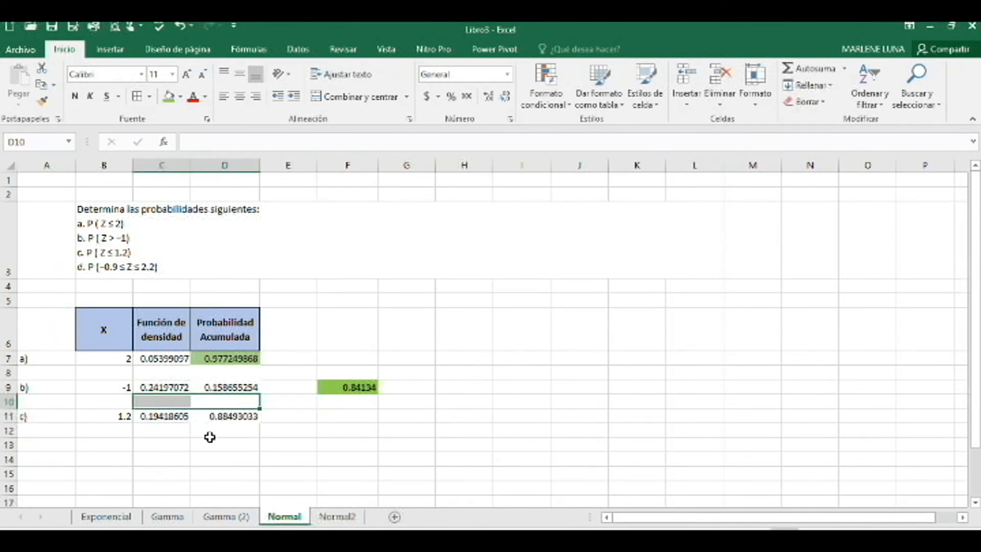
Step: Extend the density and cumulative probability formulas of row 11 down to row 13, and clear C12:D12
click(212, 428)
click(214, 417)
drag(155, 417, 258, 447)
drag(195, 431, 212, 431)
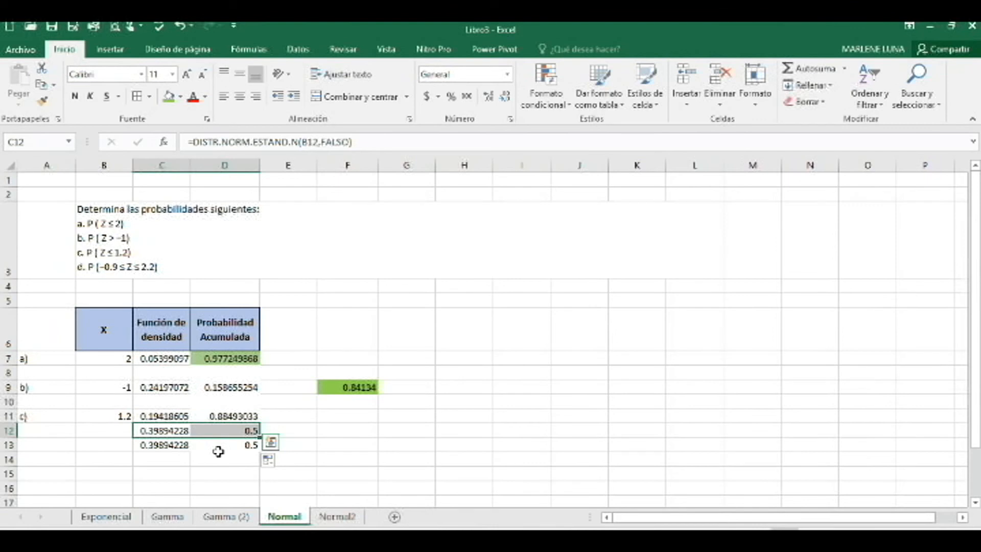
key(Delete)
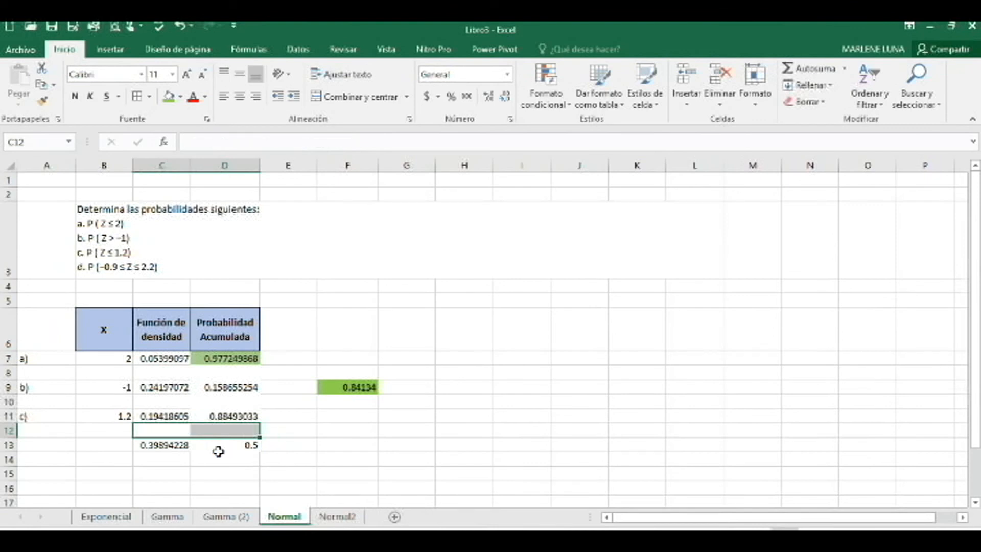
Step: Highlight the cumulative probability in D11 with the light green fill as the answer to part c)
click(228, 415)
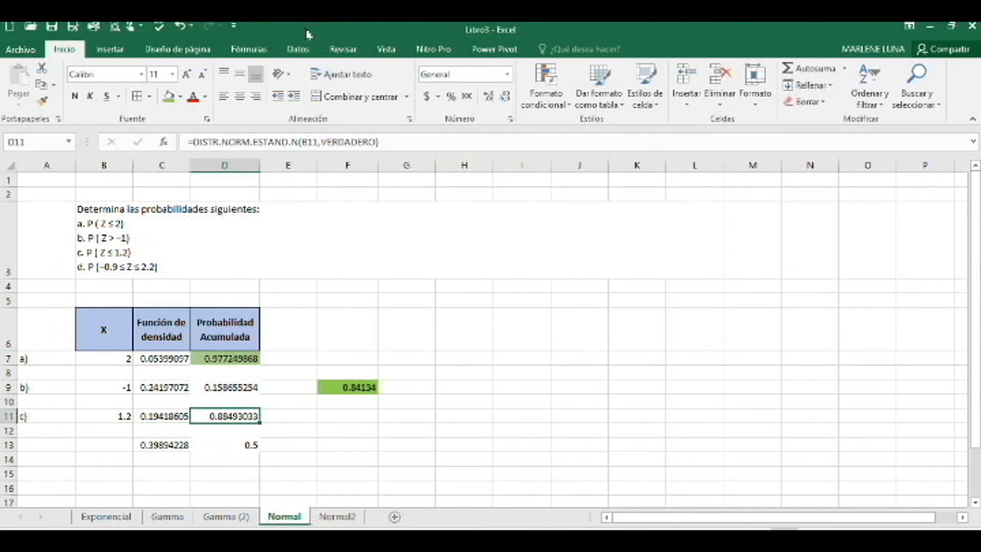
click(169, 97)
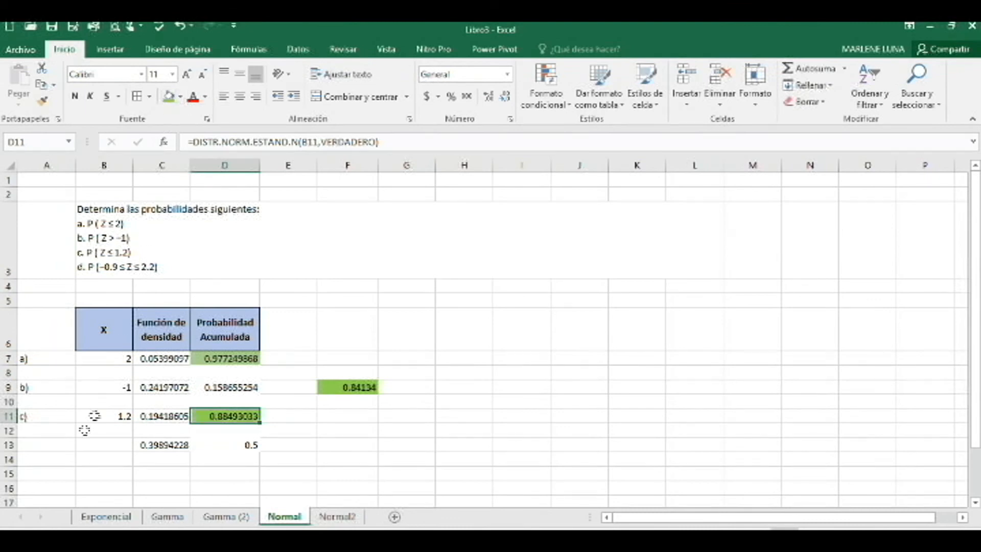
Step: Label A13 as d) and enter -0.9 as the lower X value in B13
click(40, 444)
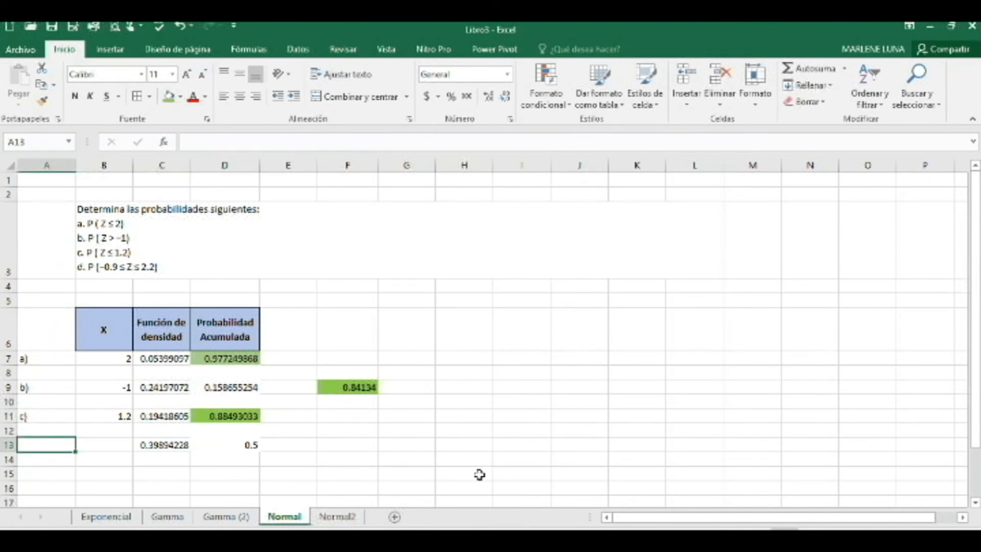
text(d)
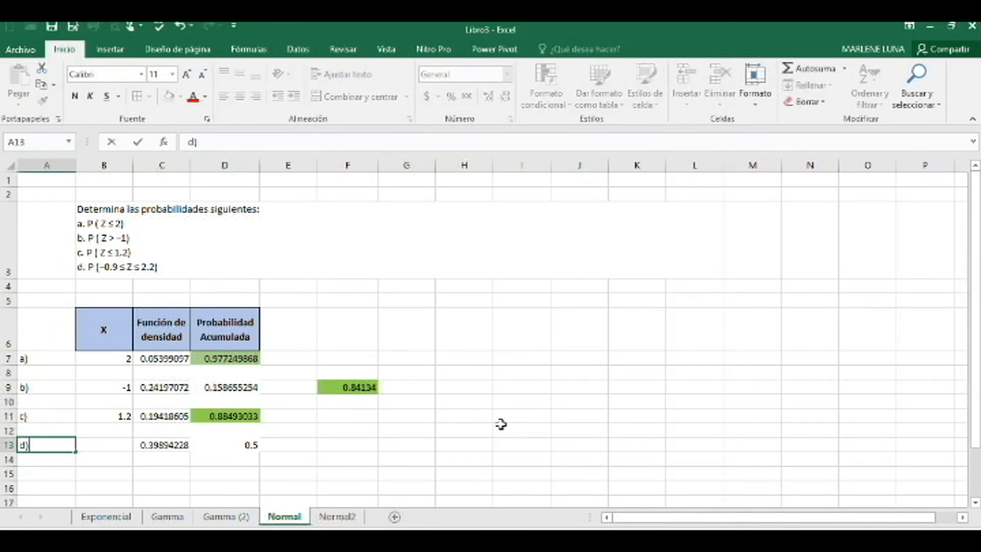
text())
key(Return)
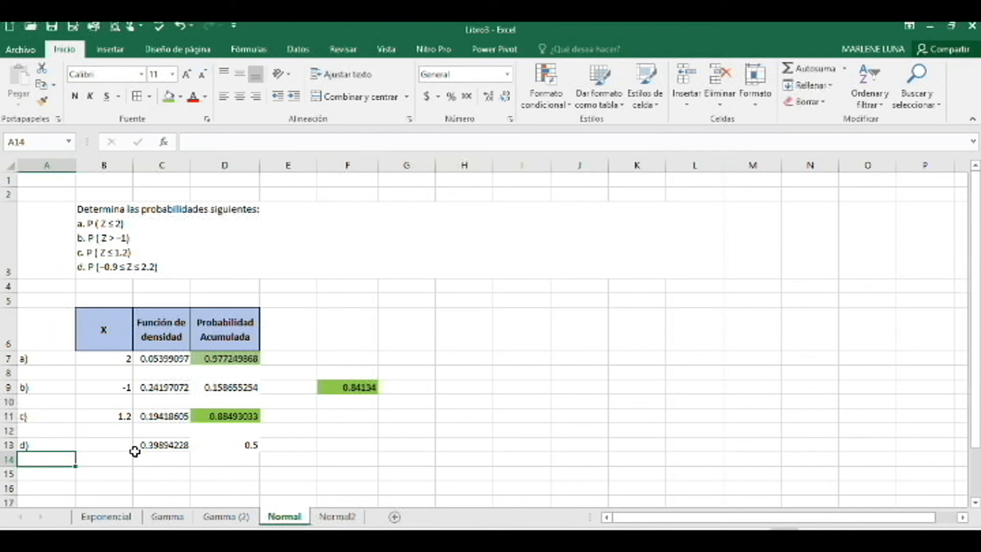
click(111, 444)
text(0)
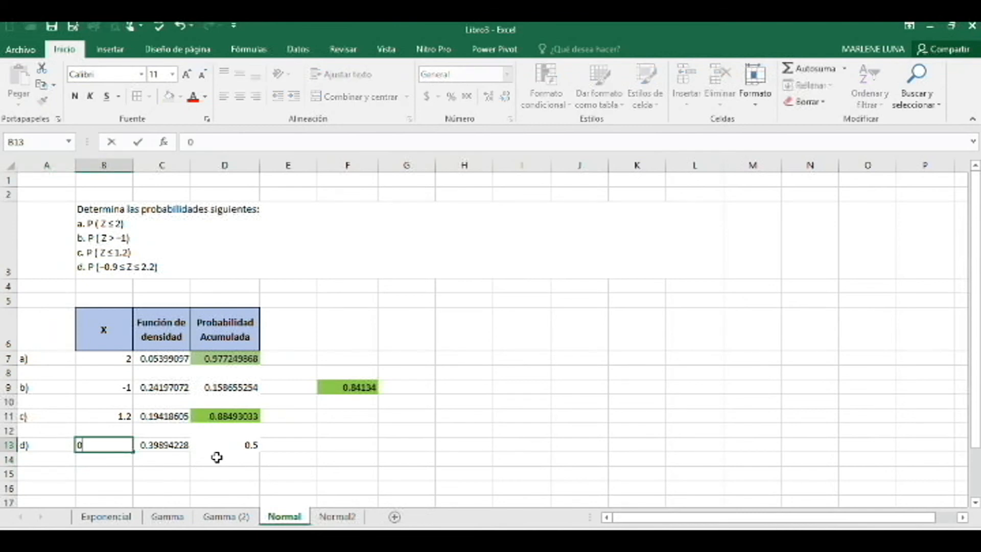
key(BackSpace)
text(-0.9)
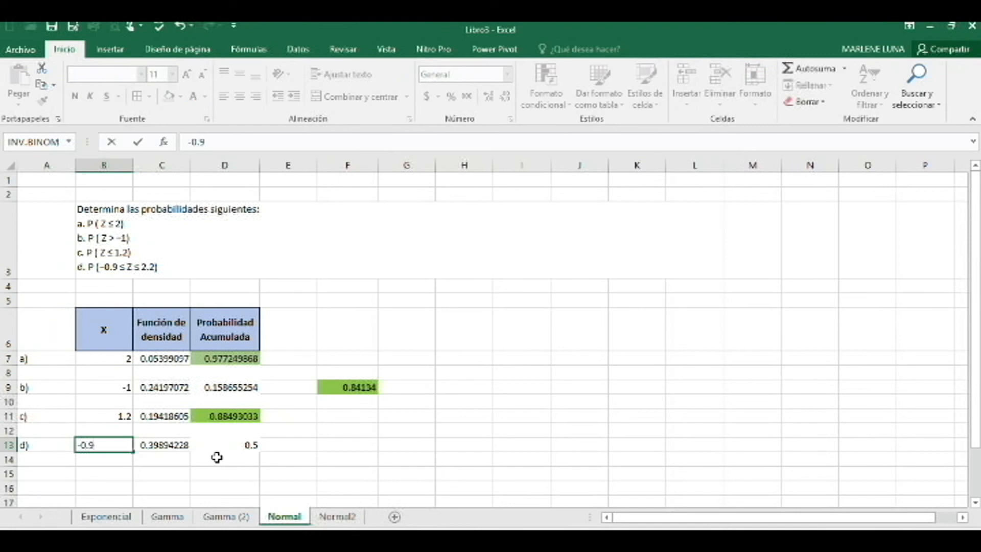
key(Return)
Step: Enter 2.2 as the upper X value in B14 and extend the formulas of C13:D13 down to row 14
text(2.2)
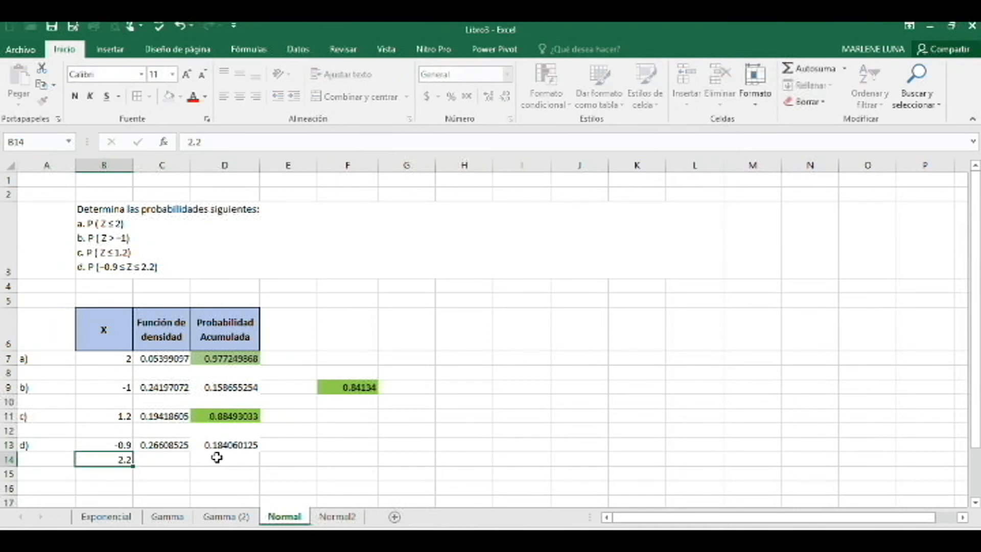
key(Return)
drag(181, 442, 259, 460)
Step: In F13, calculate the probability that Z lies between -0.9 and 2.2 with =D14-D13
click(332, 458)
click(332, 446)
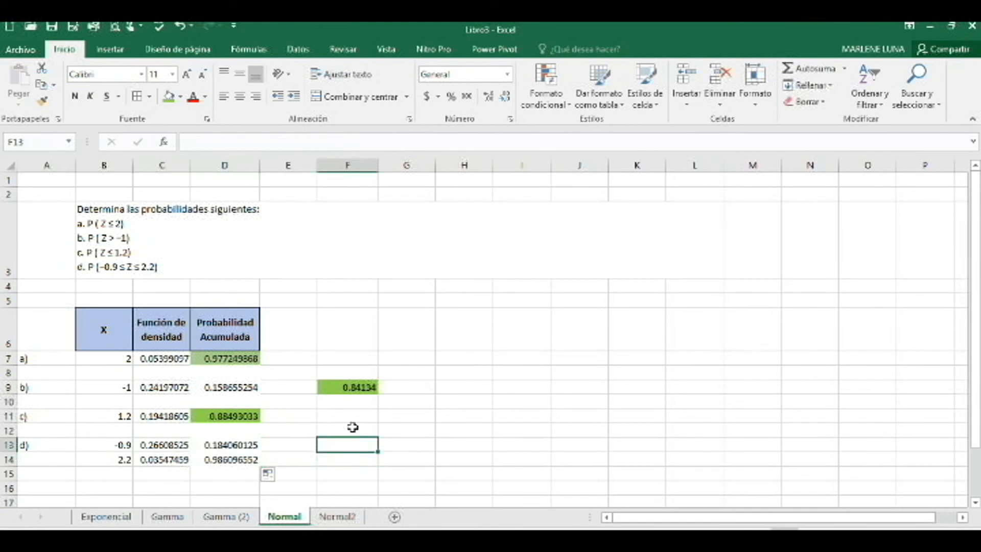
text(=)
key(Left)
key(Left)
key(Down)
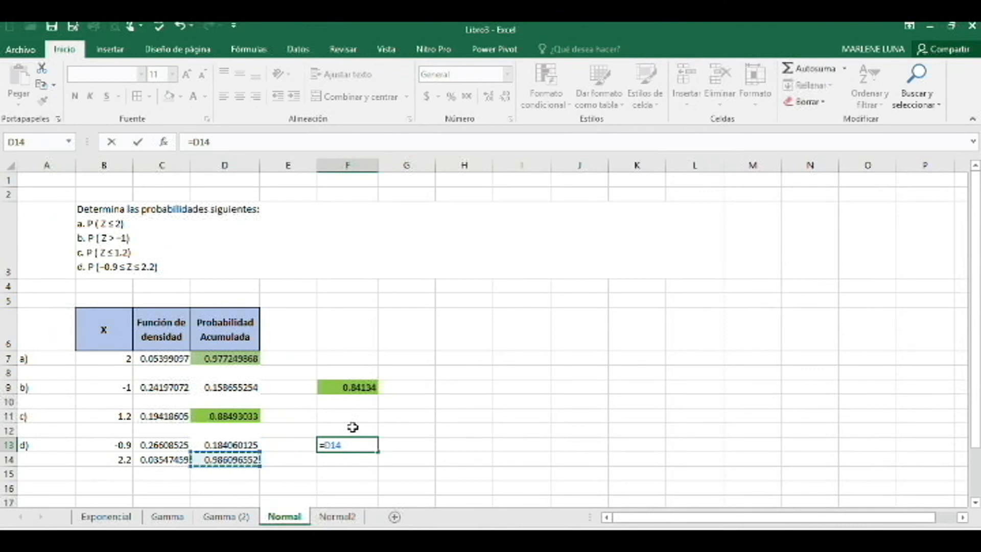
text(-)
key(Left)
key(Left)
key(Return)
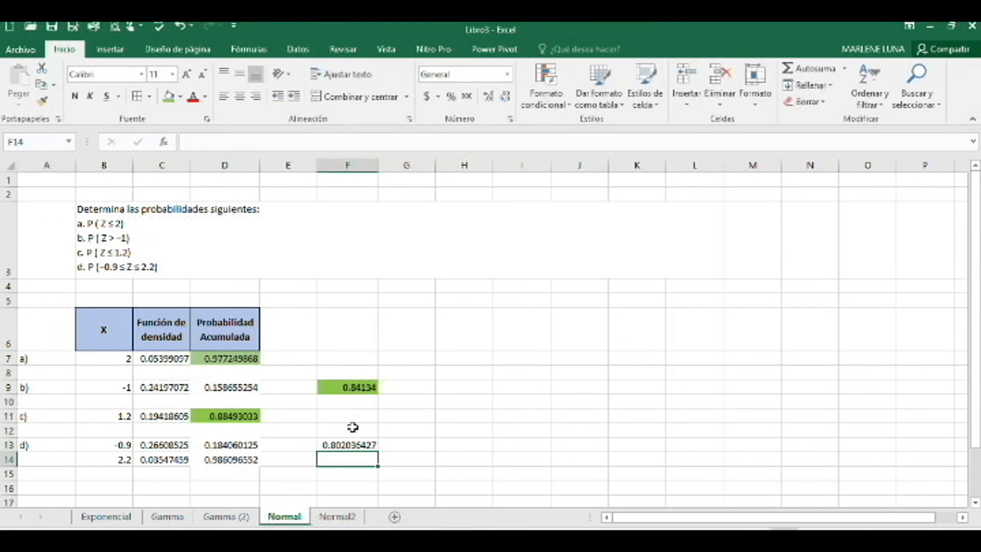
Step: Highlight the result in F13 with the light green fill as the answer to part d)
click(347, 444)
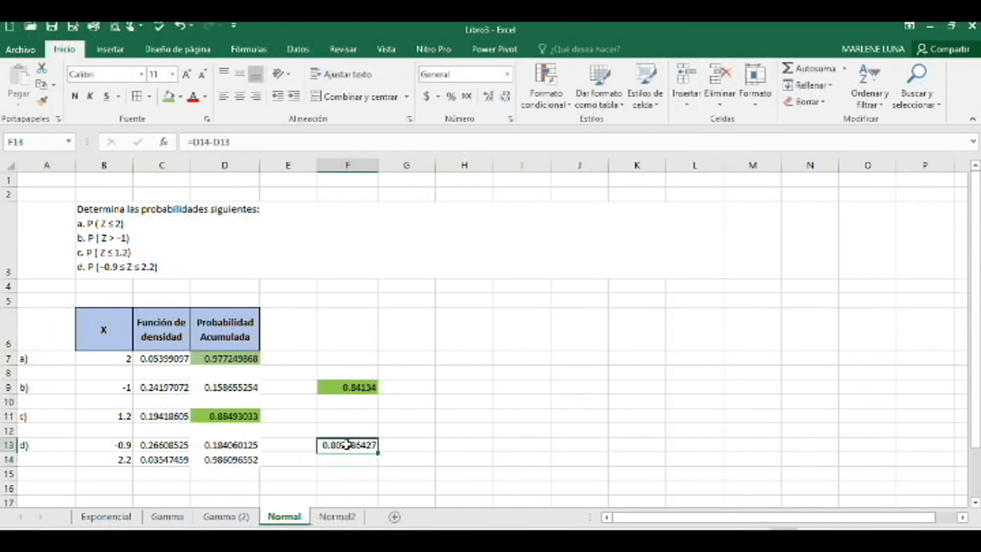
click(168, 97)
click(526, 414)
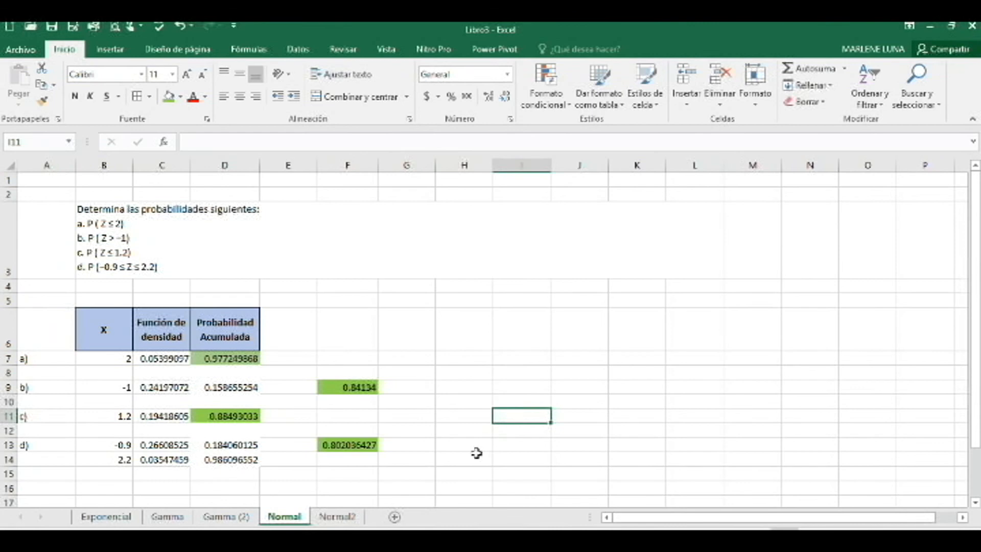
Step: On the Normal2 sheet, enter the bearing diameter limits 2.99 in B7 and 3.01 in B8
click(346, 519)
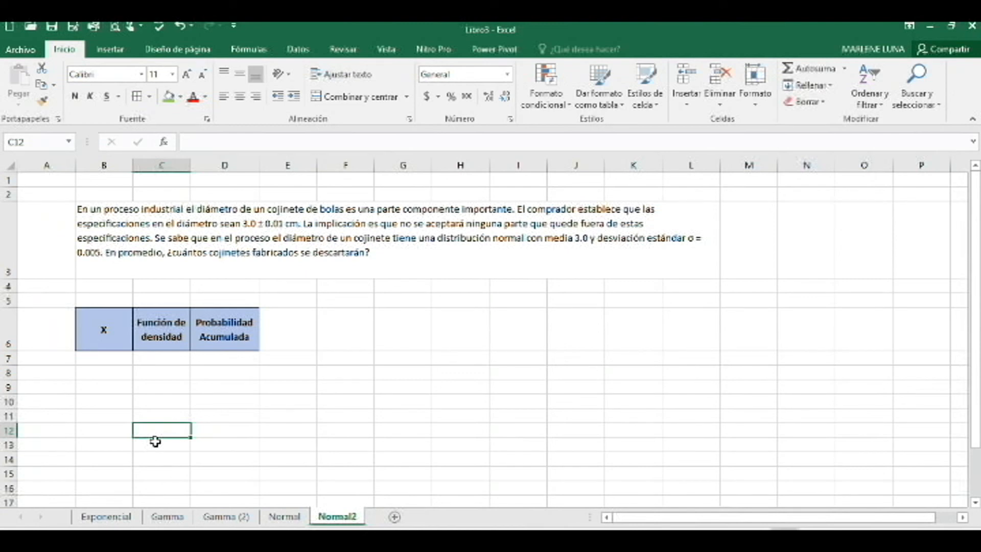
key(Left)
key(Up)
key(Up)
key(Up)
key(Up)
key(Up)
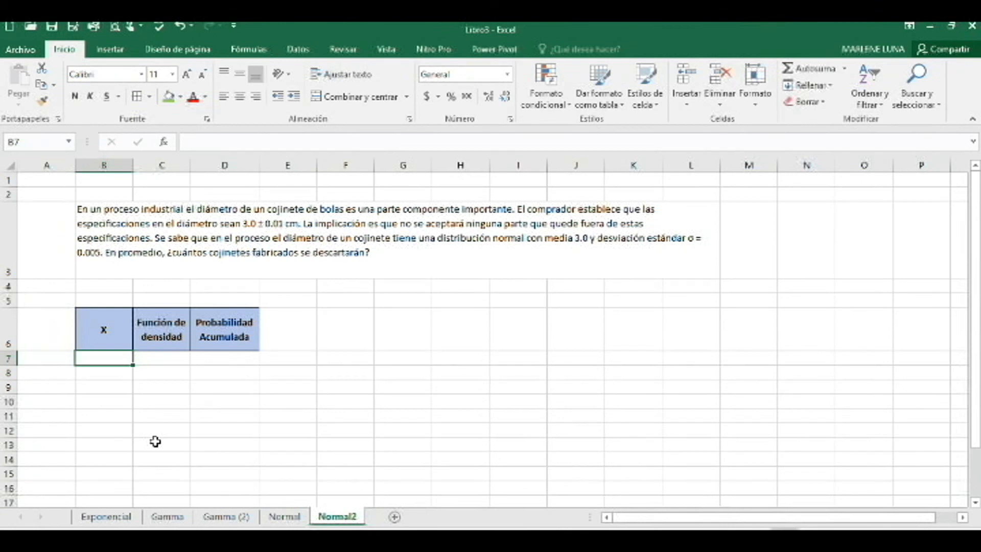
text(2.99)
key(Return)
text(3.01)
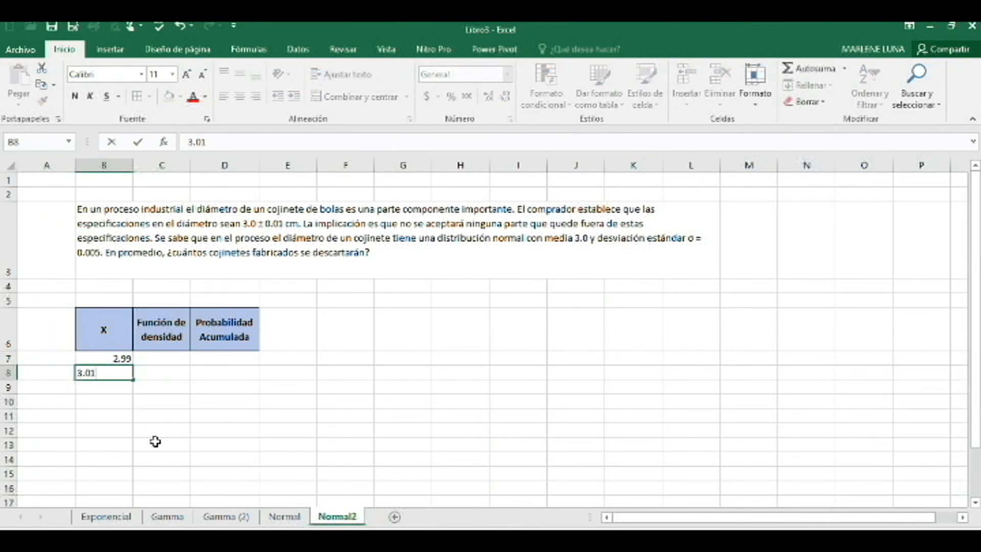
key(Return)
Step: In C7, calculate the normal density of the lower limit with =DISTR.NORM.N(B7,3,0.005,falso)
key(Right)
key(Up)
key(Up)
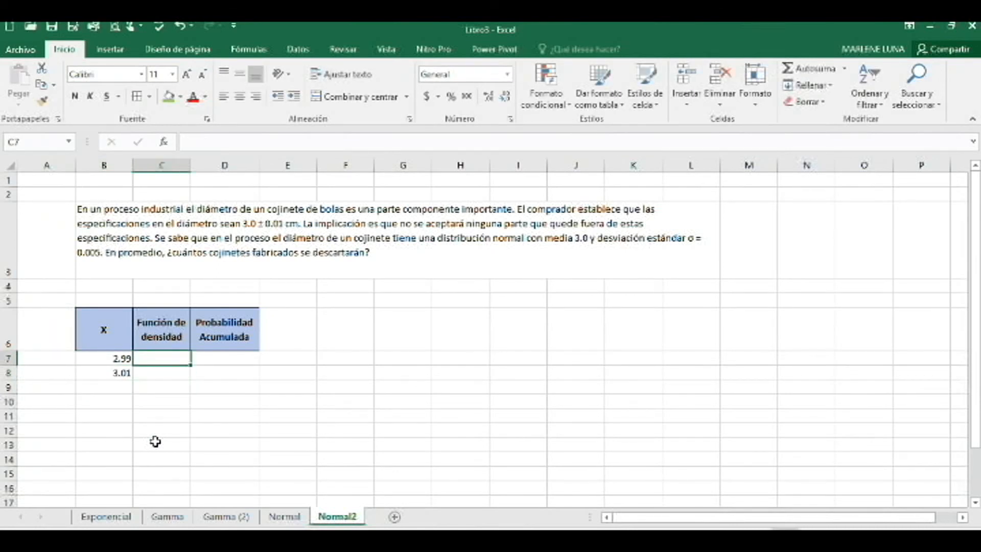
text(=d)
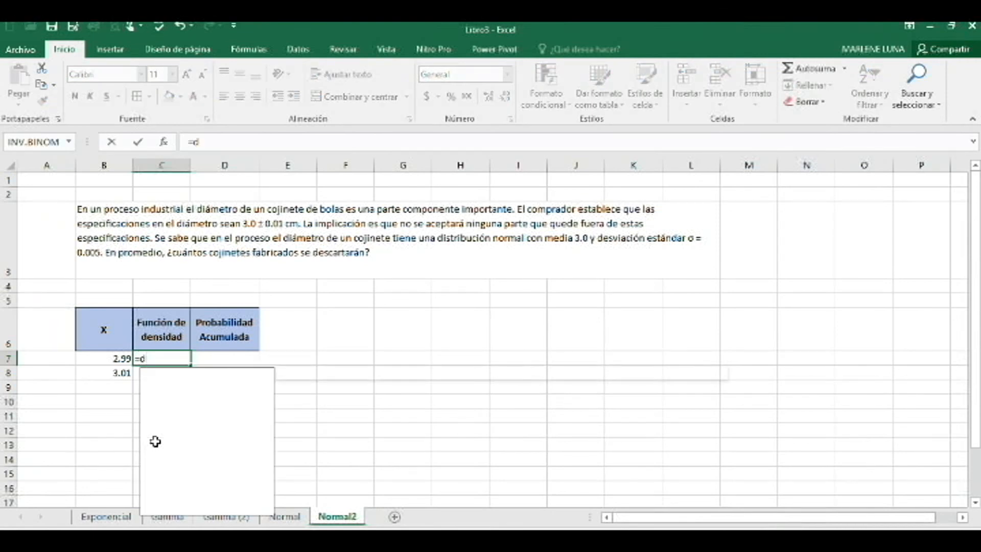
text(istr.)
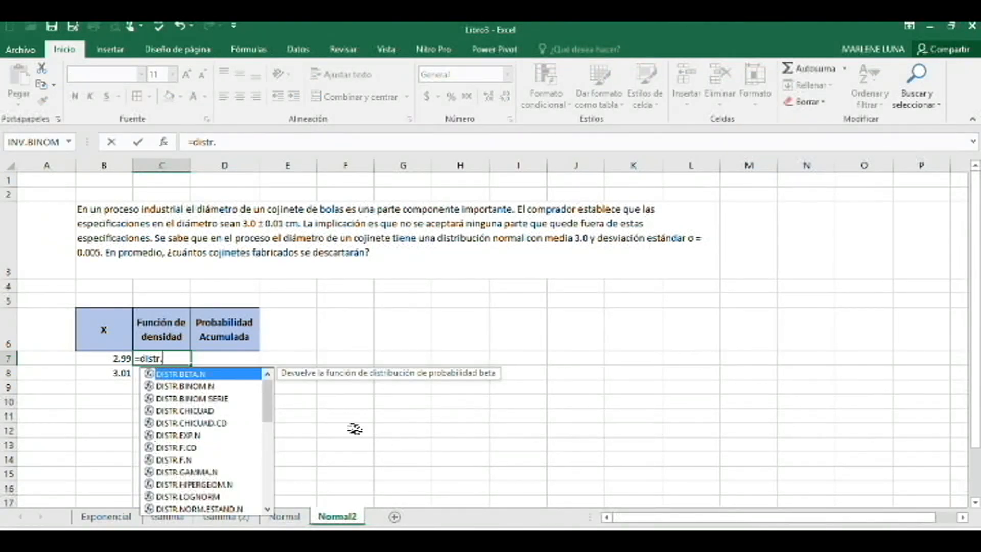
drag(267, 407, 258, 445)
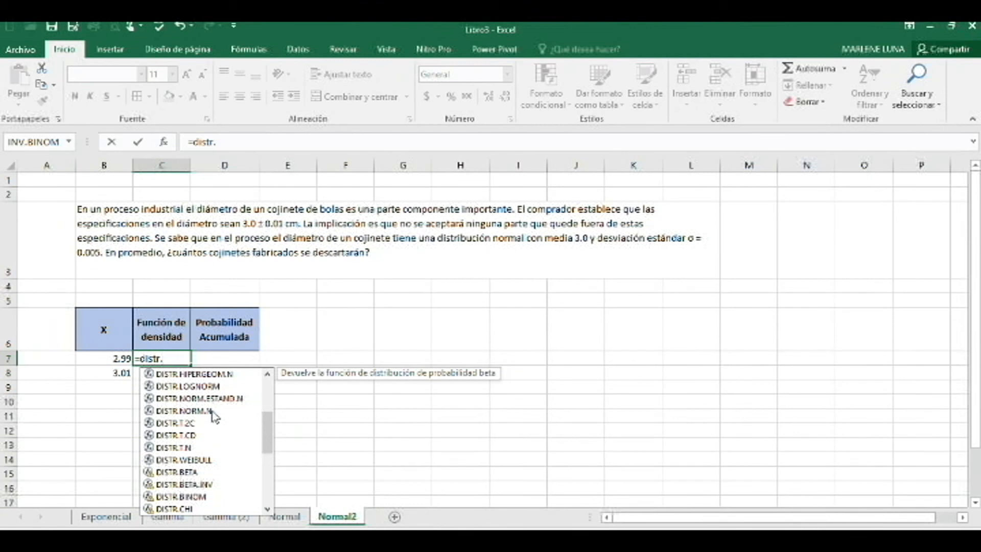
click(212, 411)
double_click(212, 411)
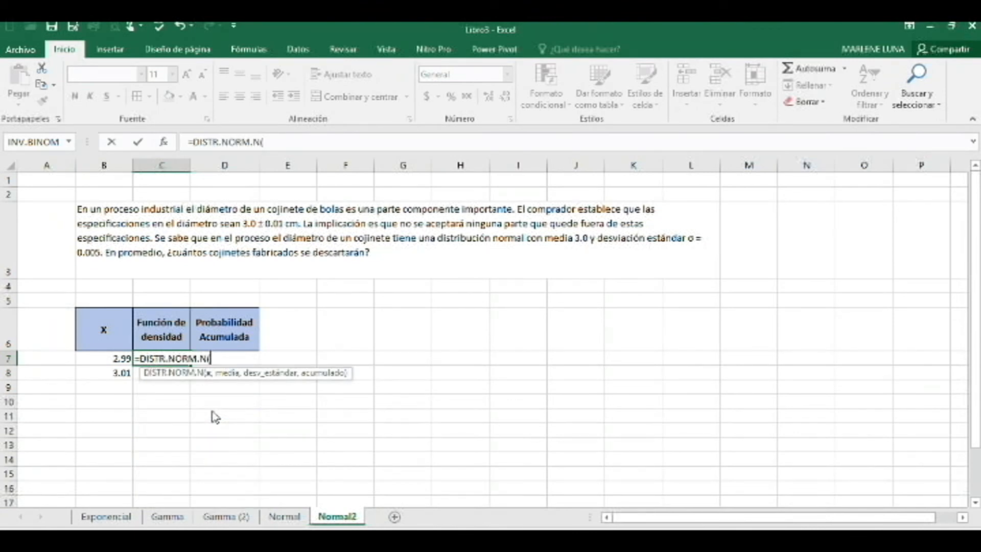
click(109, 358)
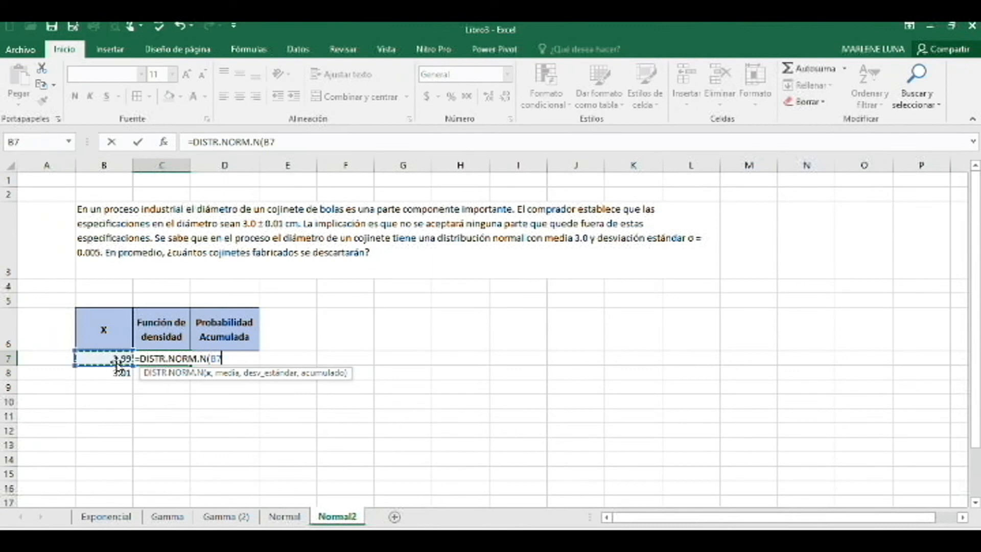
text(,)
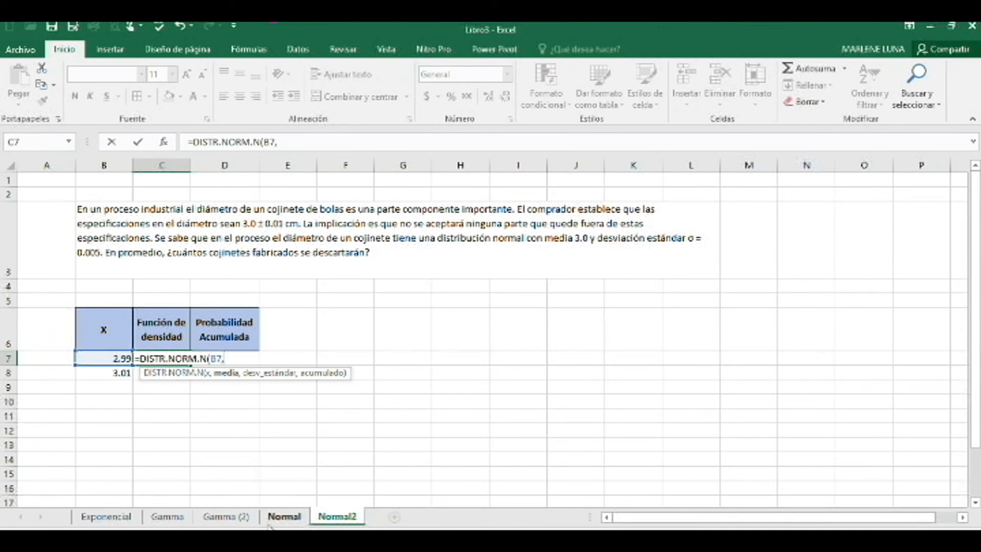
text(3,)
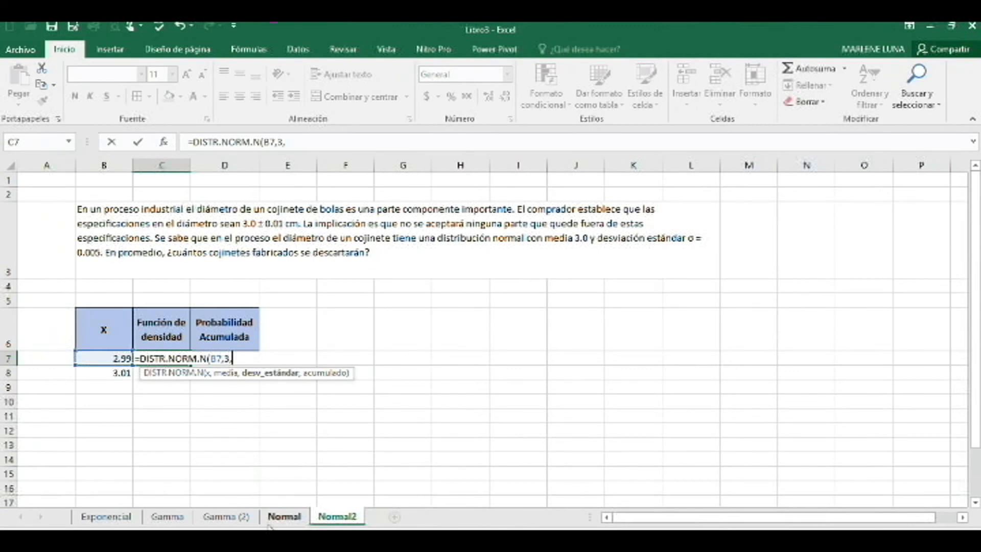
text(0.005,falso))
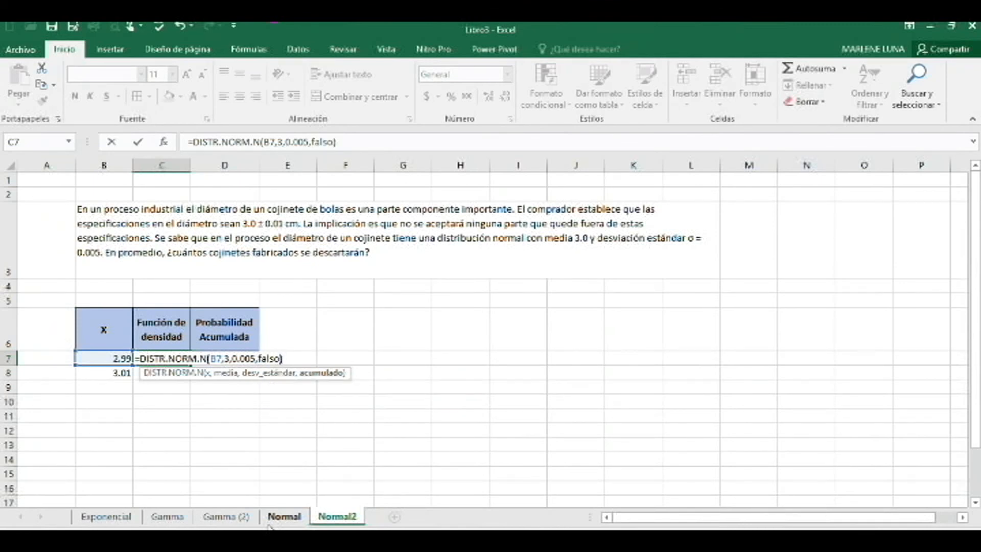
key(Return)
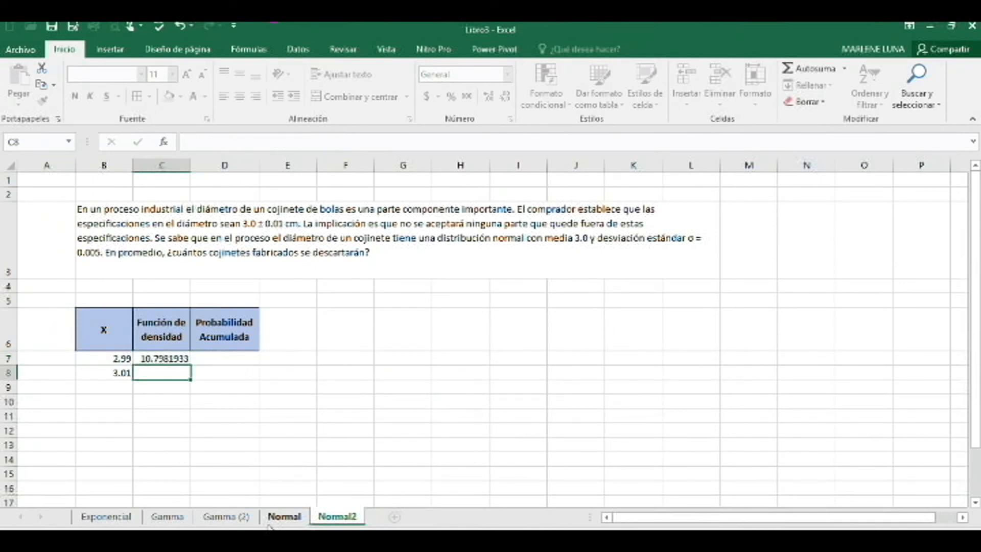
Step: In D7, calculate the cumulative normal probability of the lower limit with =DISTR.NORM.N(B7,3,0.005,VERDADERO)
click(234, 360)
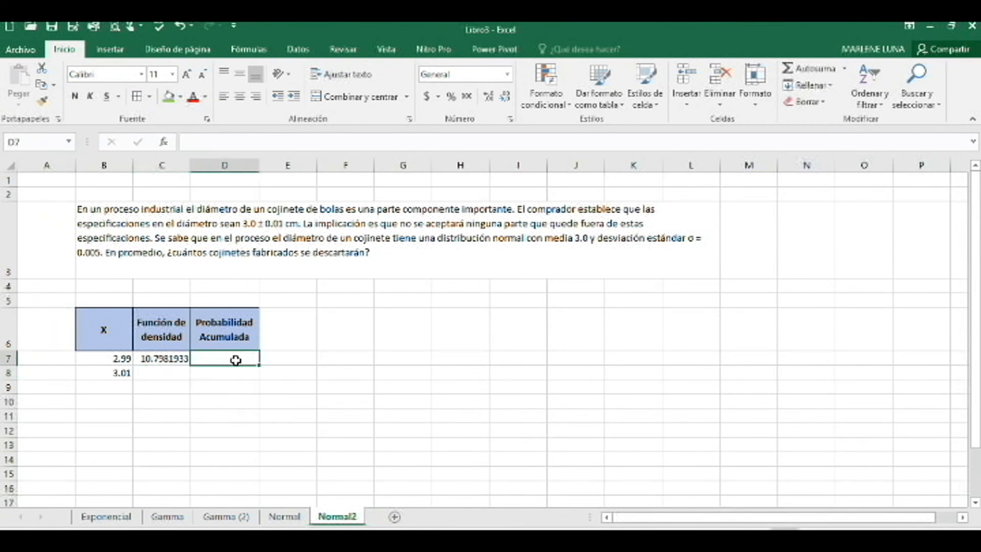
text(=)
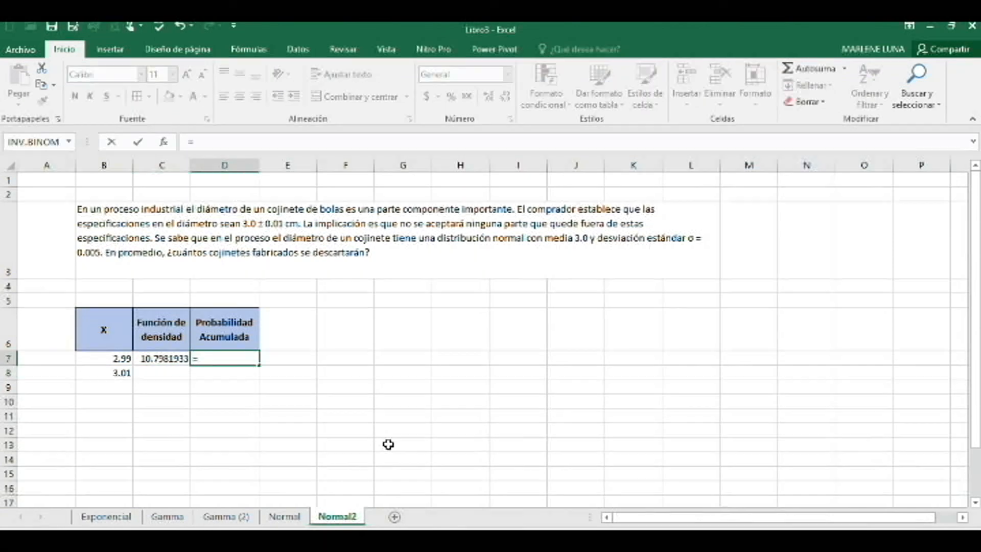
text(distr)
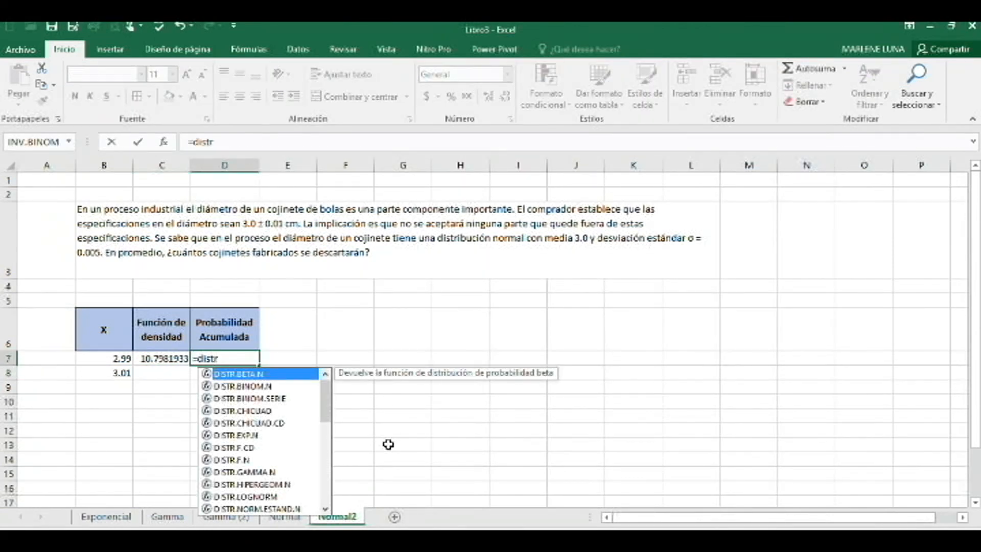
scroll(326, 409, down, 2)
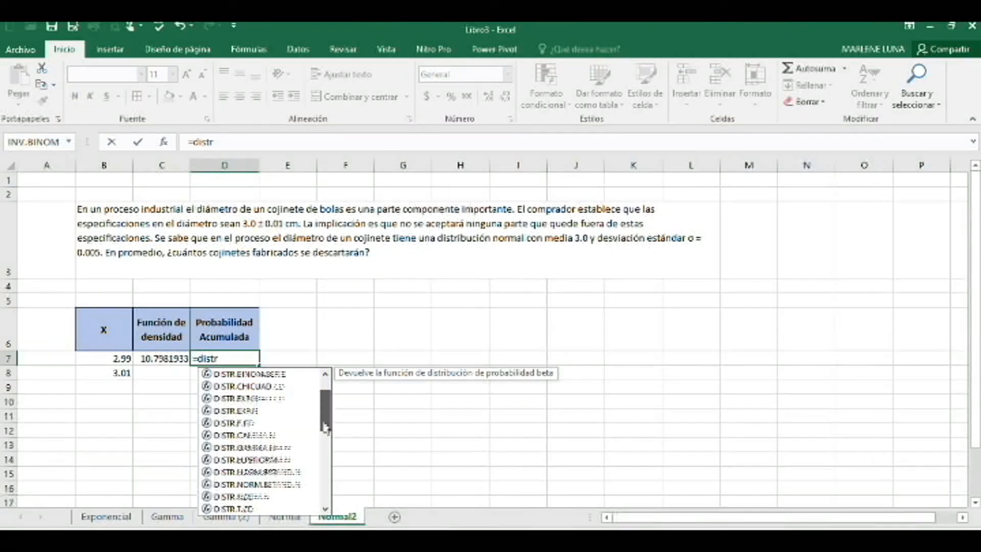
double_click(232, 460)
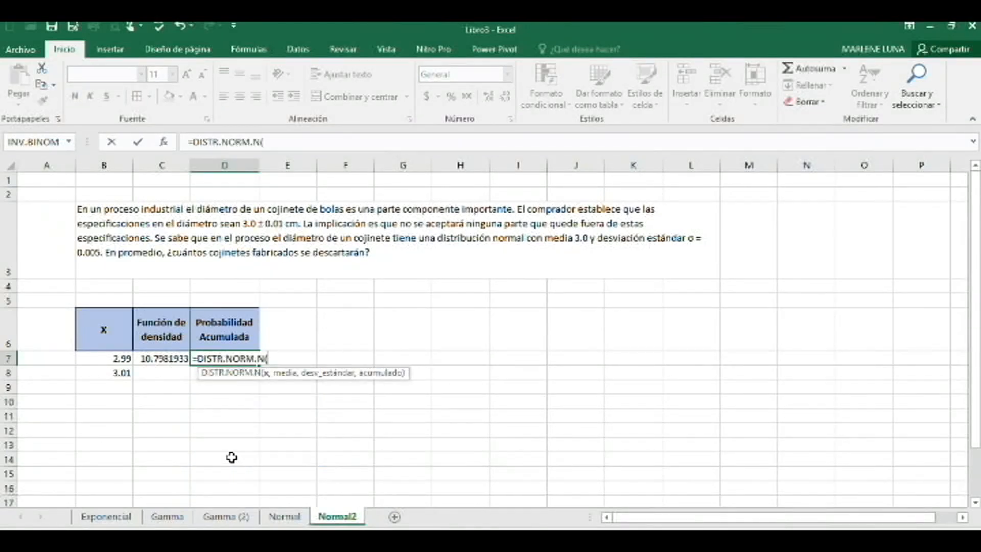
click(111, 361)
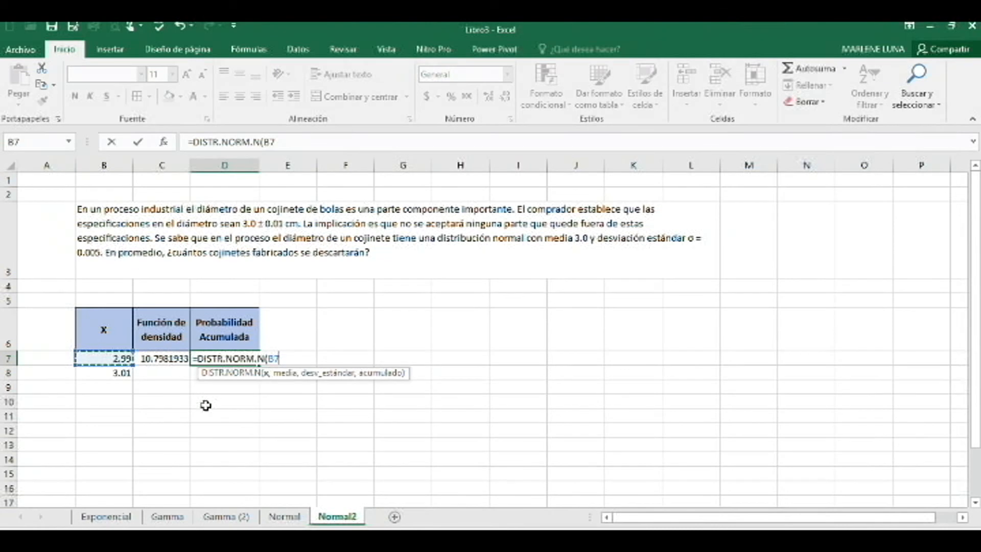
text(,)
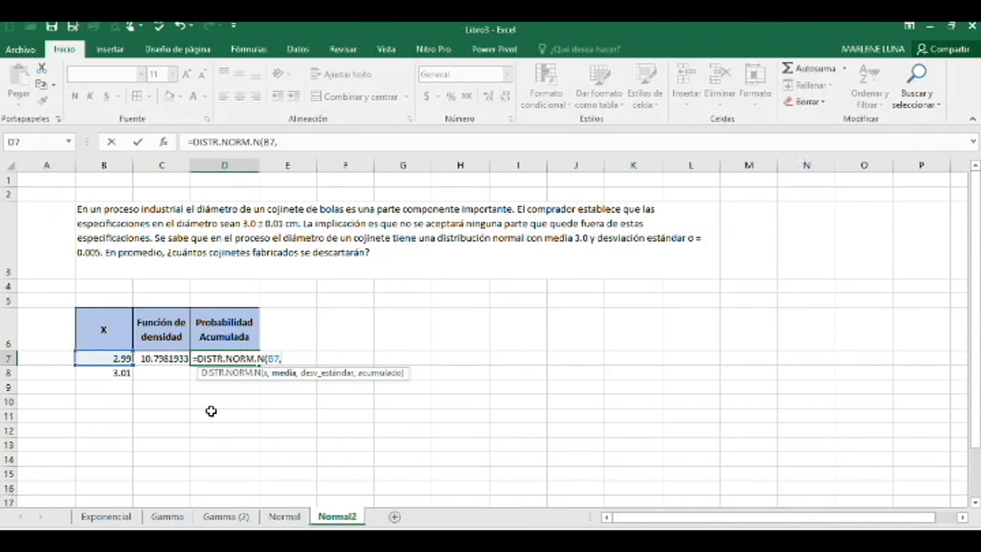
text(3,)
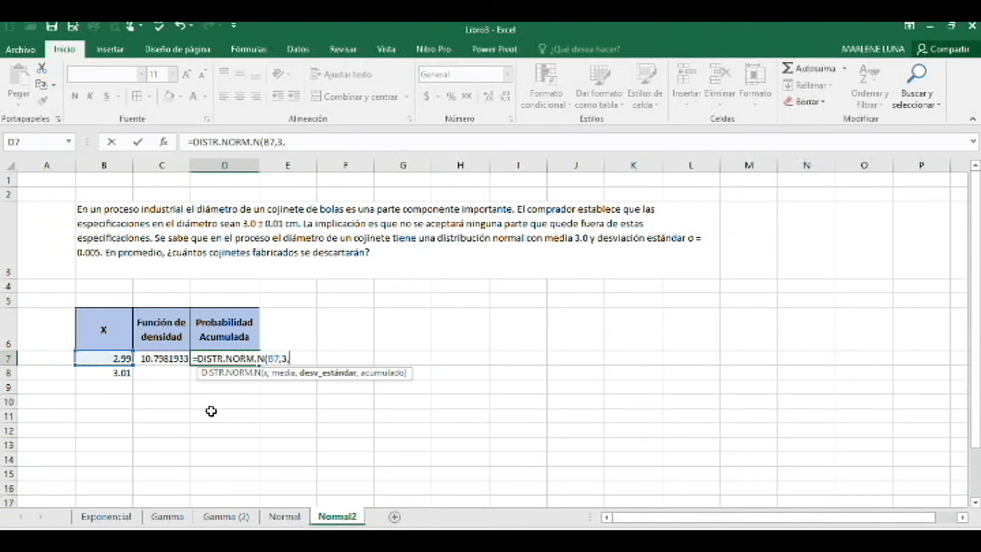
text(0.005,)
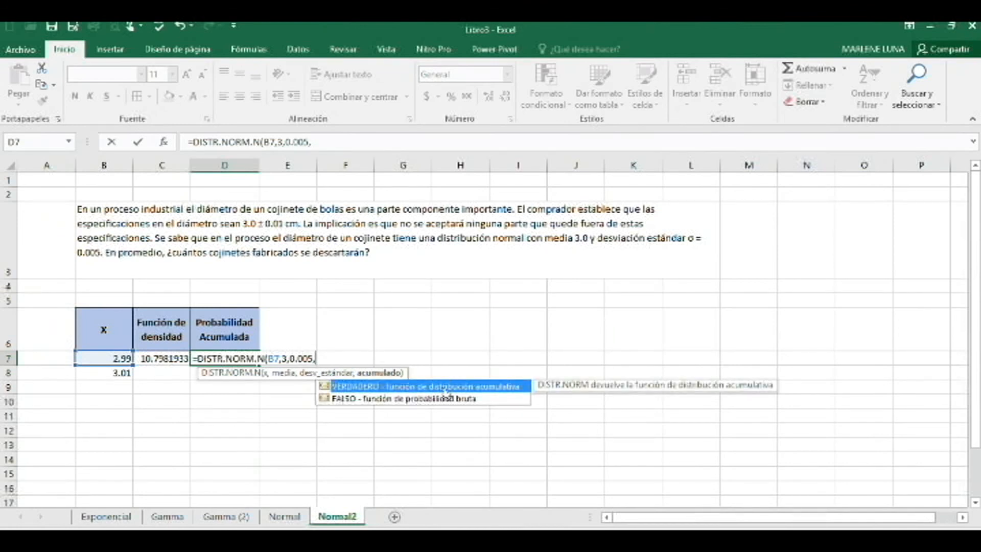
double_click(443, 390)
text())
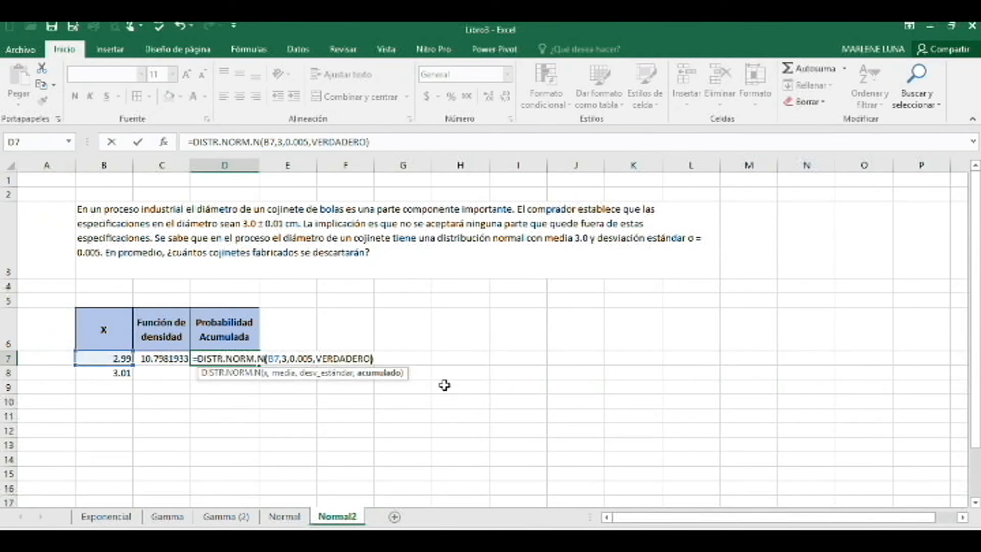
key(Return)
Step: Fill the density and cumulative probability formulas from C7:D7 down to row 8 for the upper limit
drag(162, 357, 230, 358)
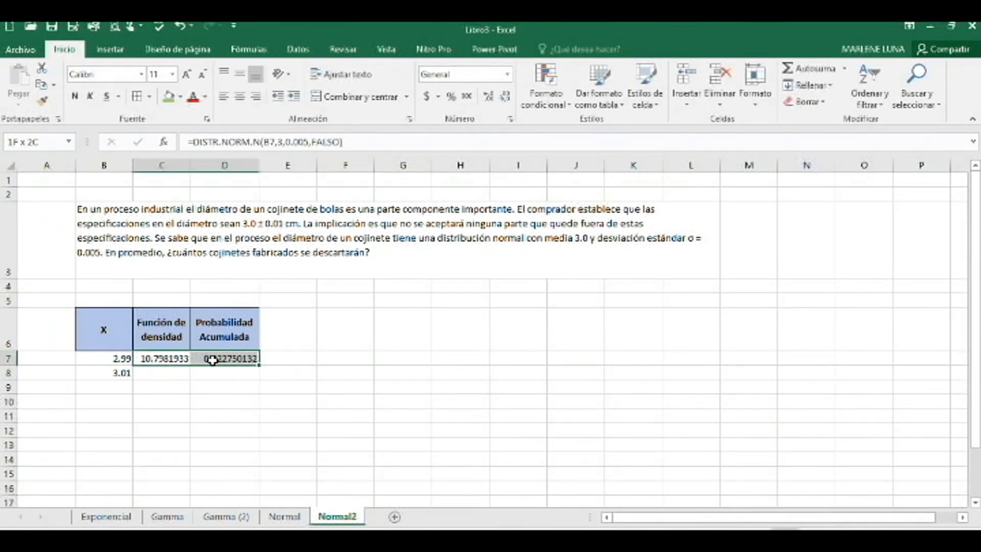
drag(258, 364, 259, 378)
click(313, 368)
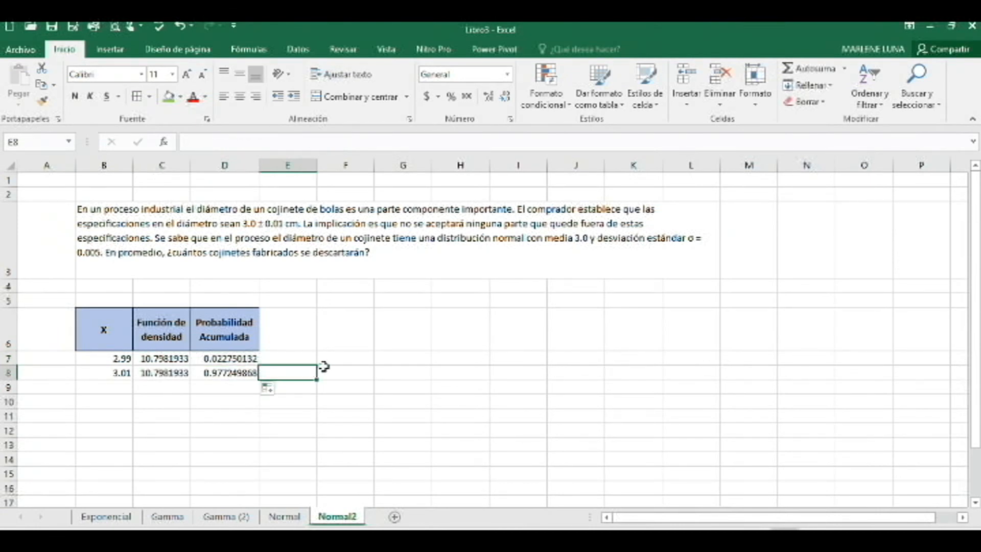
Step: In F7, calculate the proportion of discarded bearings in both tails with =D7*2
click(343, 355)
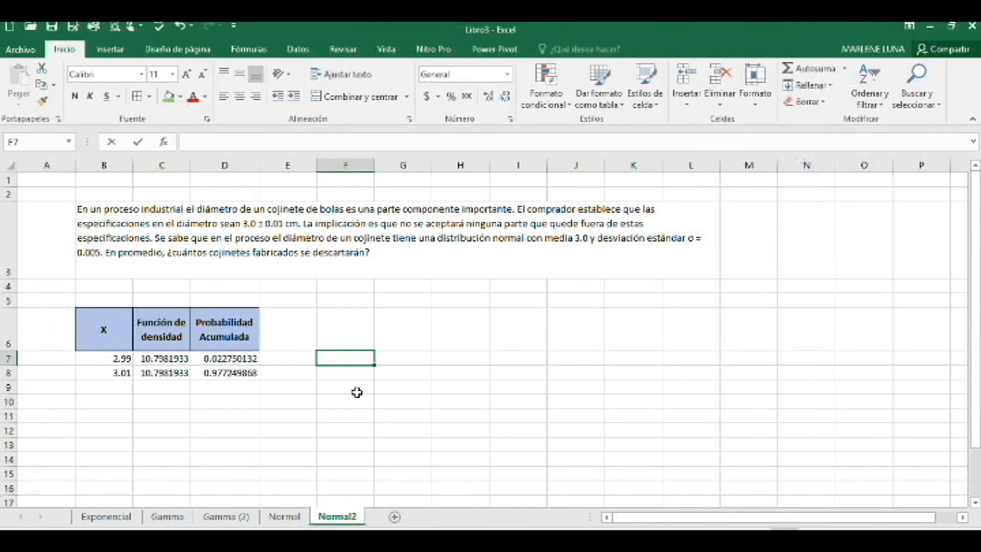
text(=)
click(227, 359)
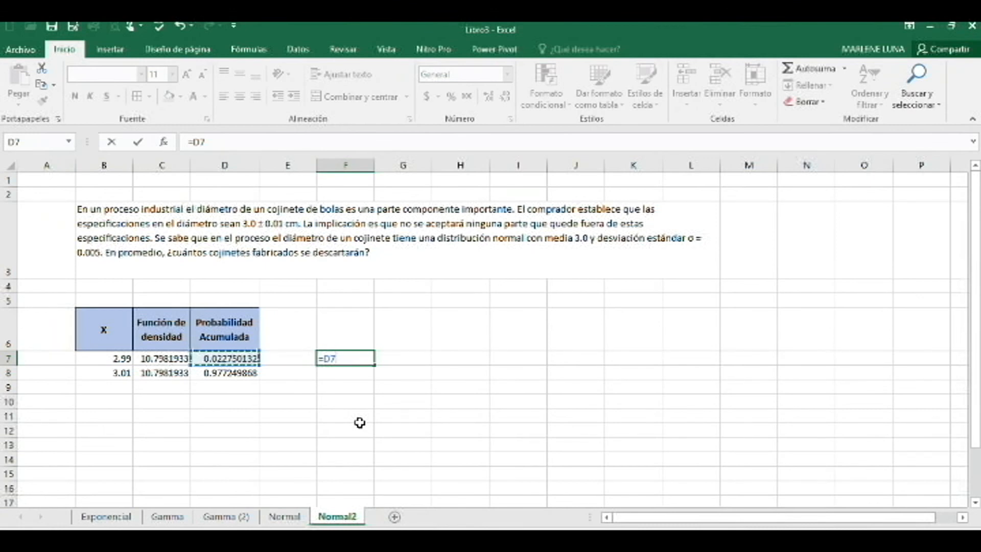
text(*2)
key(Return)
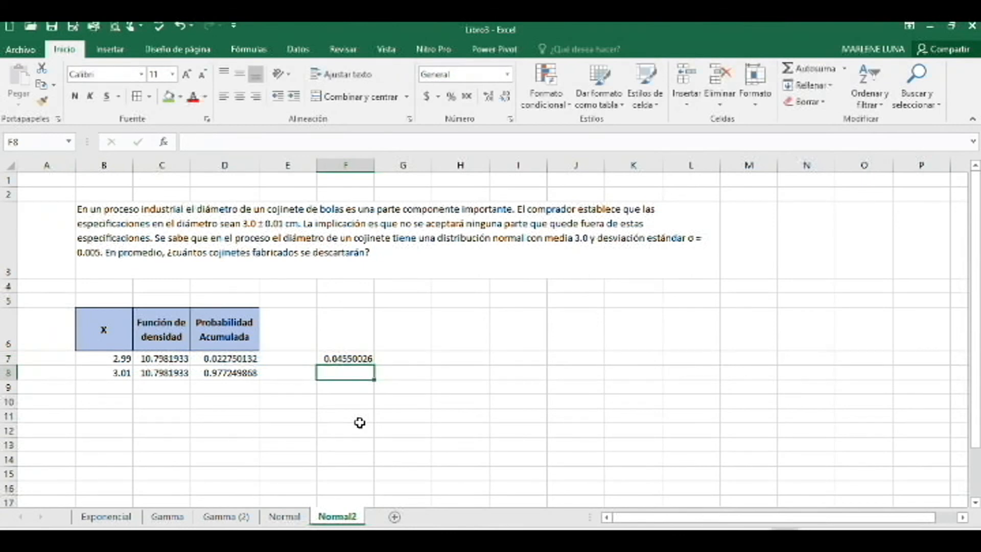